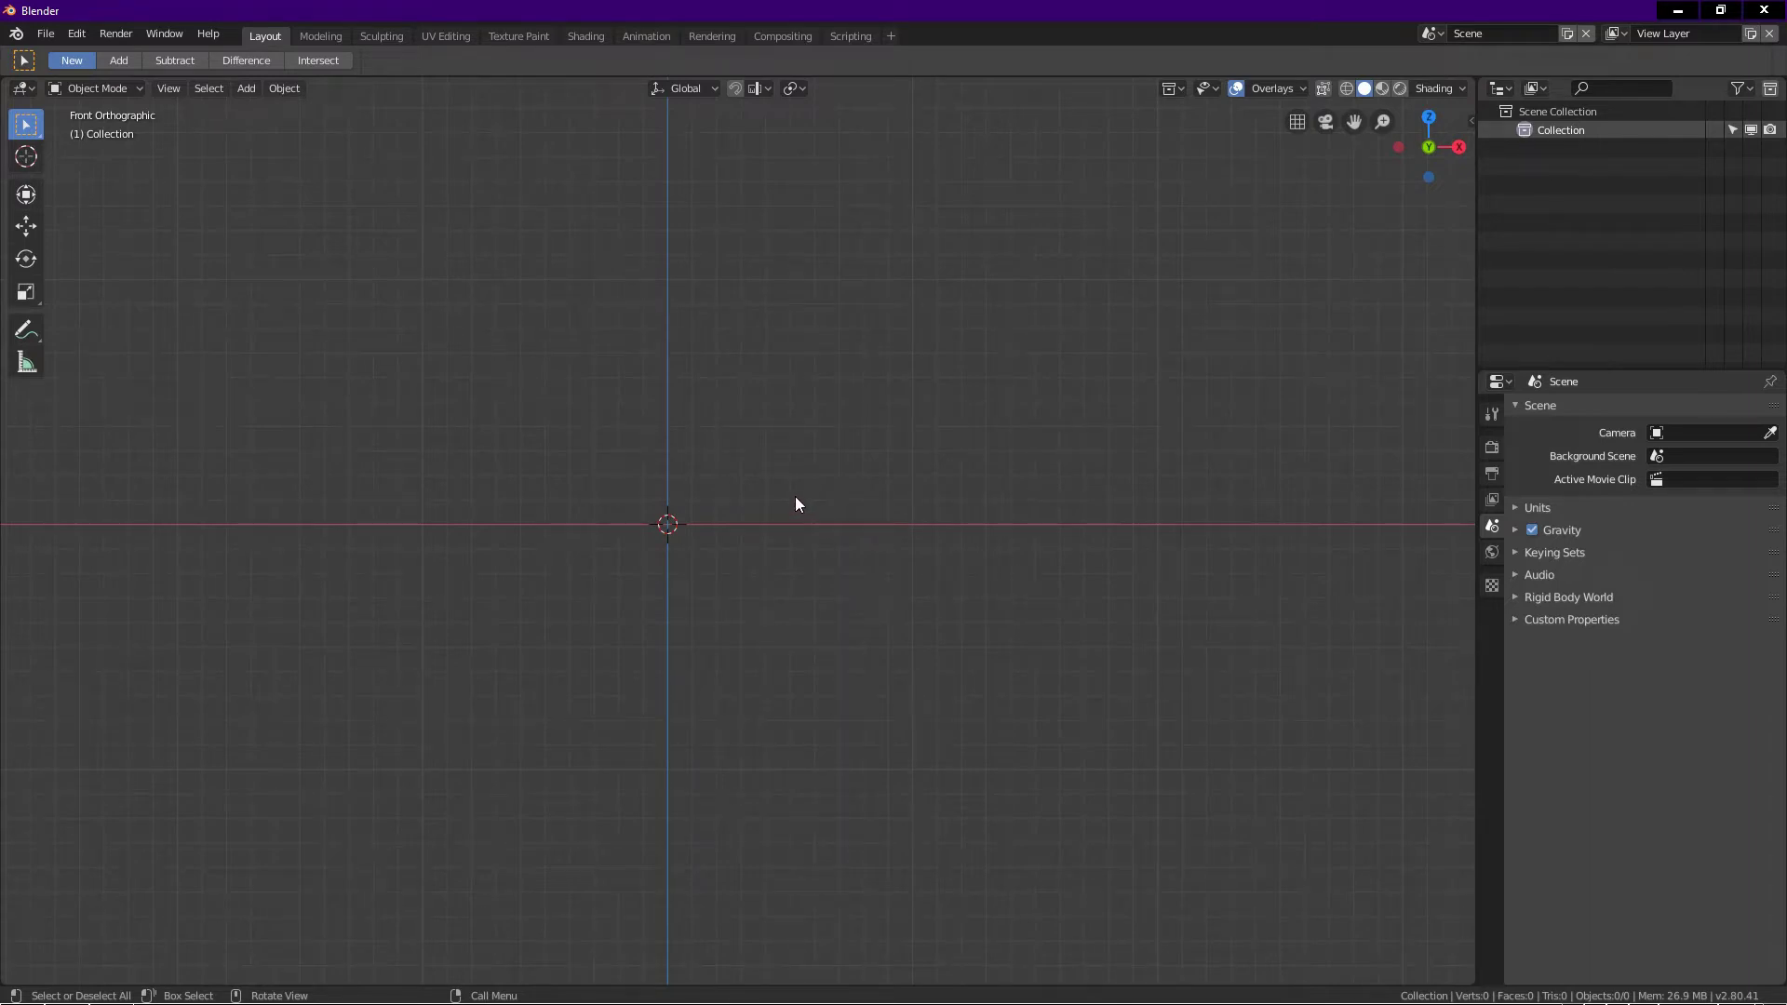
Add a UV sphere, give it a level 2 subdivision modifier and shade it smooth
key("shift+a")
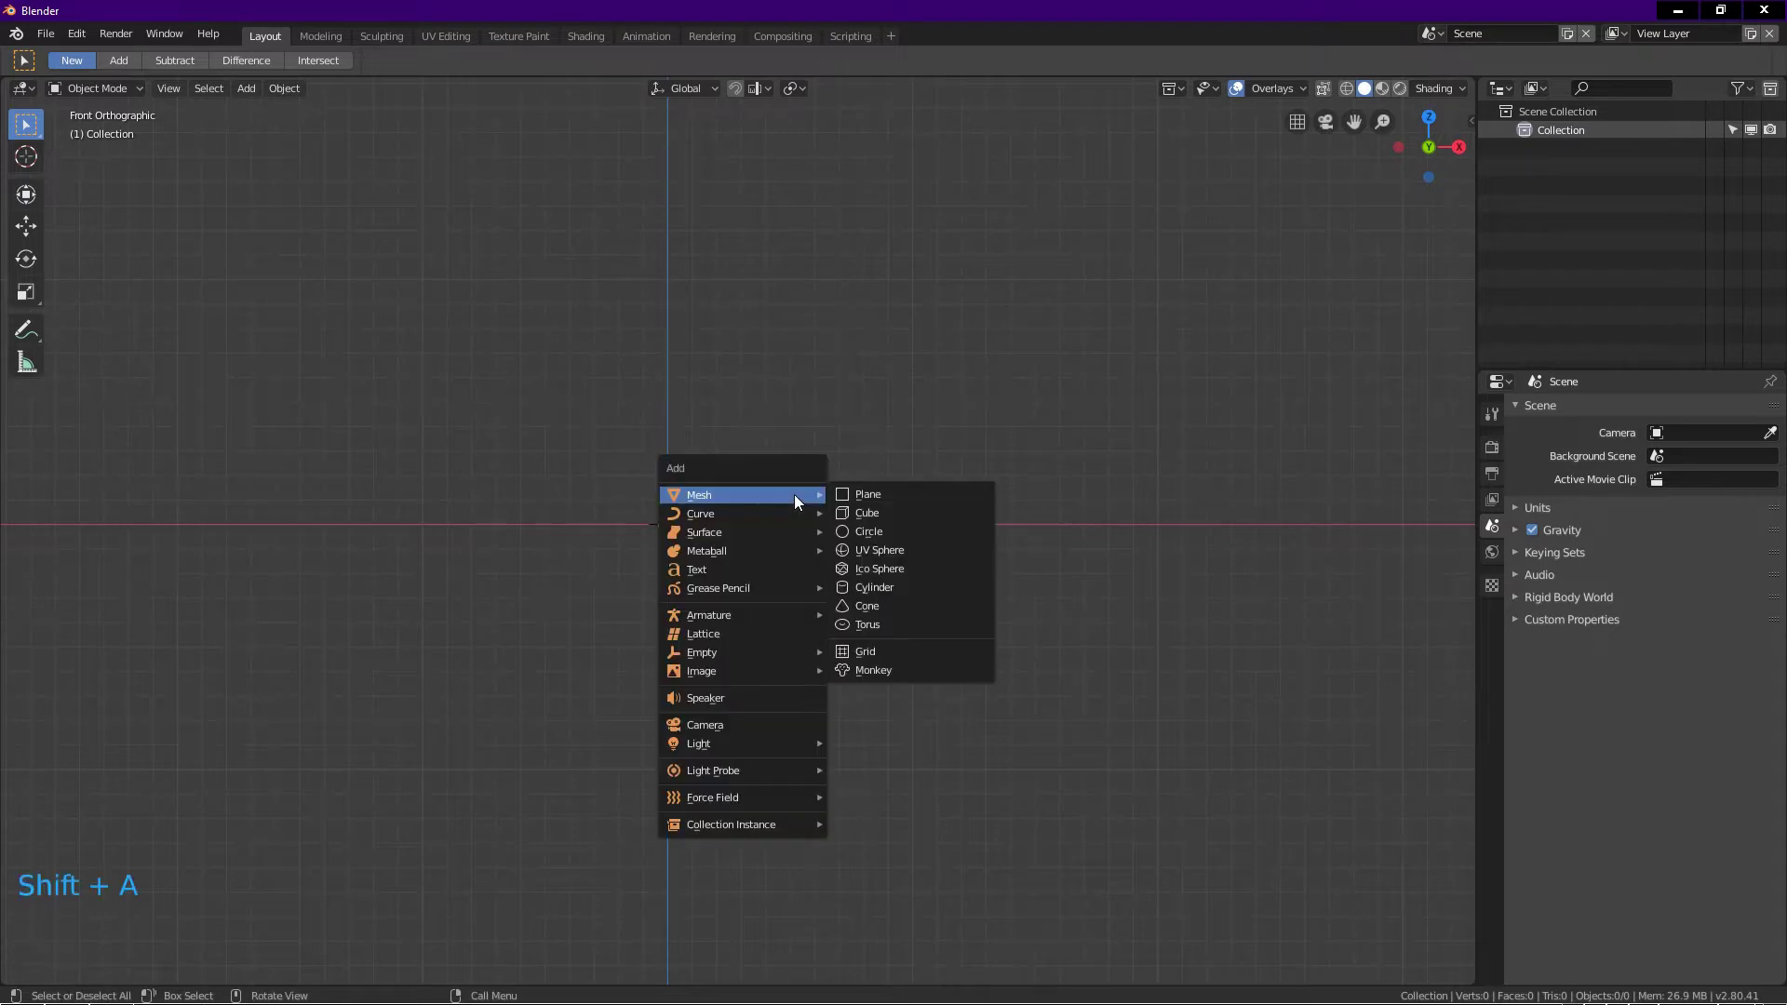
left_click(890, 552)
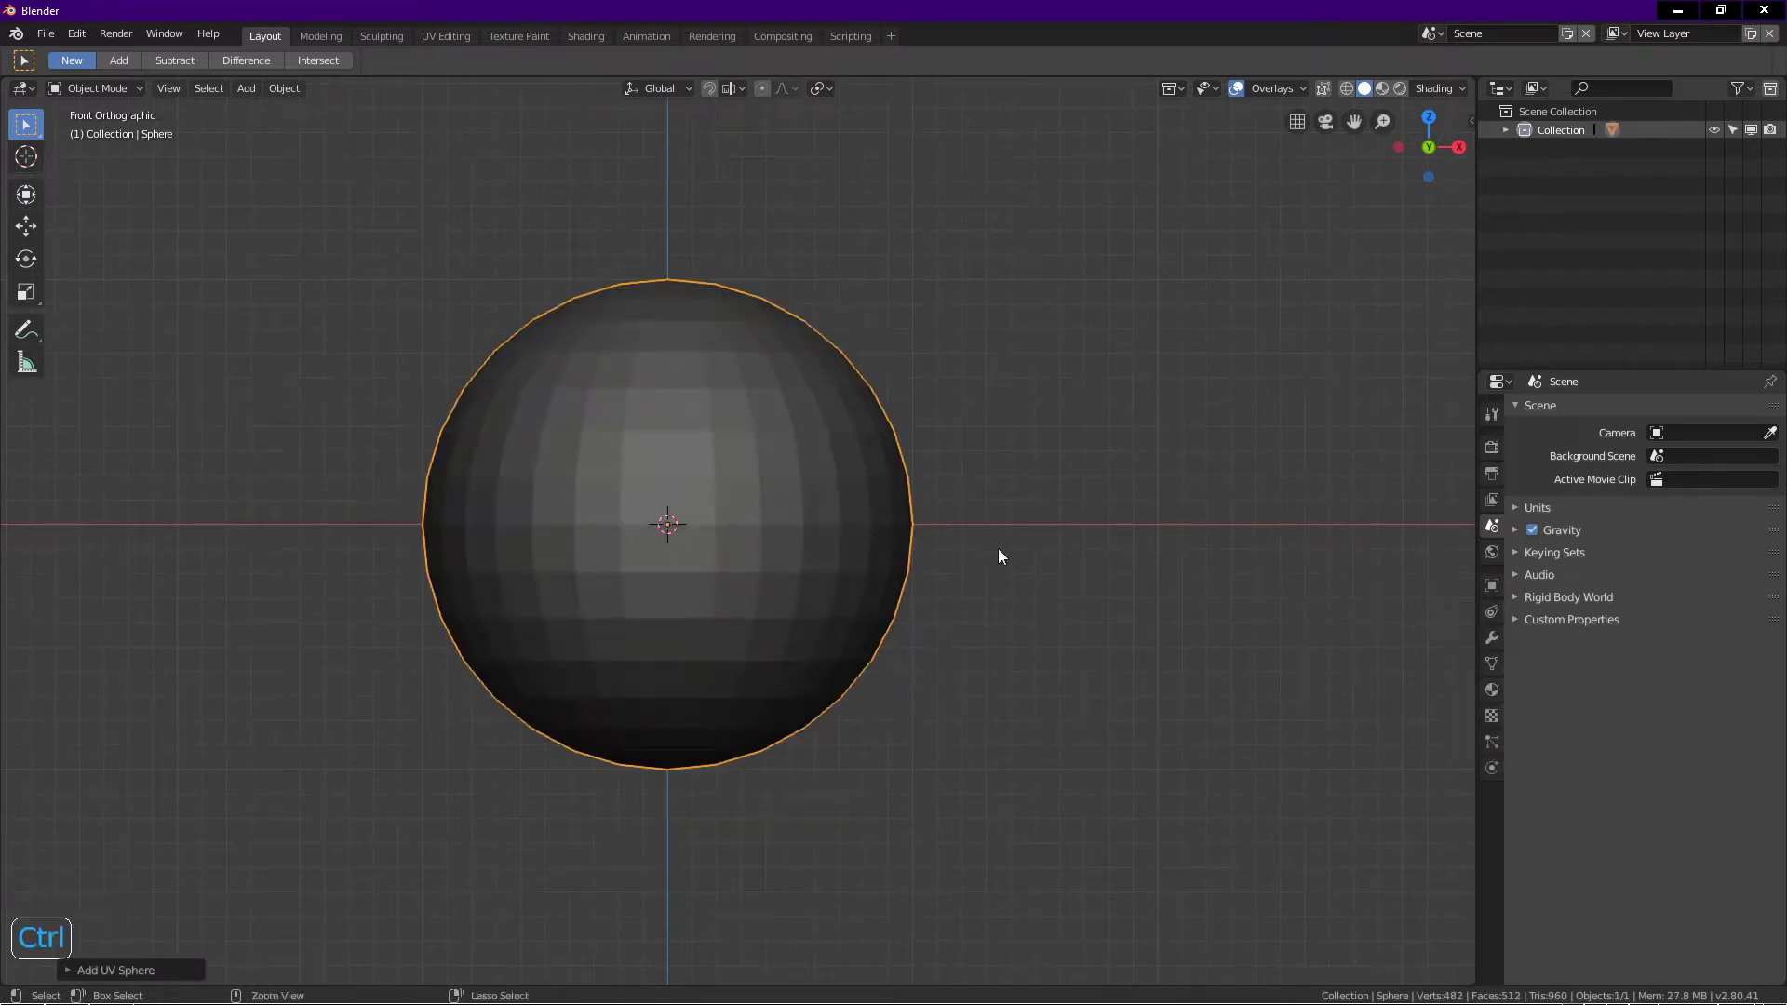
key("ctrl+2")
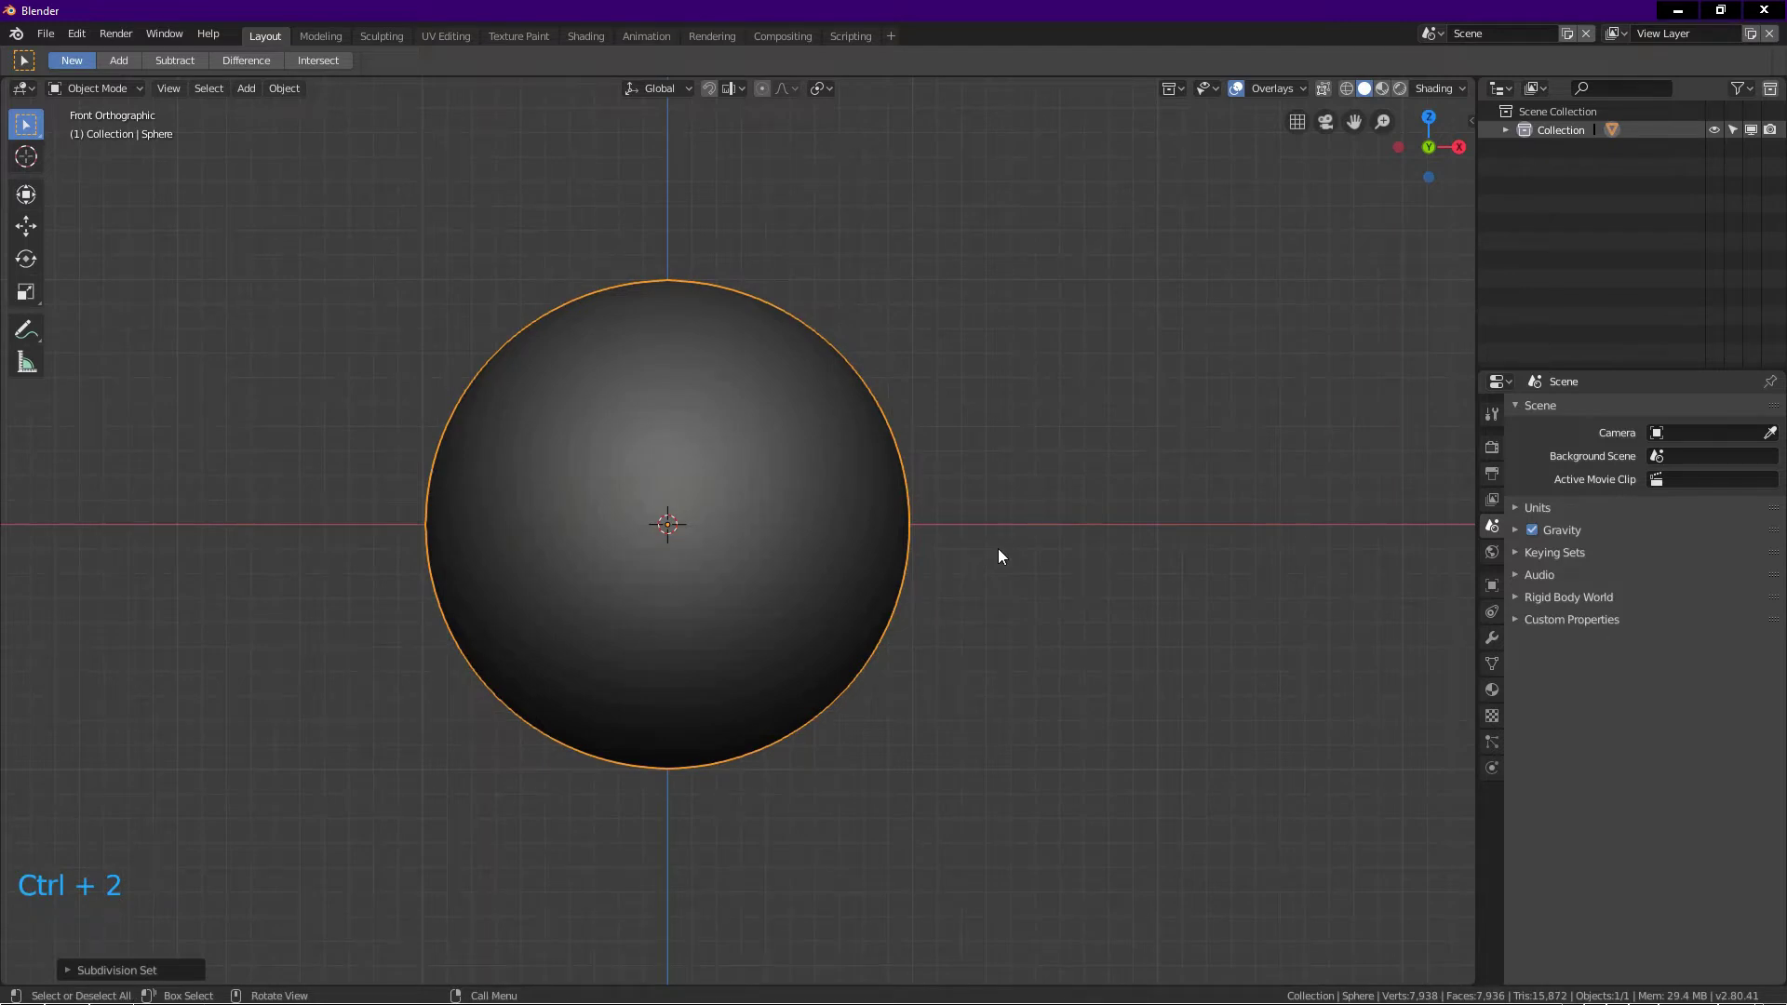
right_click(953, 527)
left_click(953, 527)
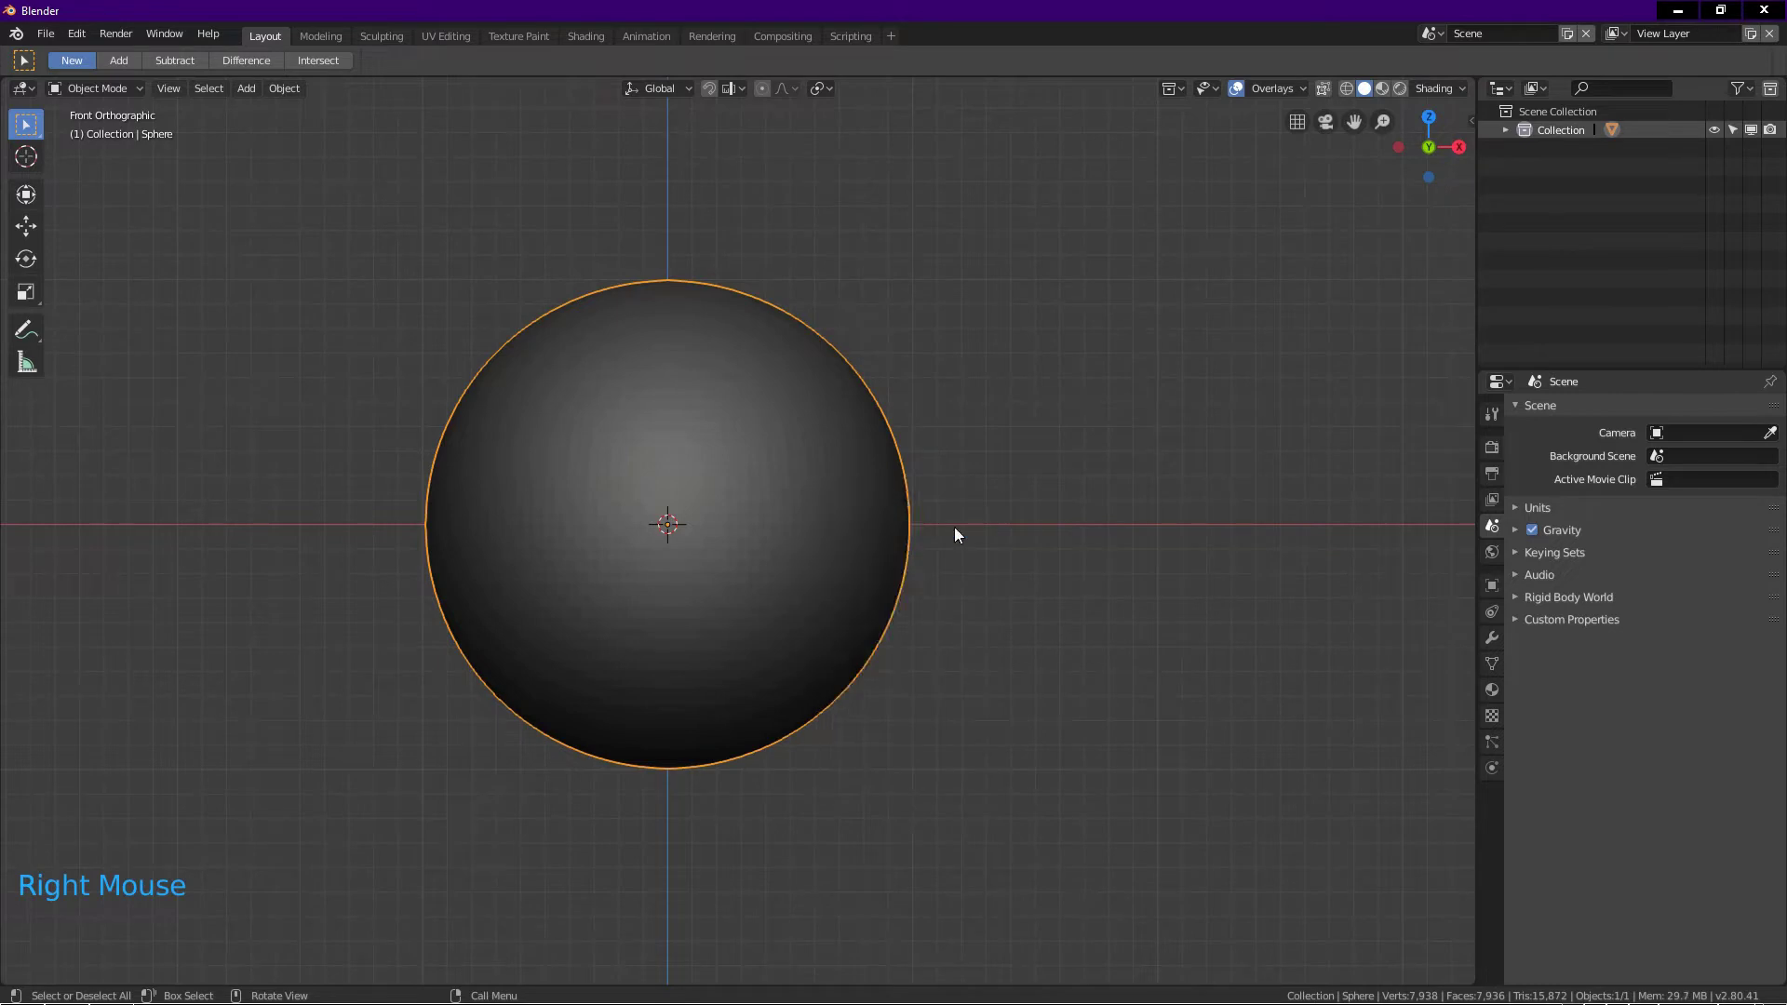
View the sphere from above and shade the viewport with the striped check_reflection MatCap
key("KP_7")
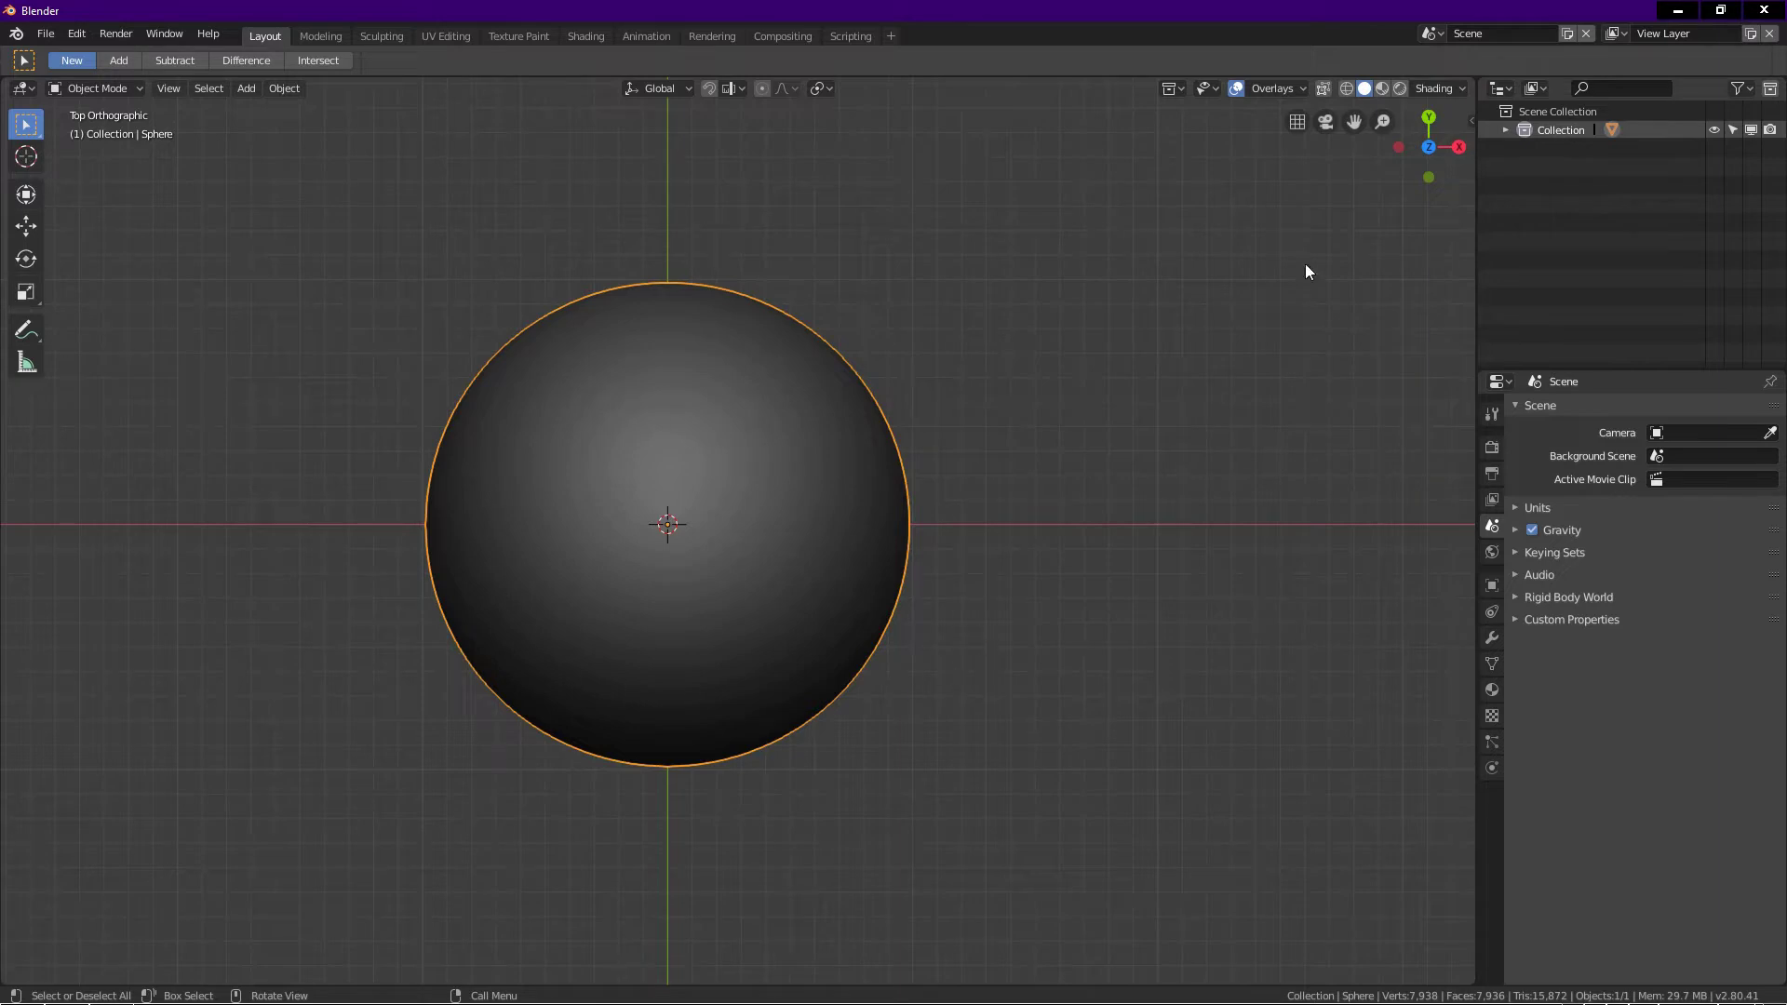
left_click(1434, 87)
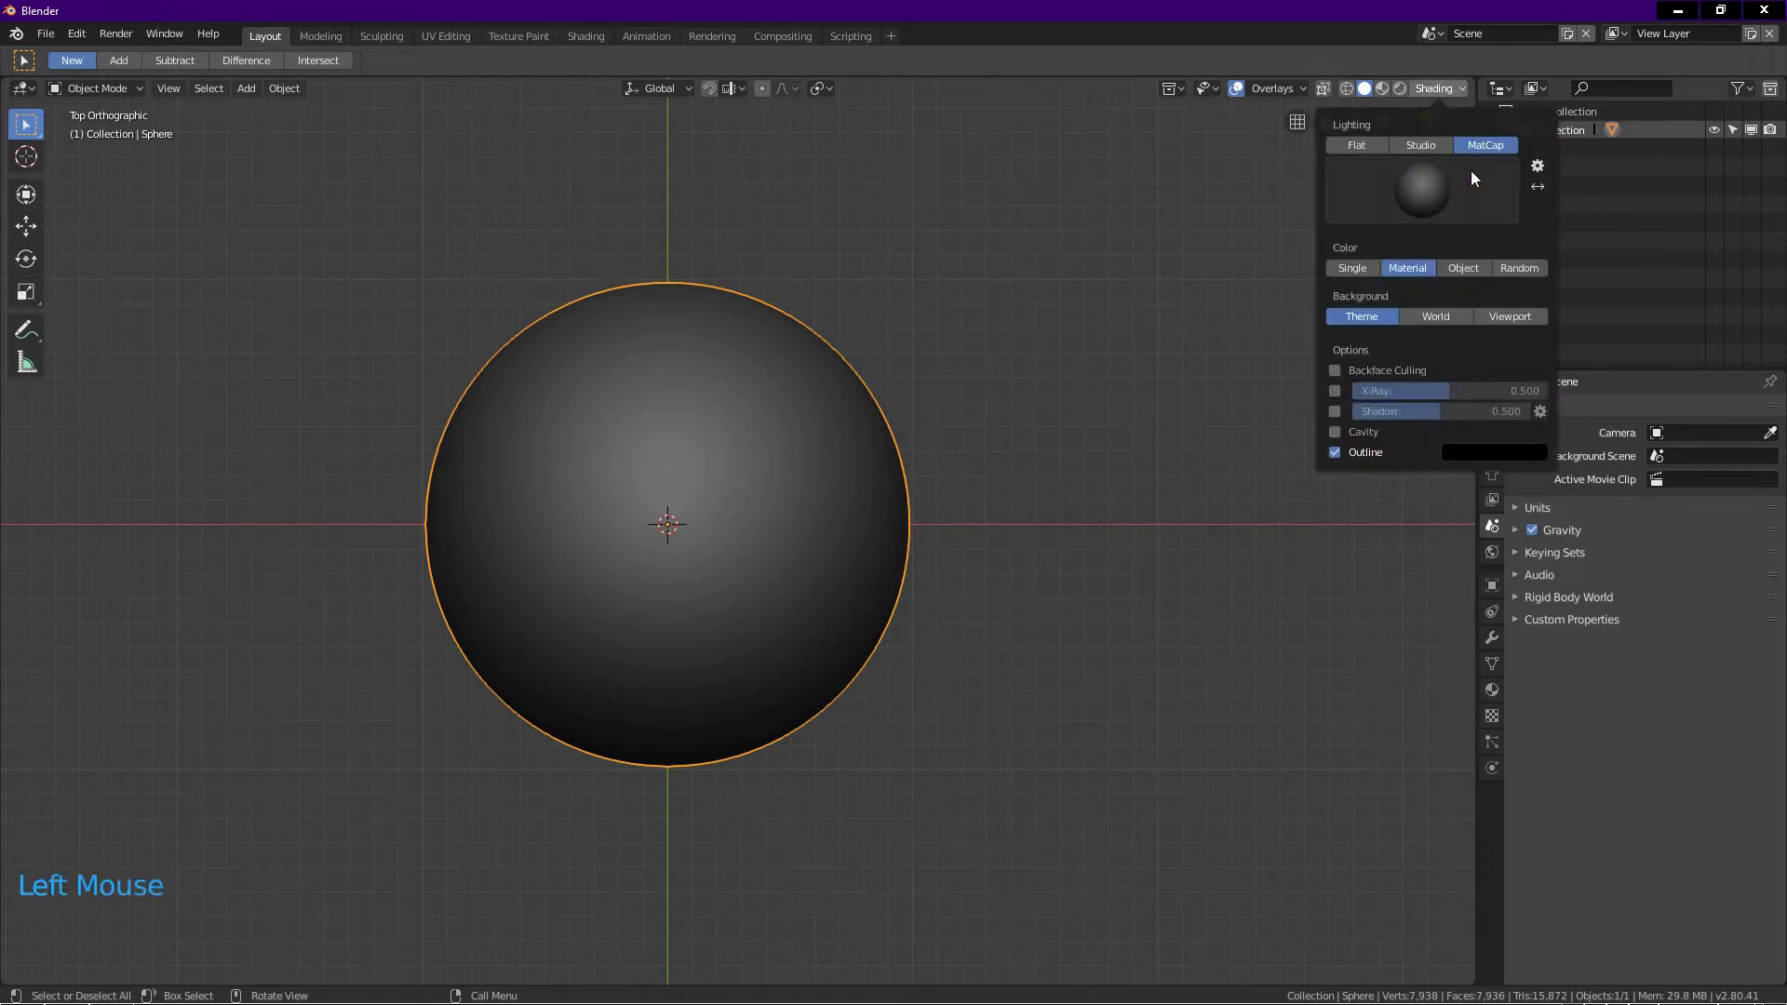
left_click(1449, 187)
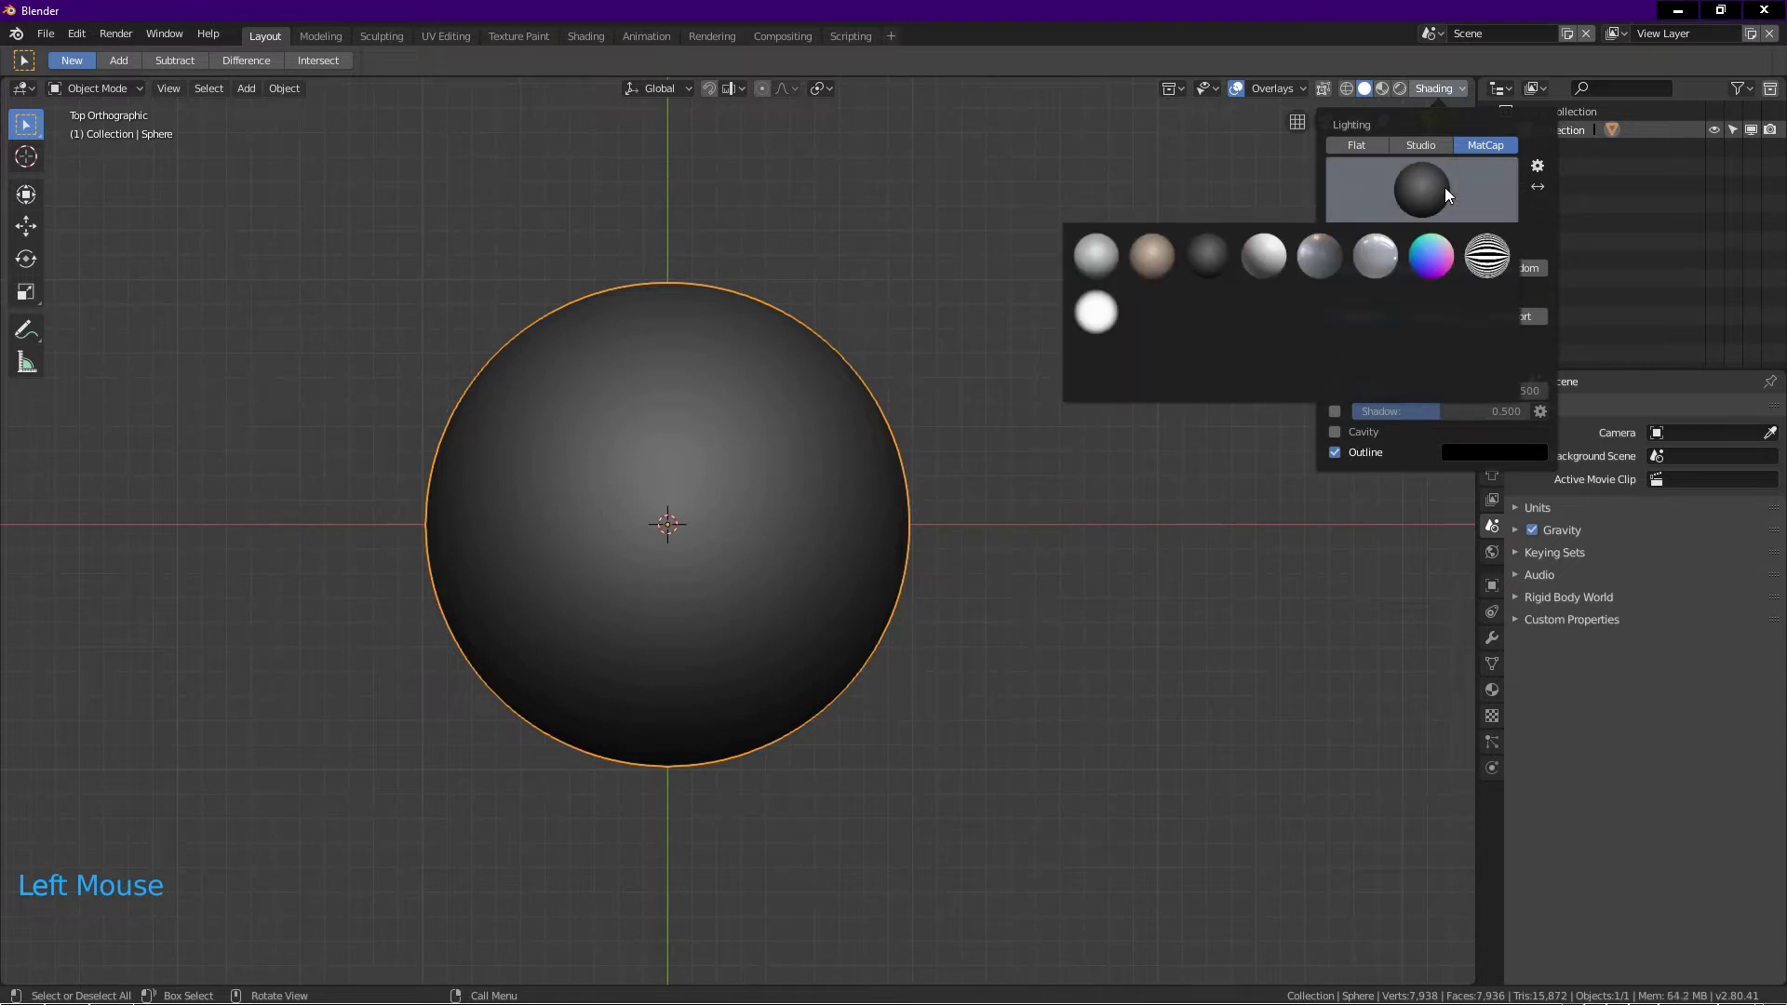
left_click(1487, 256)
scroll(729, 539, "up", 2)
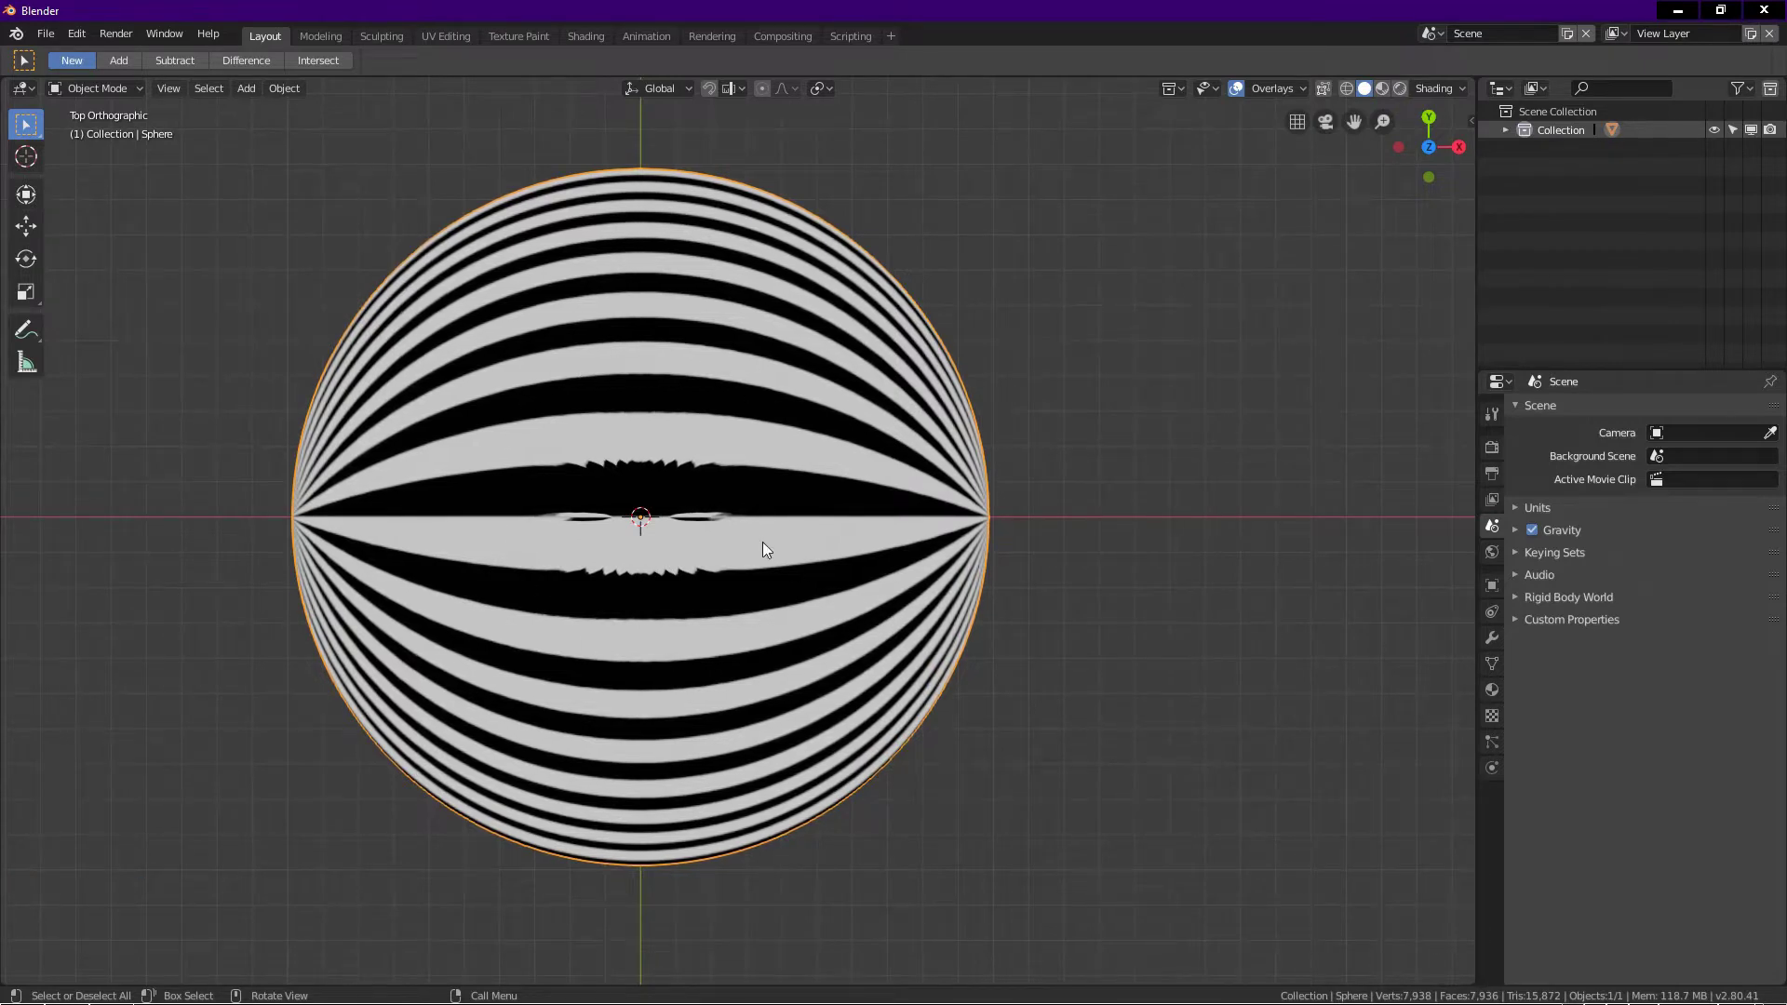
Examine the reflection stripes and the mesh topology around the UV sphere's top pole in Edit Mode
middle_click_drag(762, 542, 718, 482)
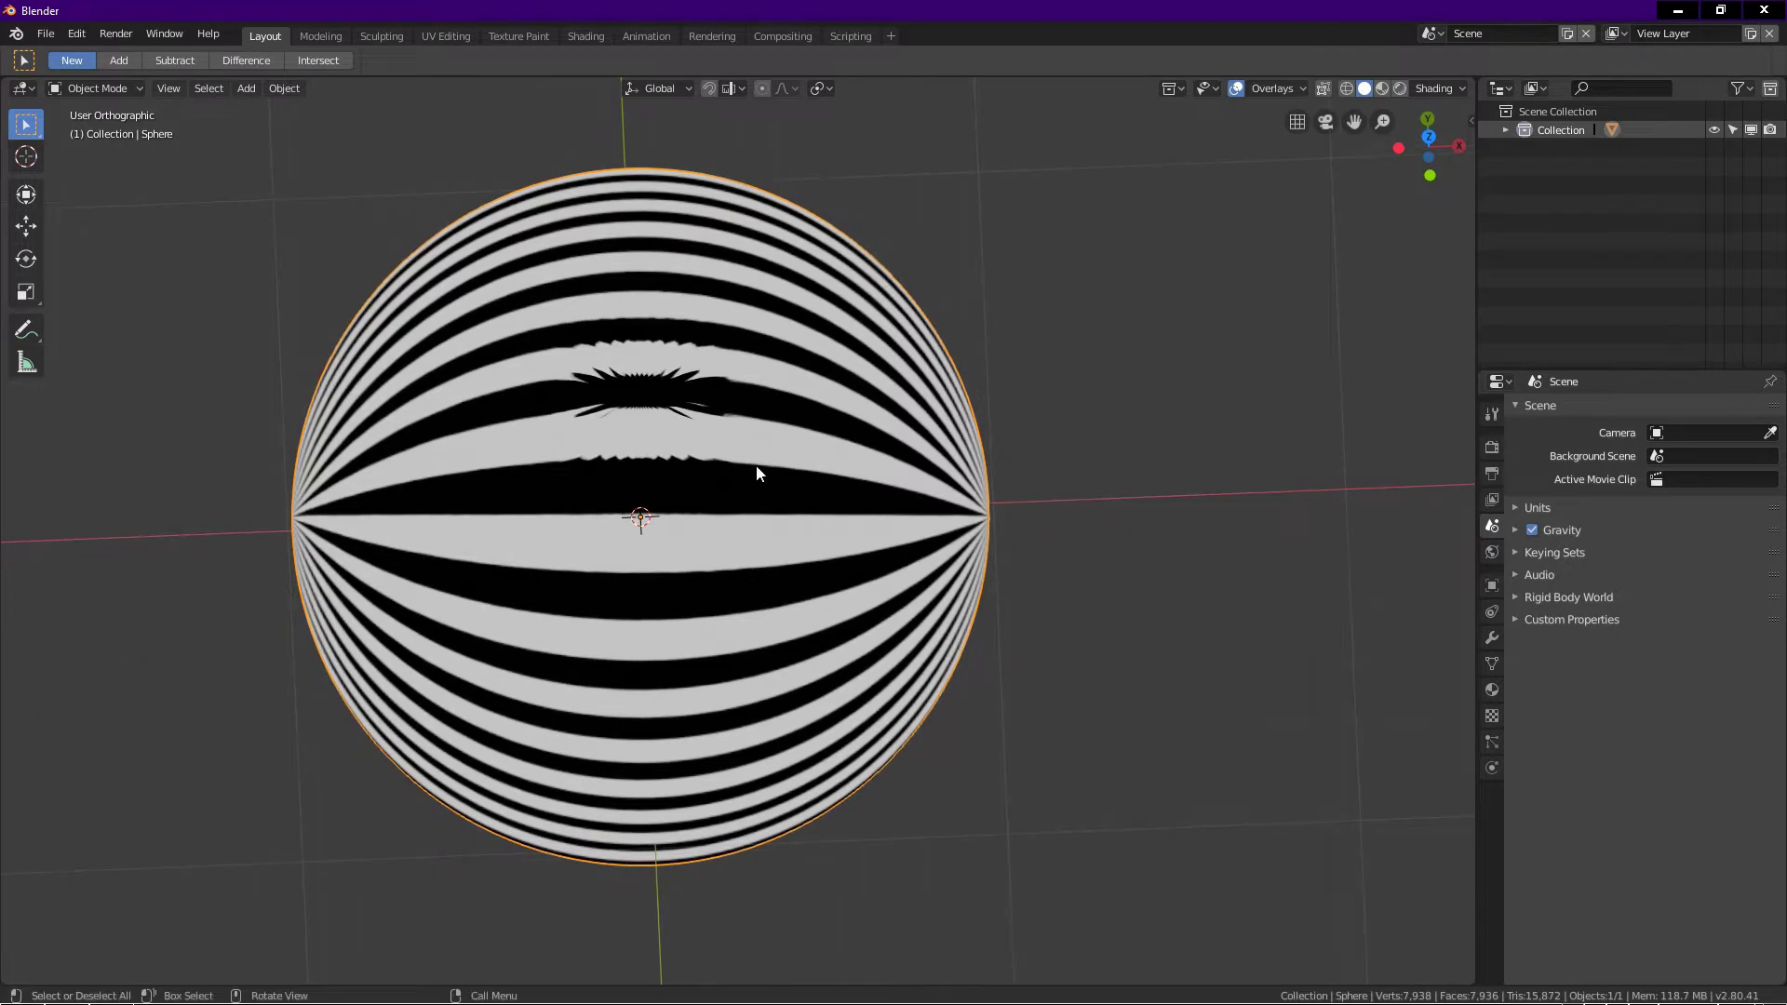
key("Tab")
scroll(756, 465, "up", 2)
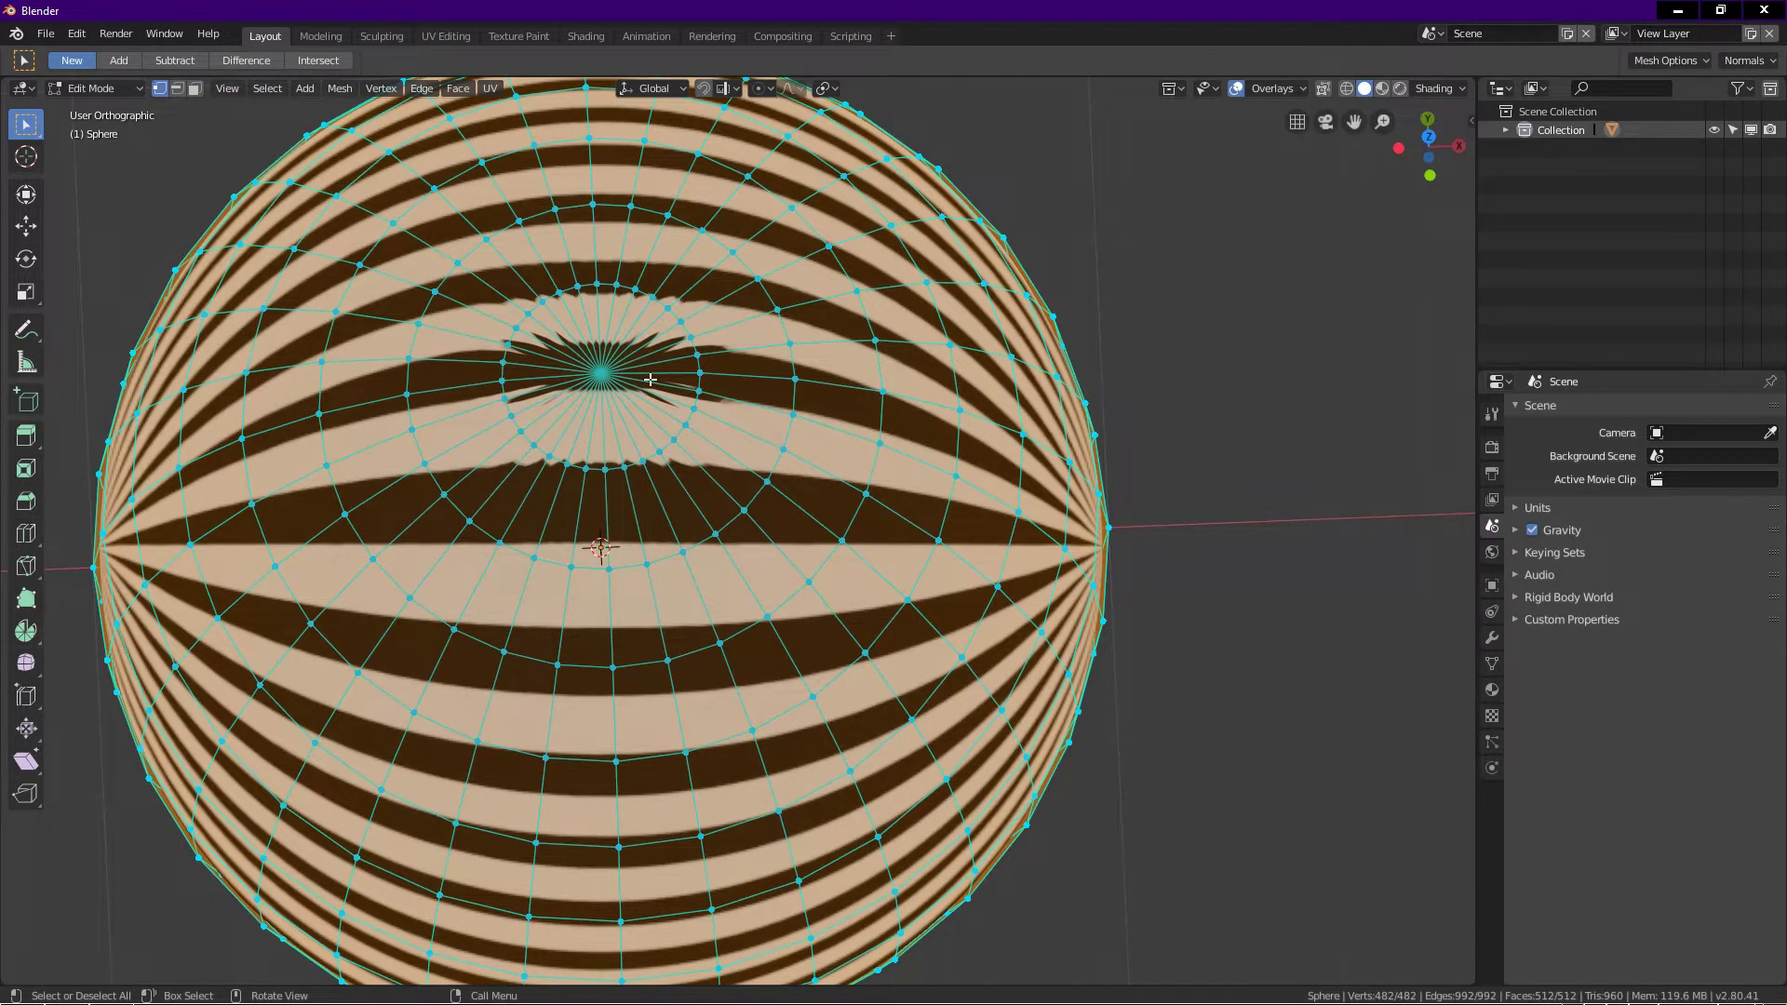
key("Tab")
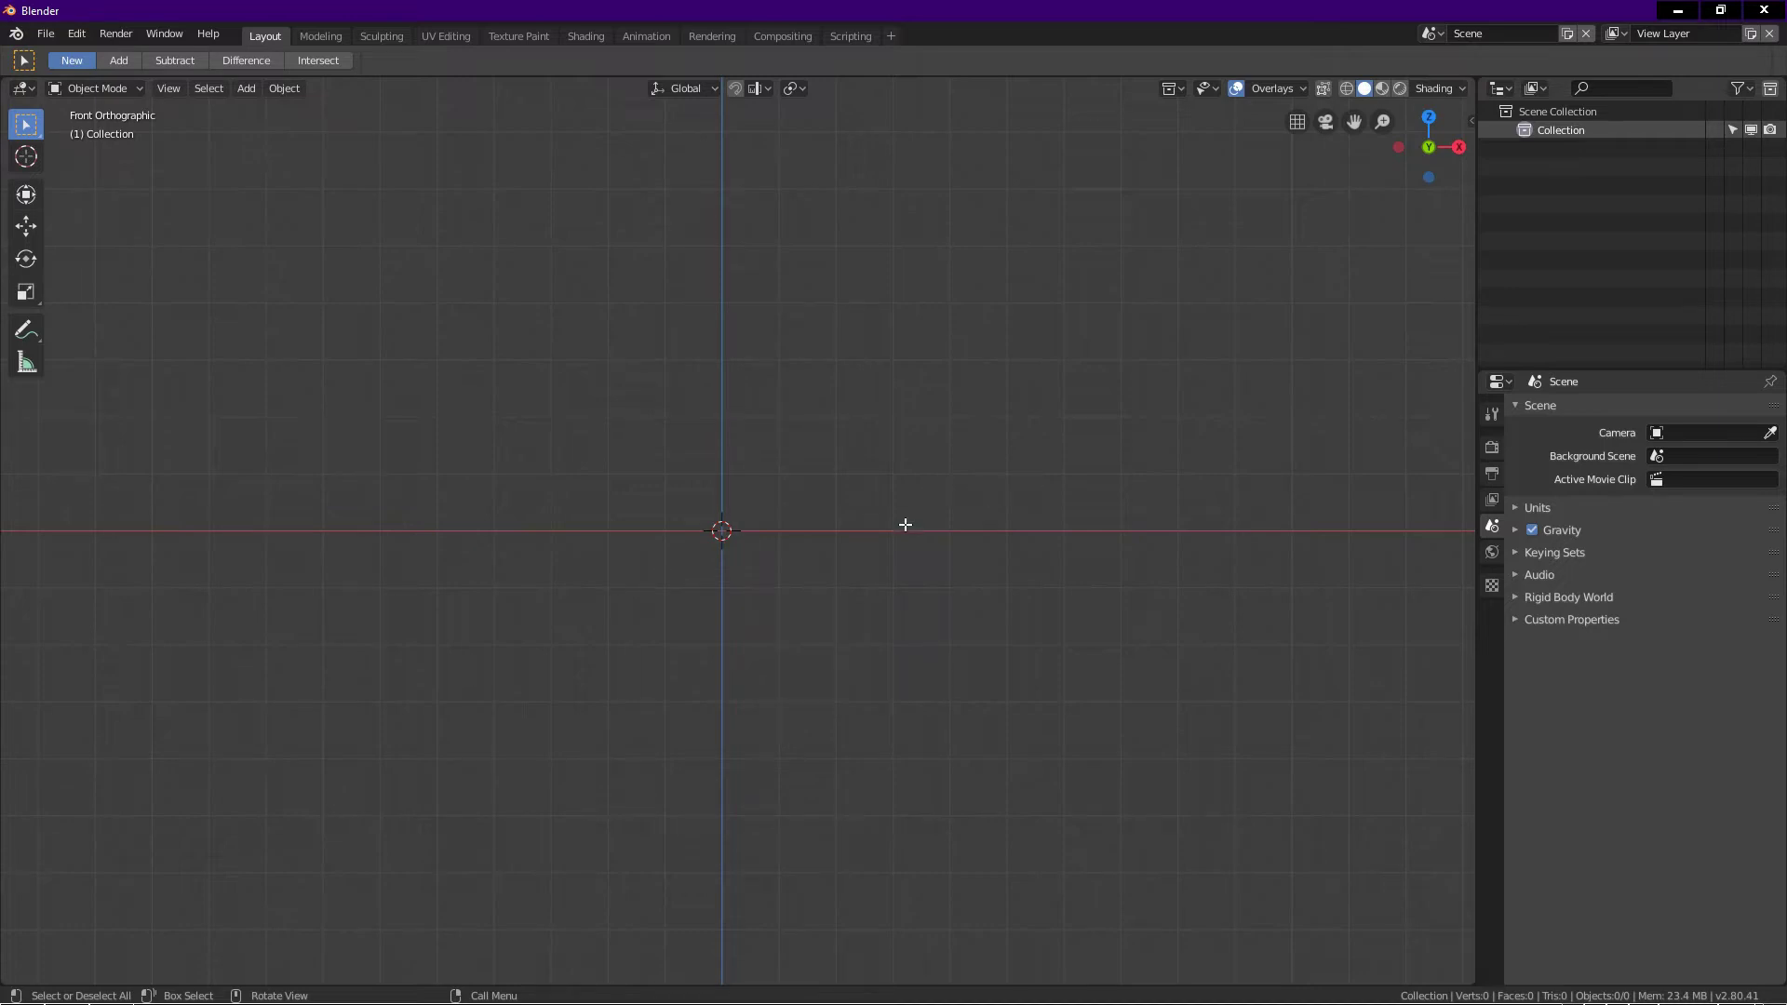
Add a cube at the origin of the empty scene
key("shift+a")
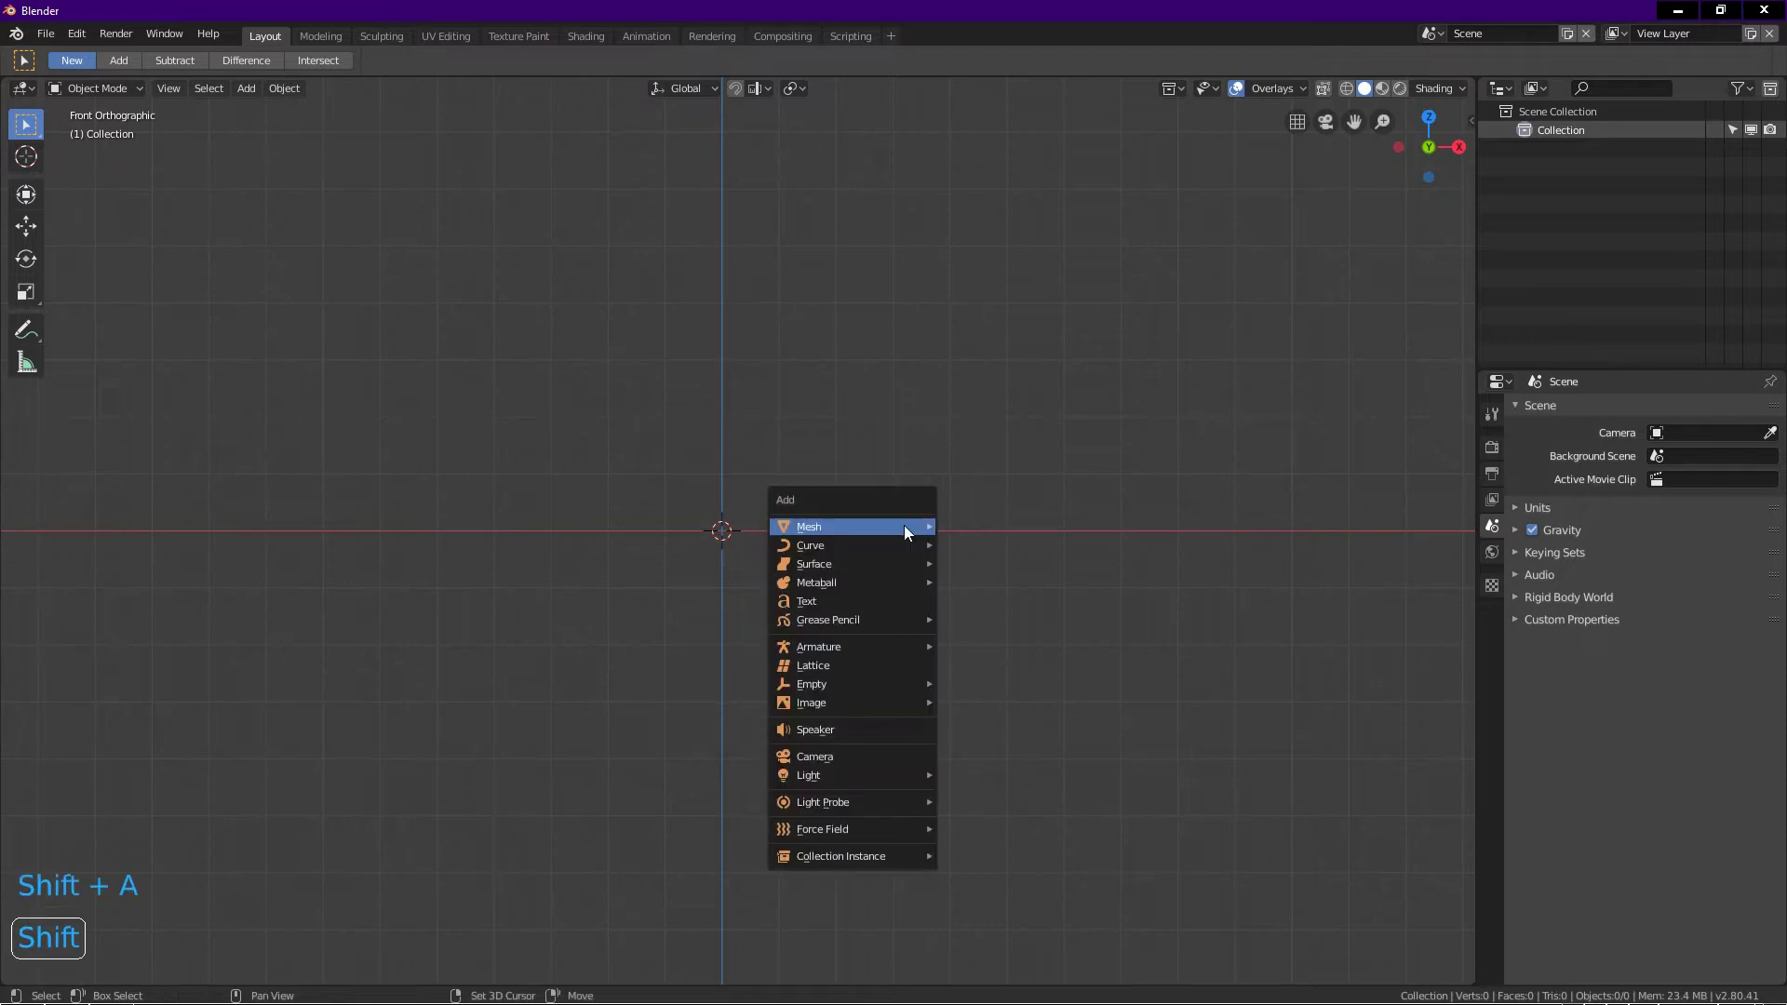
mouse_move(907, 525)
key("Return")
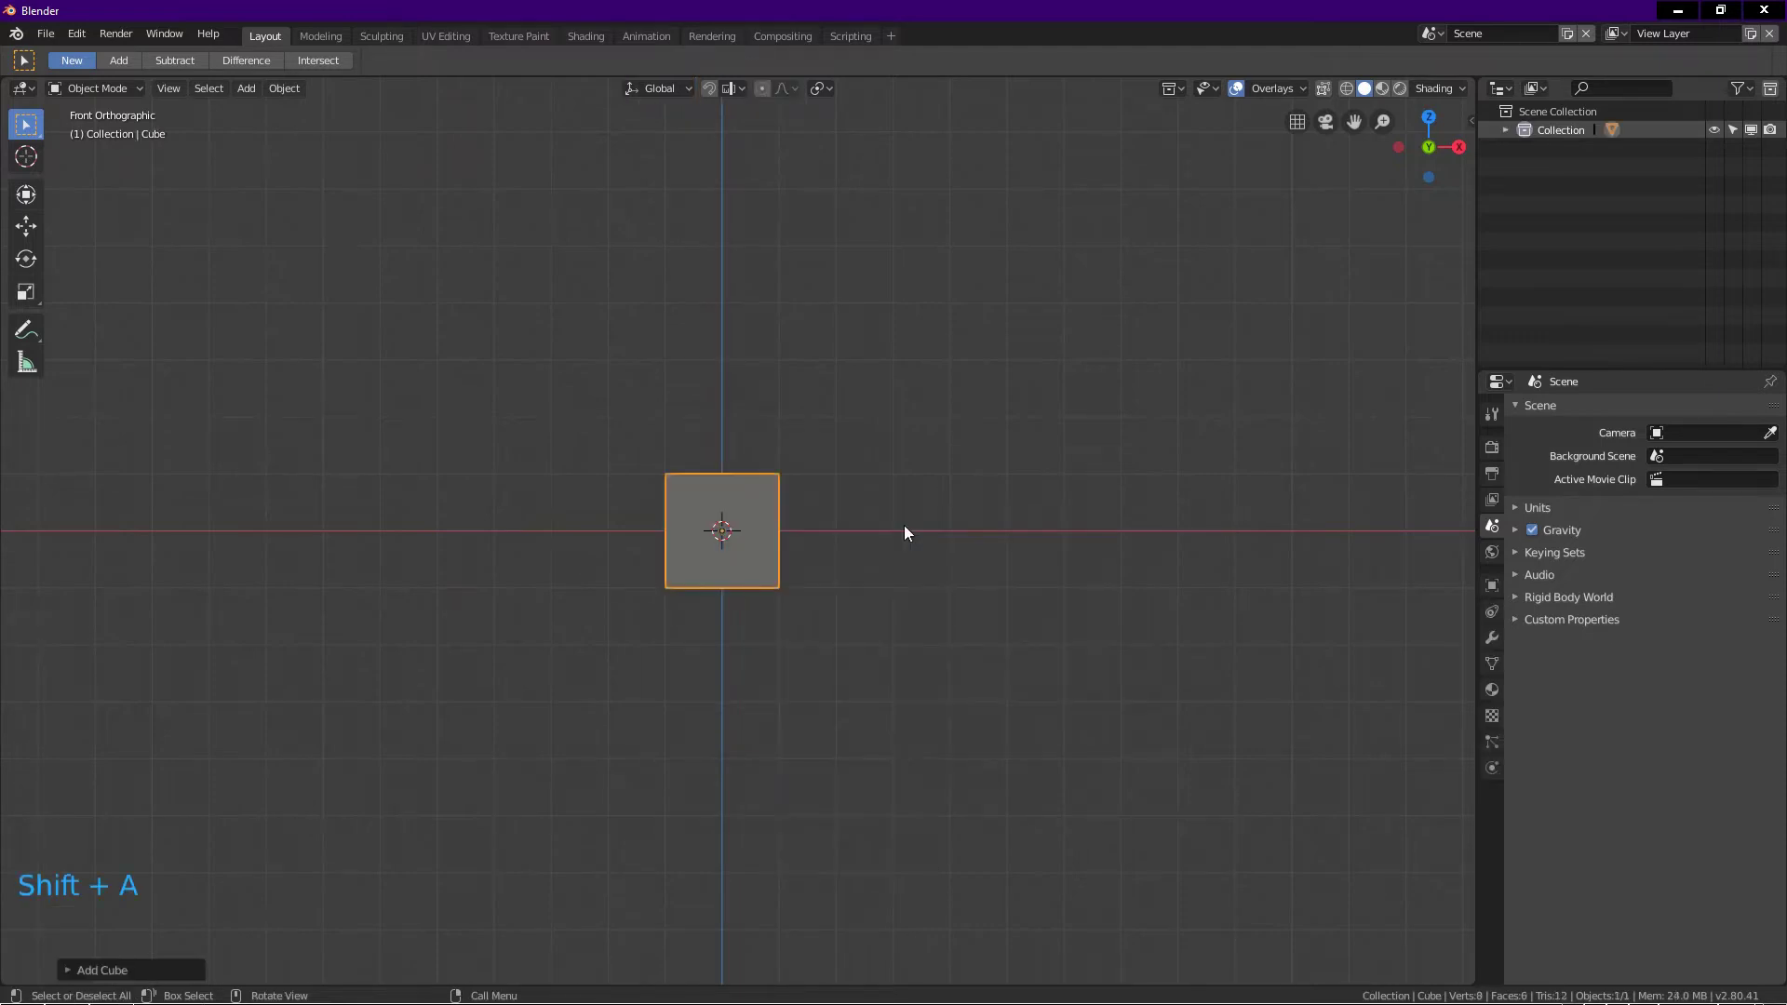
scroll(905, 528, "up", 2)
scroll(724, 524, "up", 2)
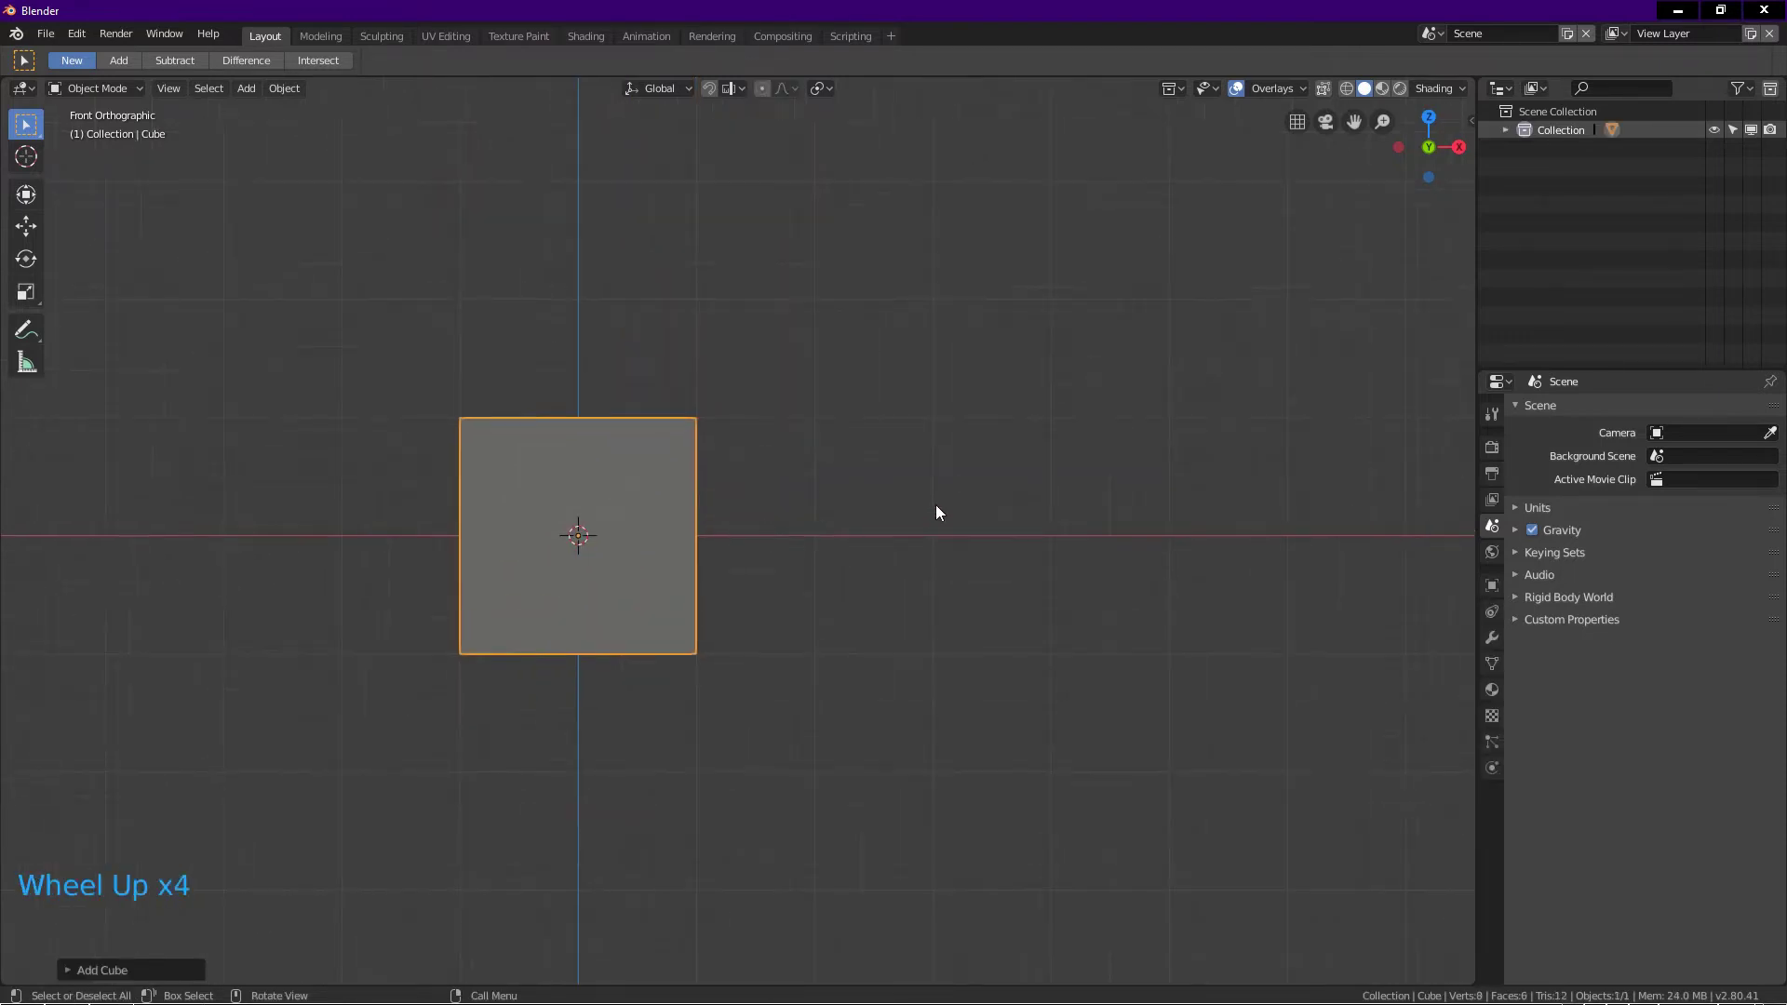
key("shift+a")
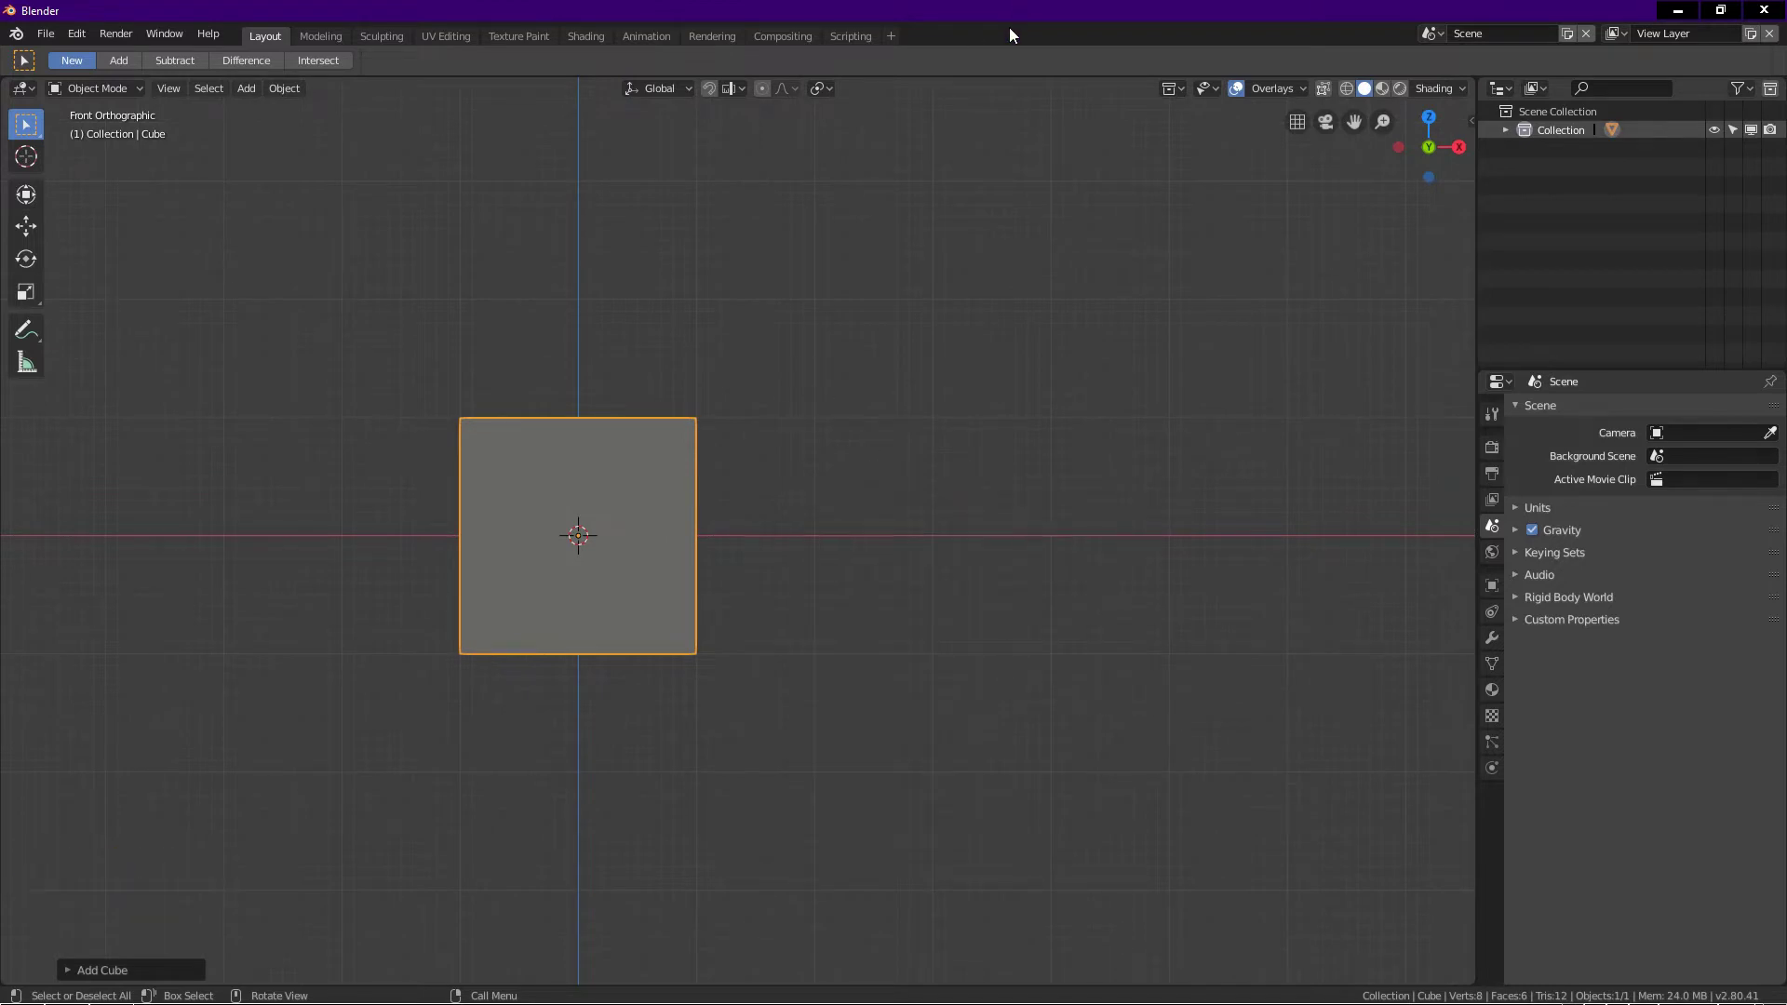
Subdivide the whole cube in Edit Mode with a smoothness of 1
key("Tab")
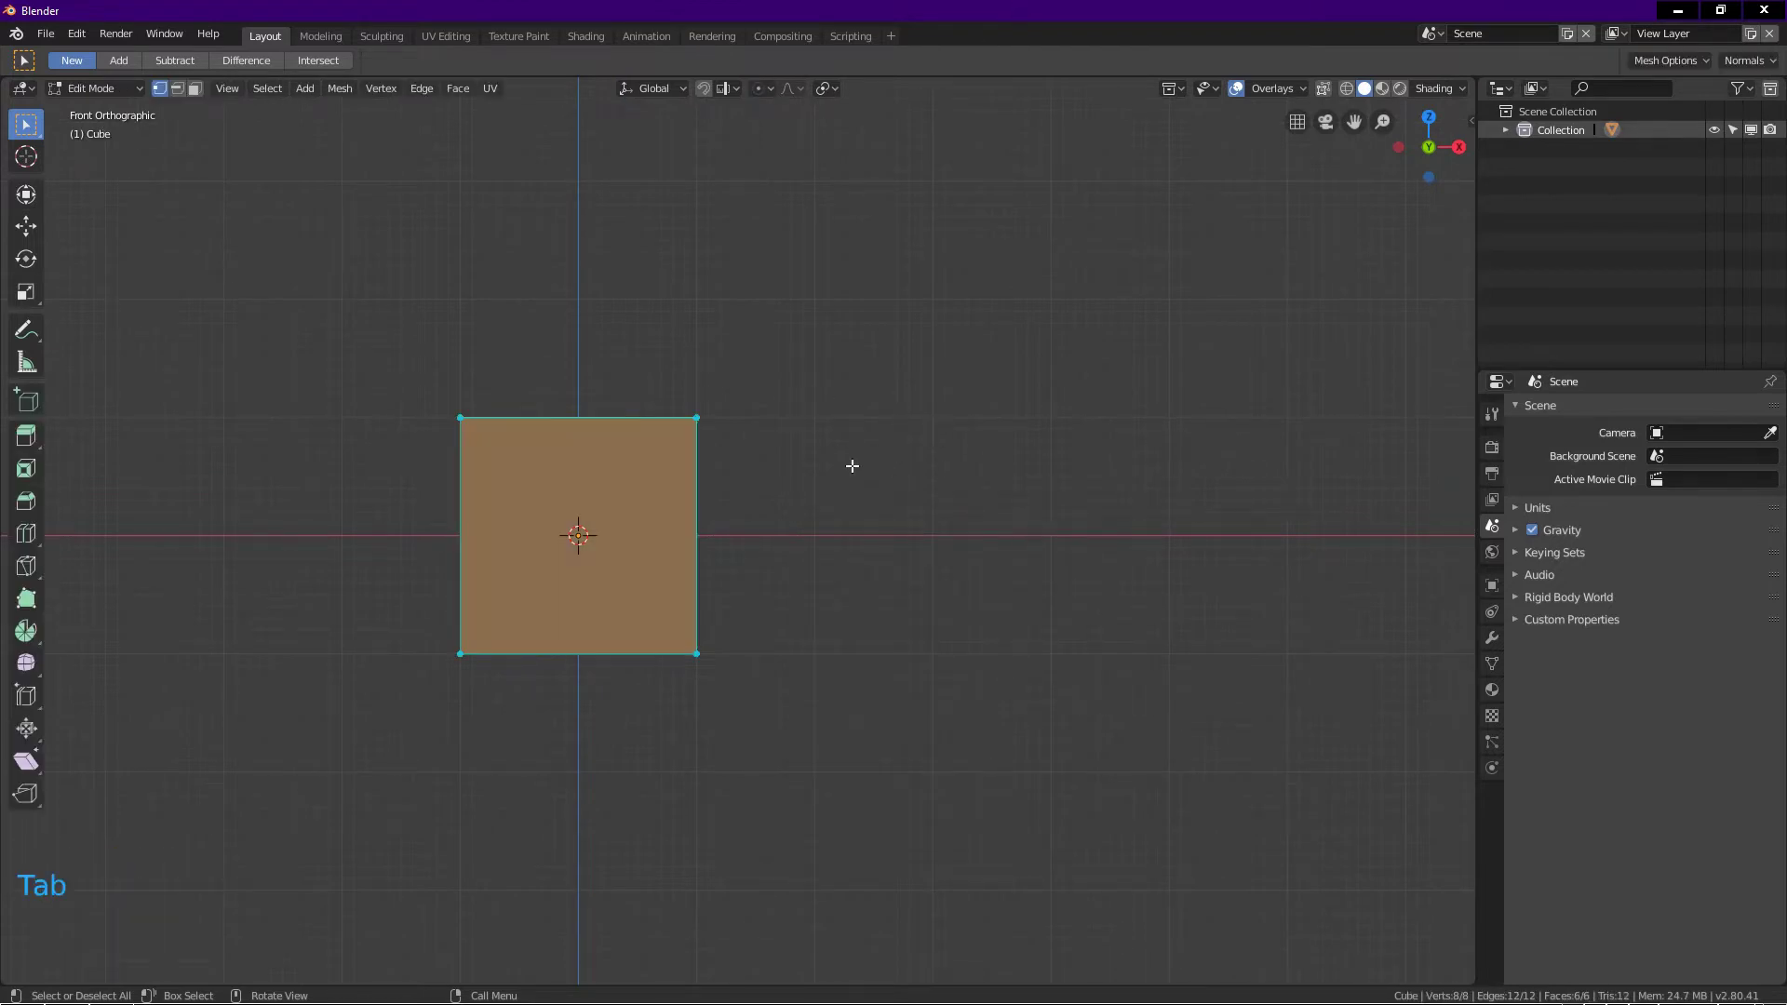
right_click(785, 531)
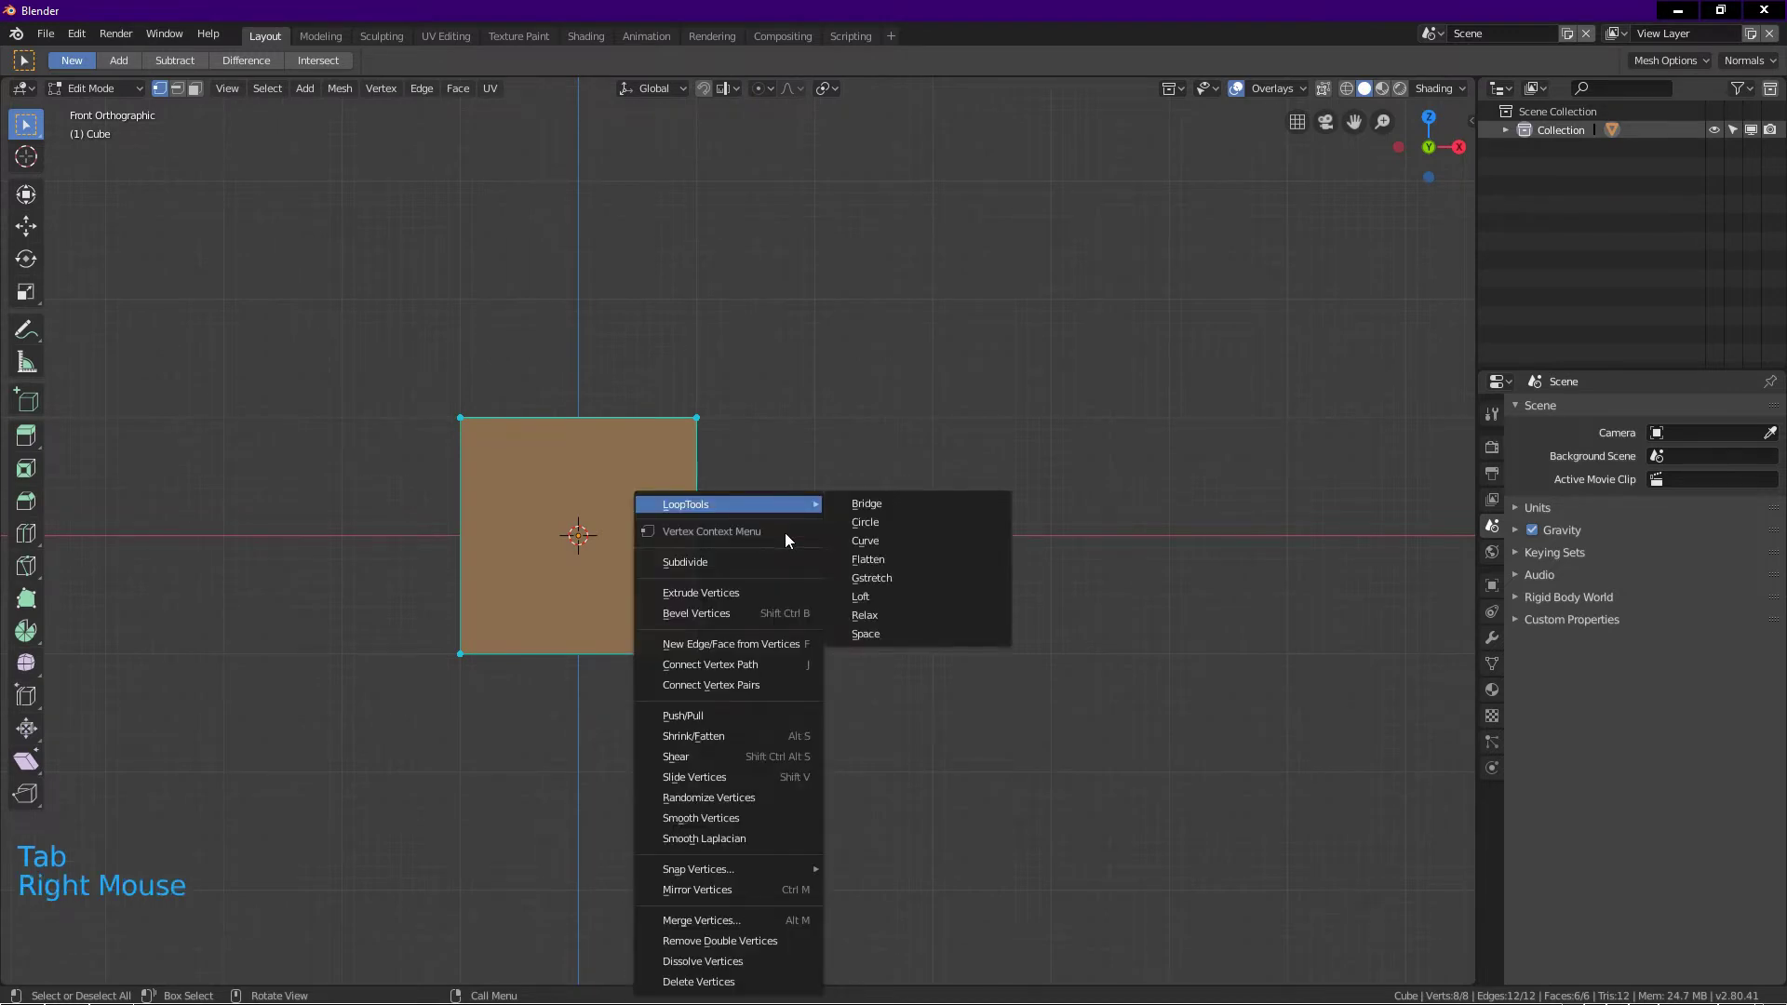
left_click(735, 562)
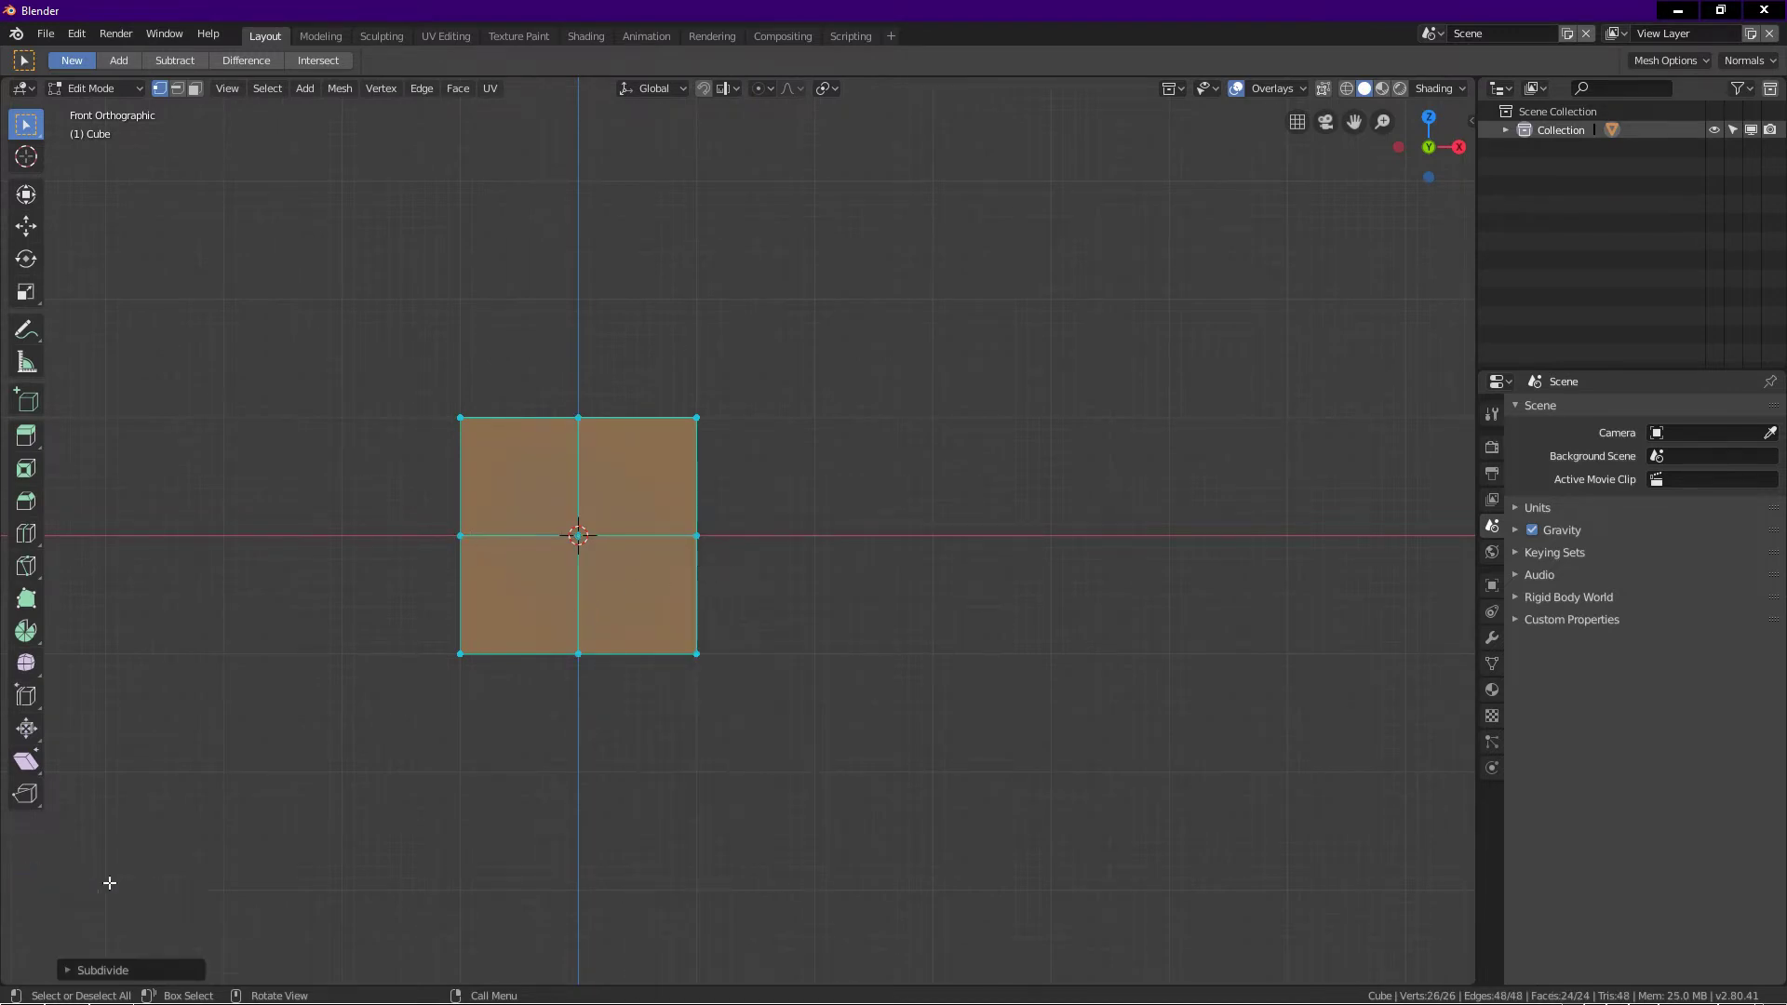
left_click(135, 969)
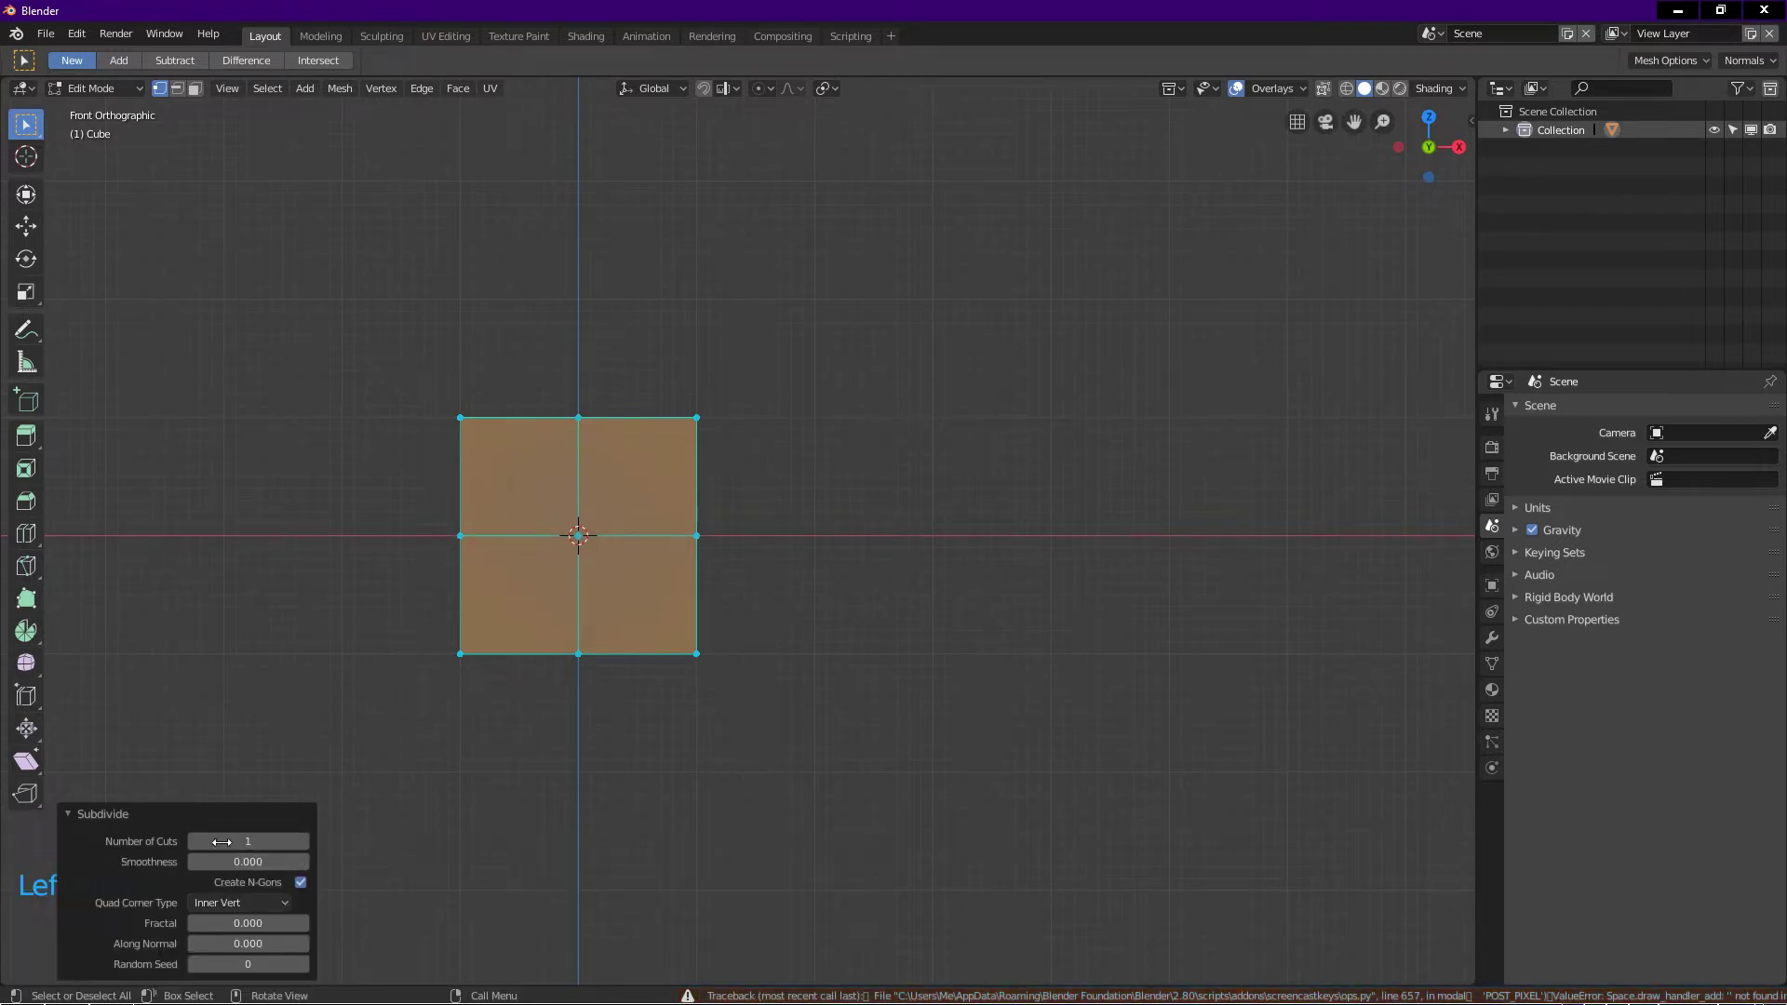
double_click(244, 862)
type("1")
key("Return")
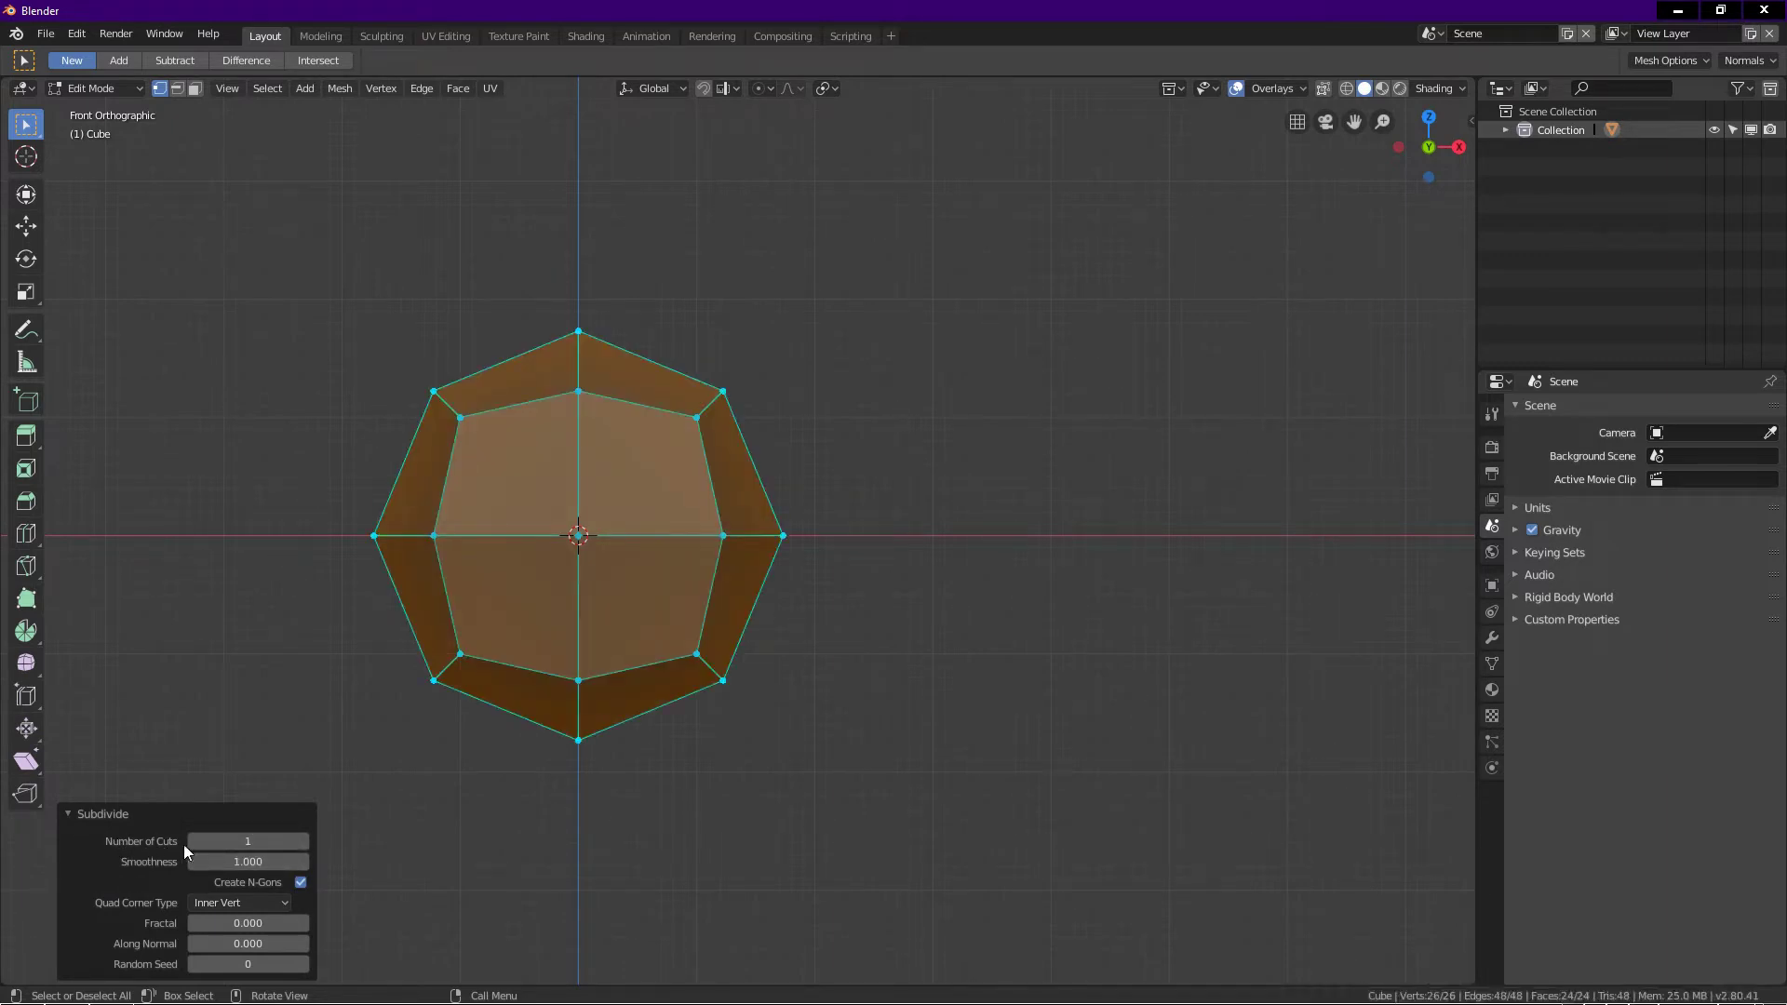
Set the subdivision's number of cuts to 5
left_click(250, 843)
type("4")
key("Return")
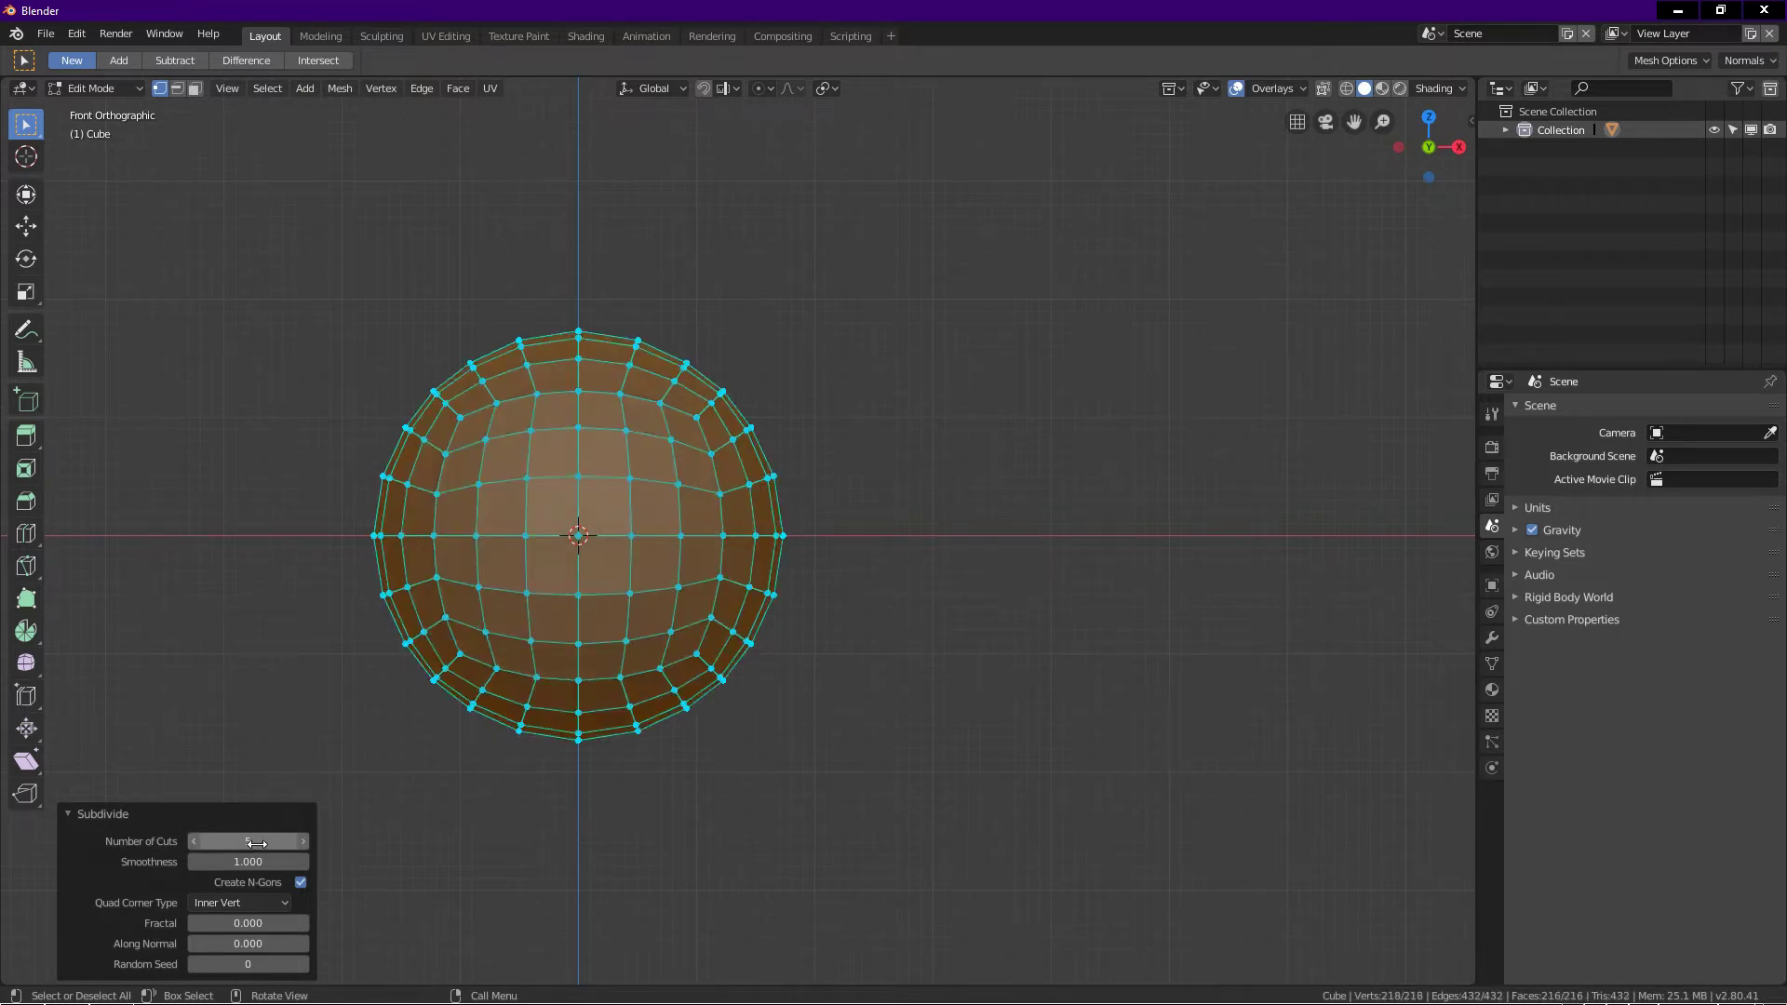
left_click(192, 813)
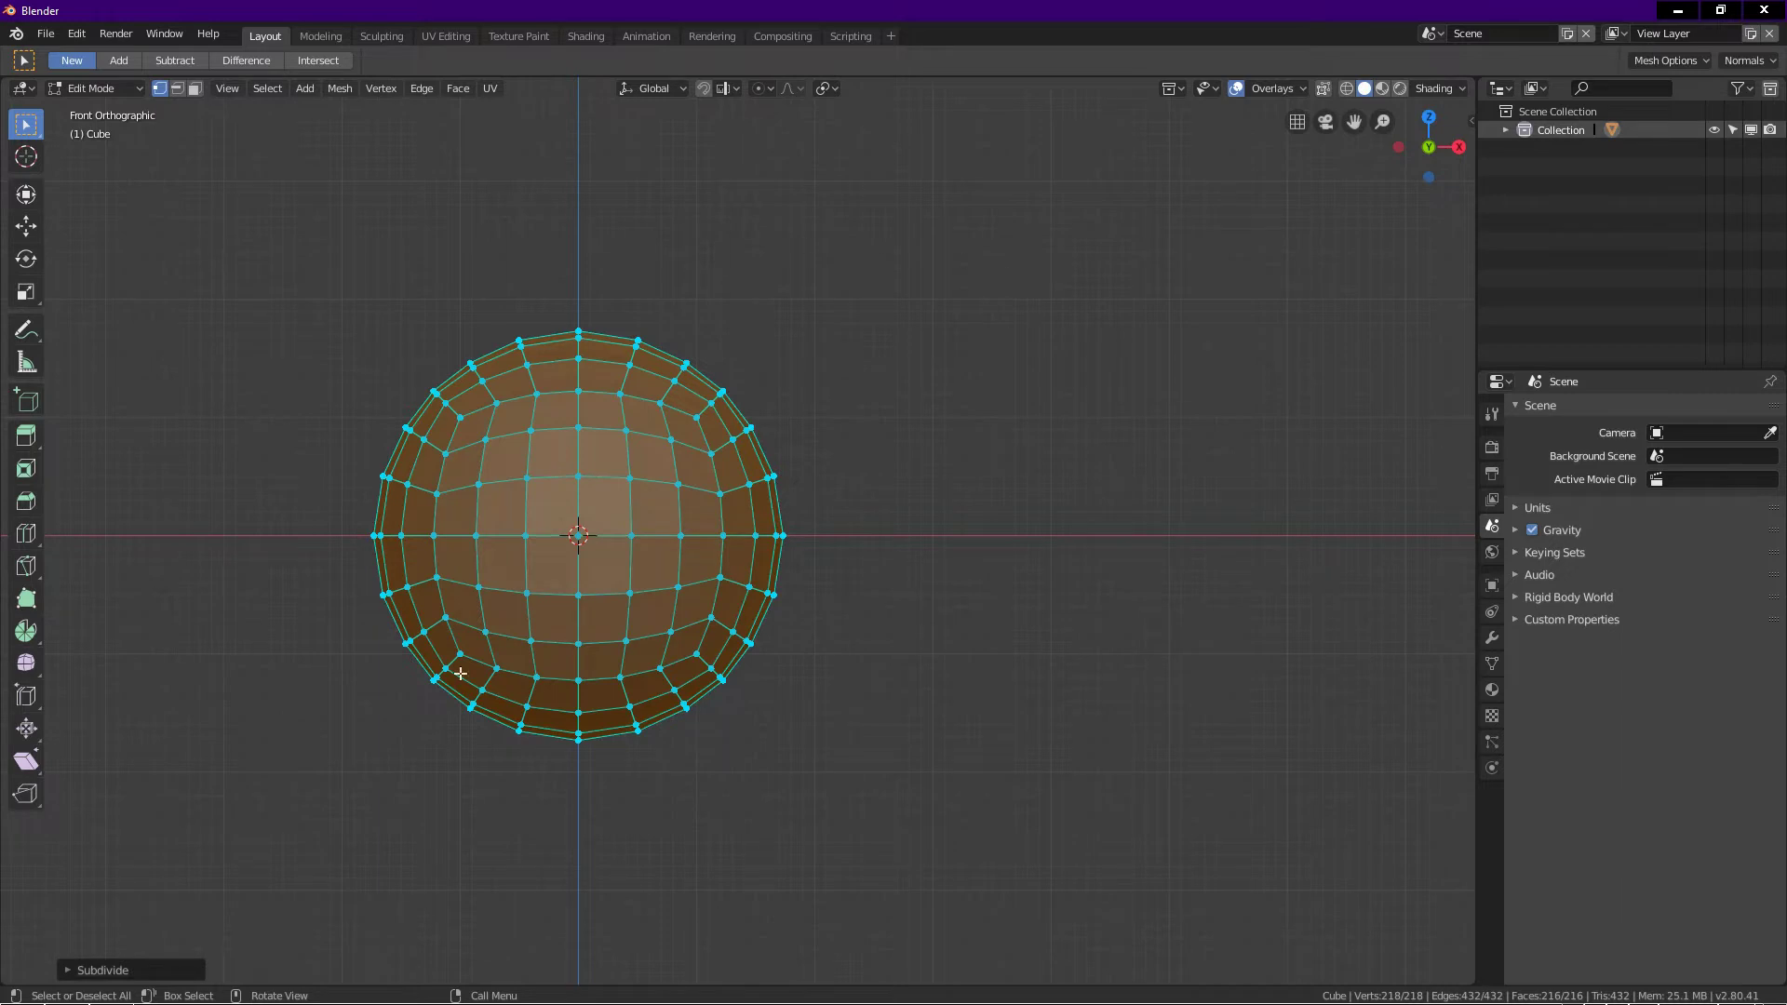
Apply the To Sphere transform to the subdivided cube with a factor of 1
middle_click_drag(694, 560, 829, 560, "shift")
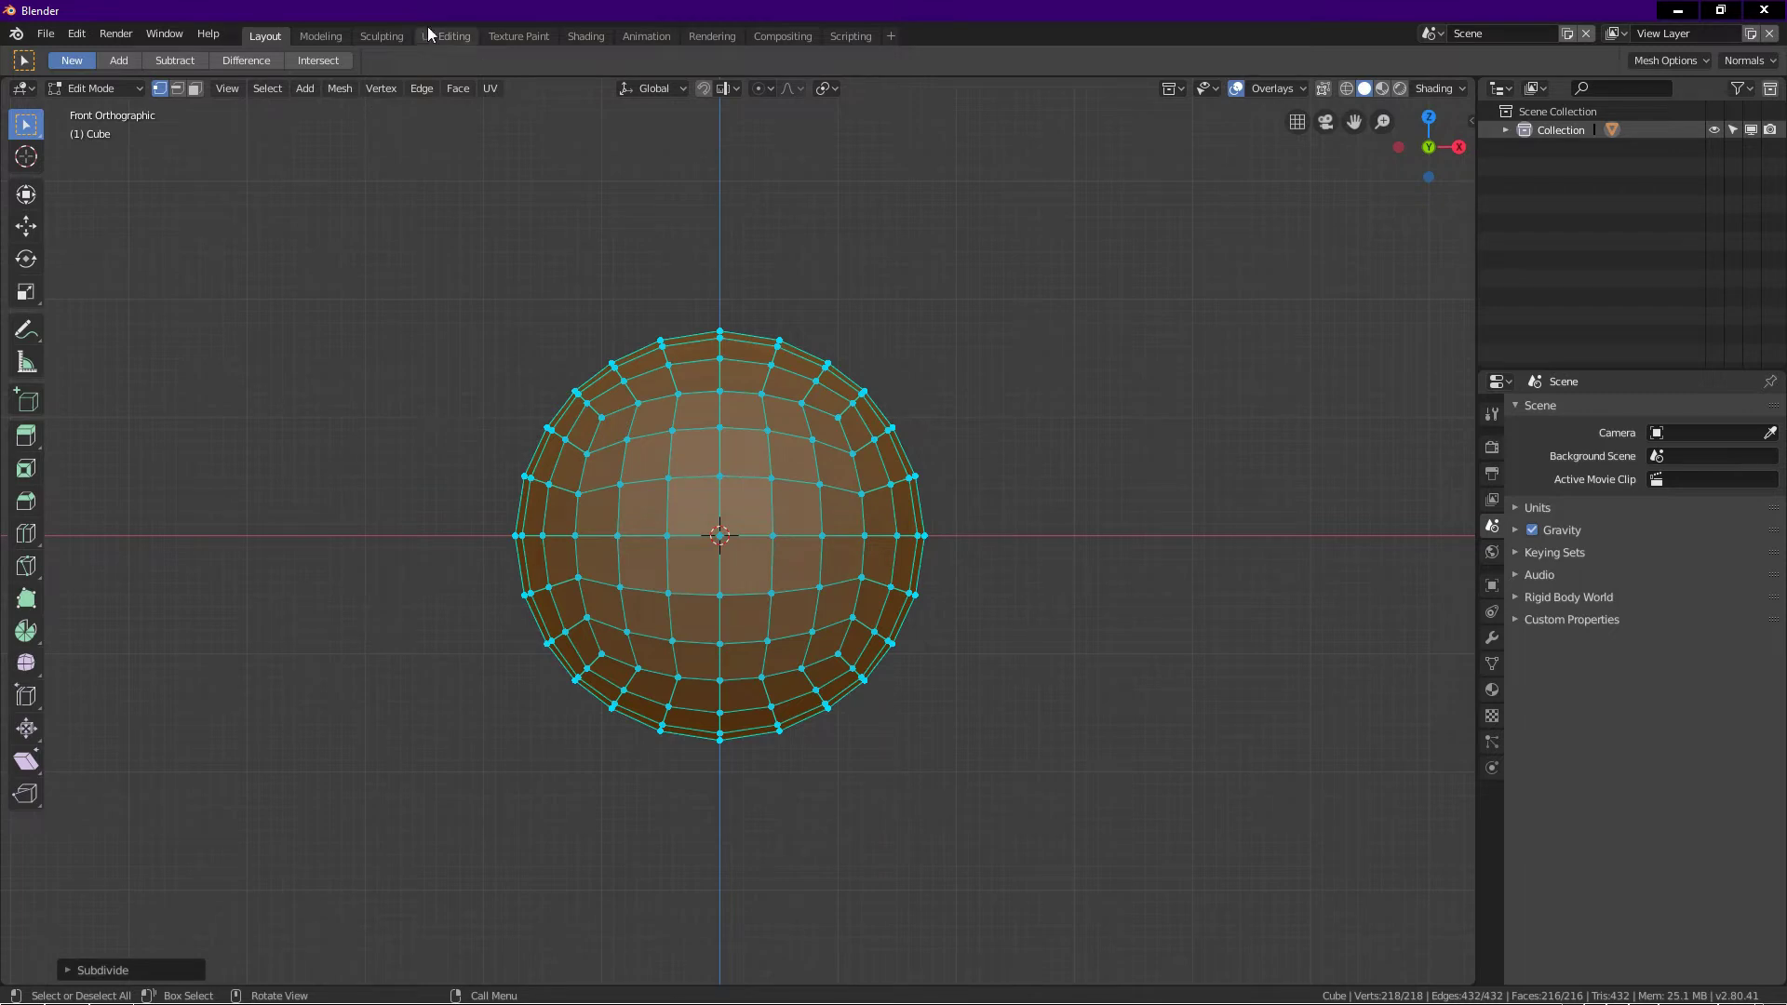
left_click(339, 88)
mouse_move(374, 112)
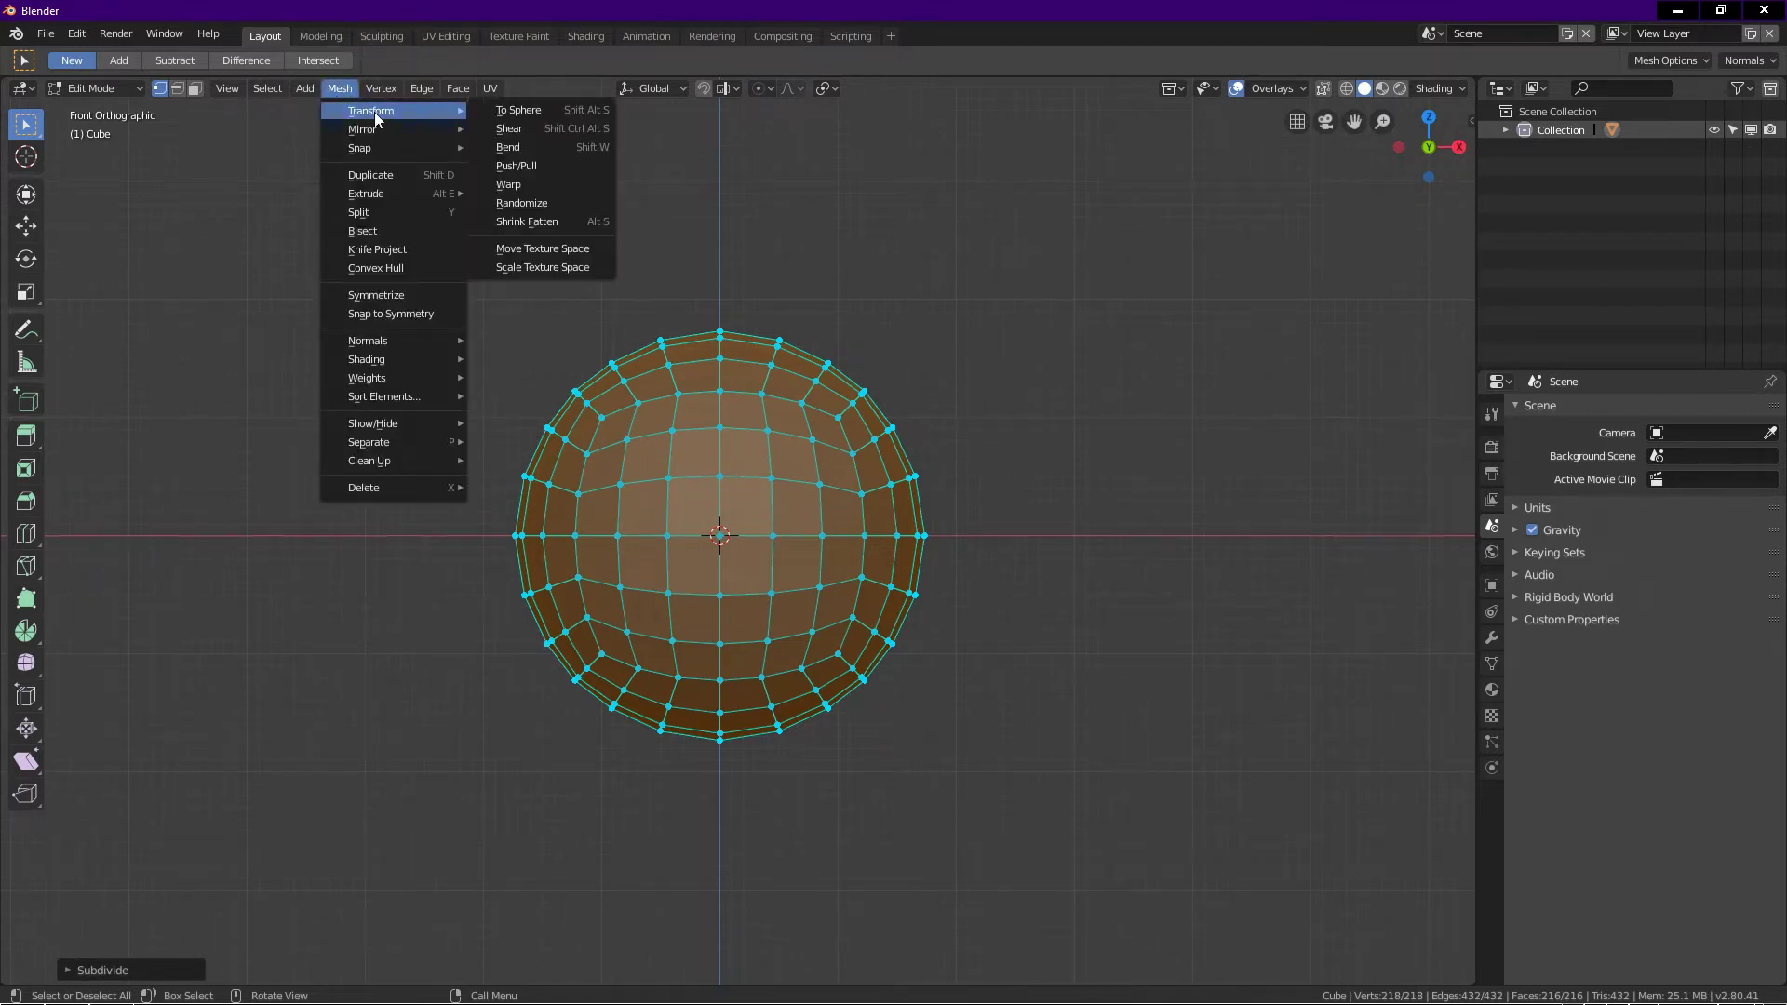
left_click(522, 104)
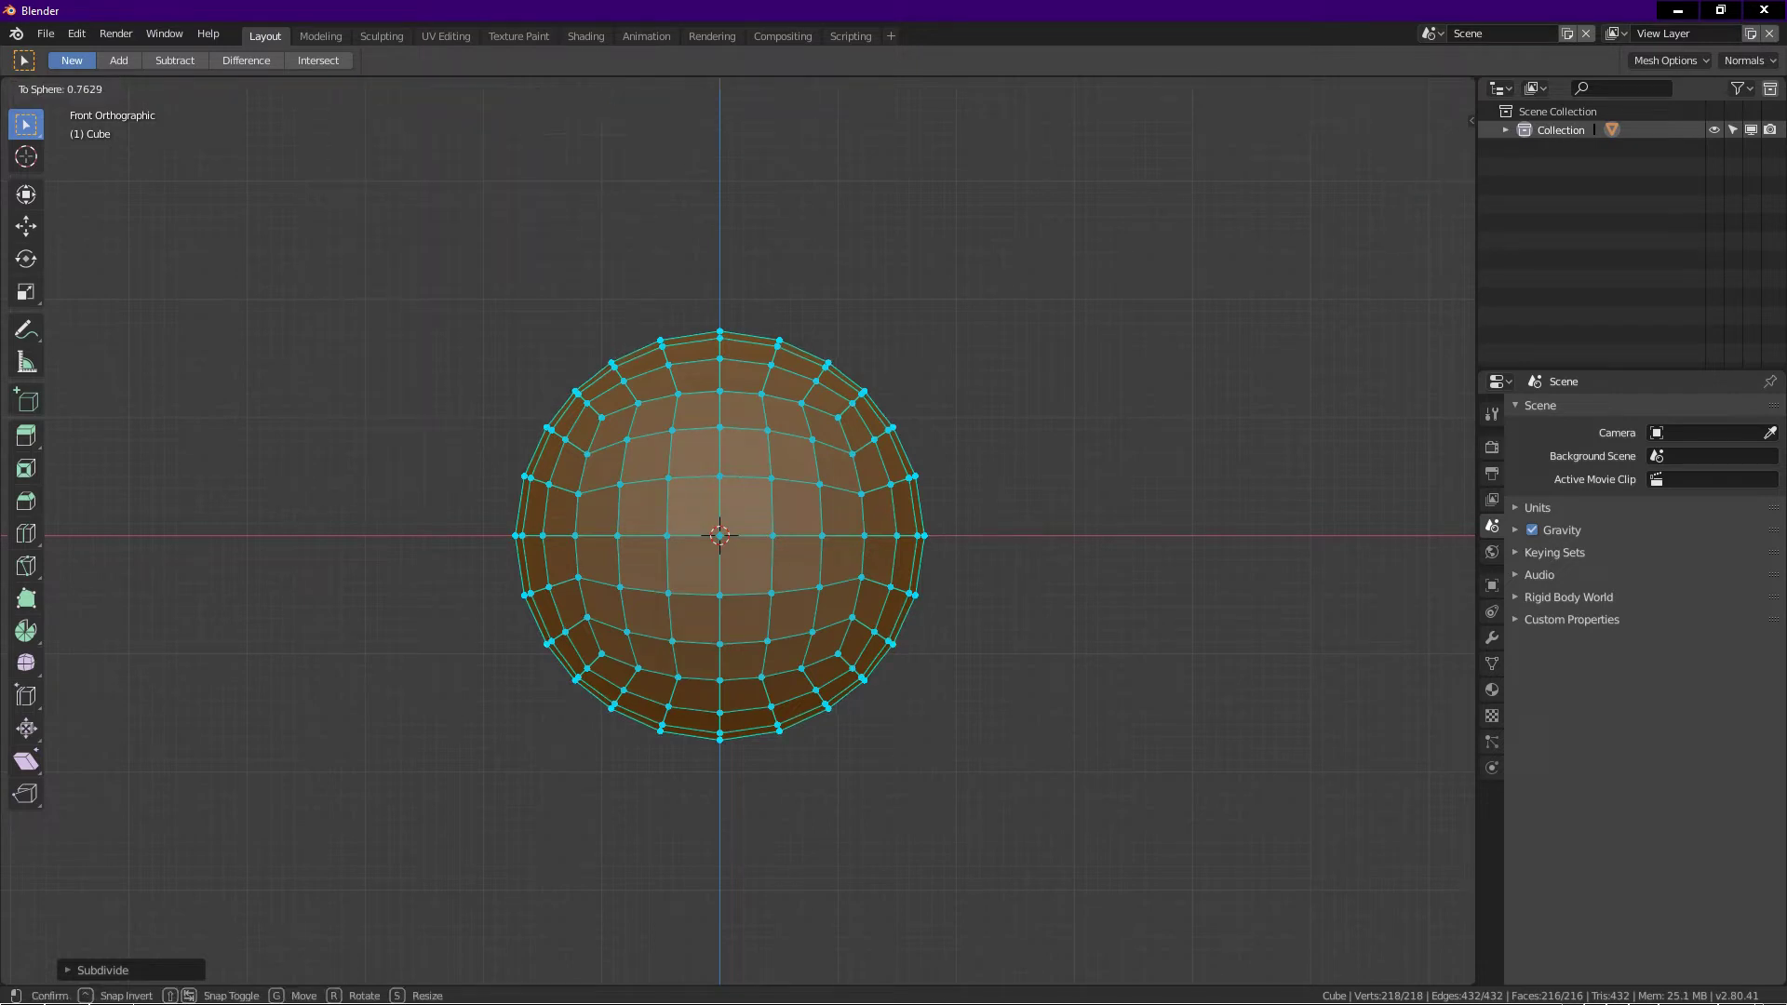
type("1")
key("Return")
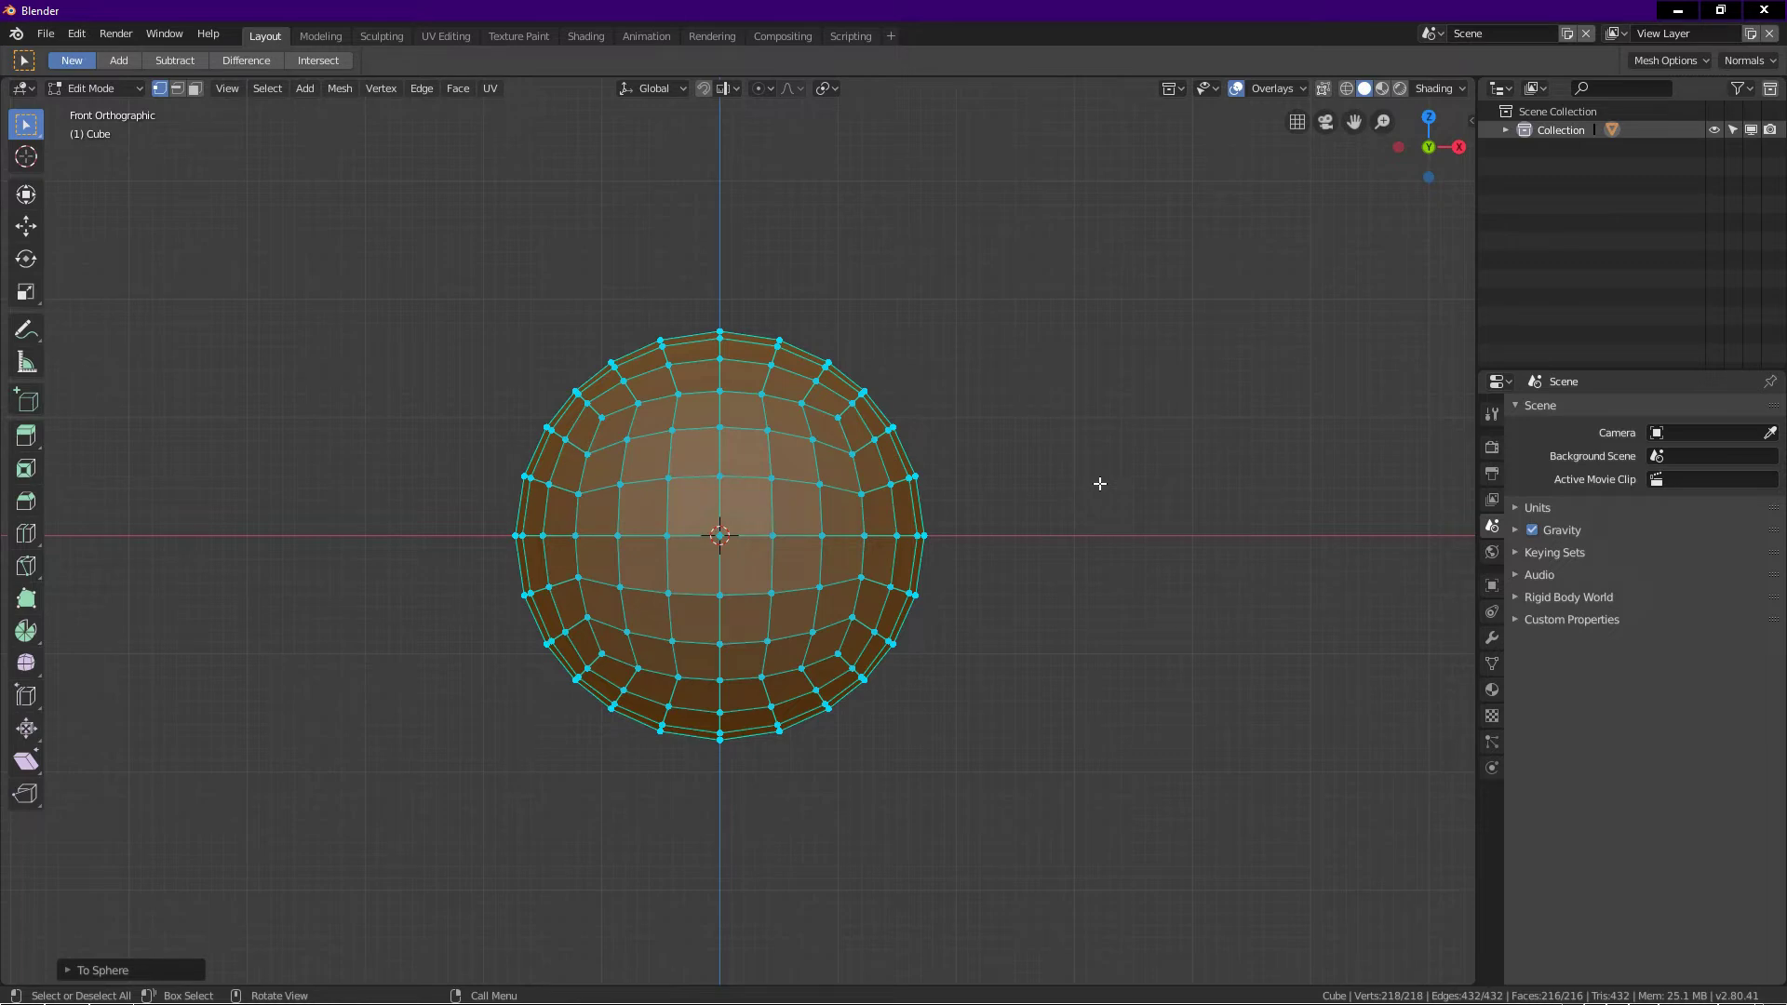
Shade the cube-based sphere smooth, add a level 2 subdivision modifier in Object Mode, and review its settings and mesh
key("Tab")
right_click(935, 495)
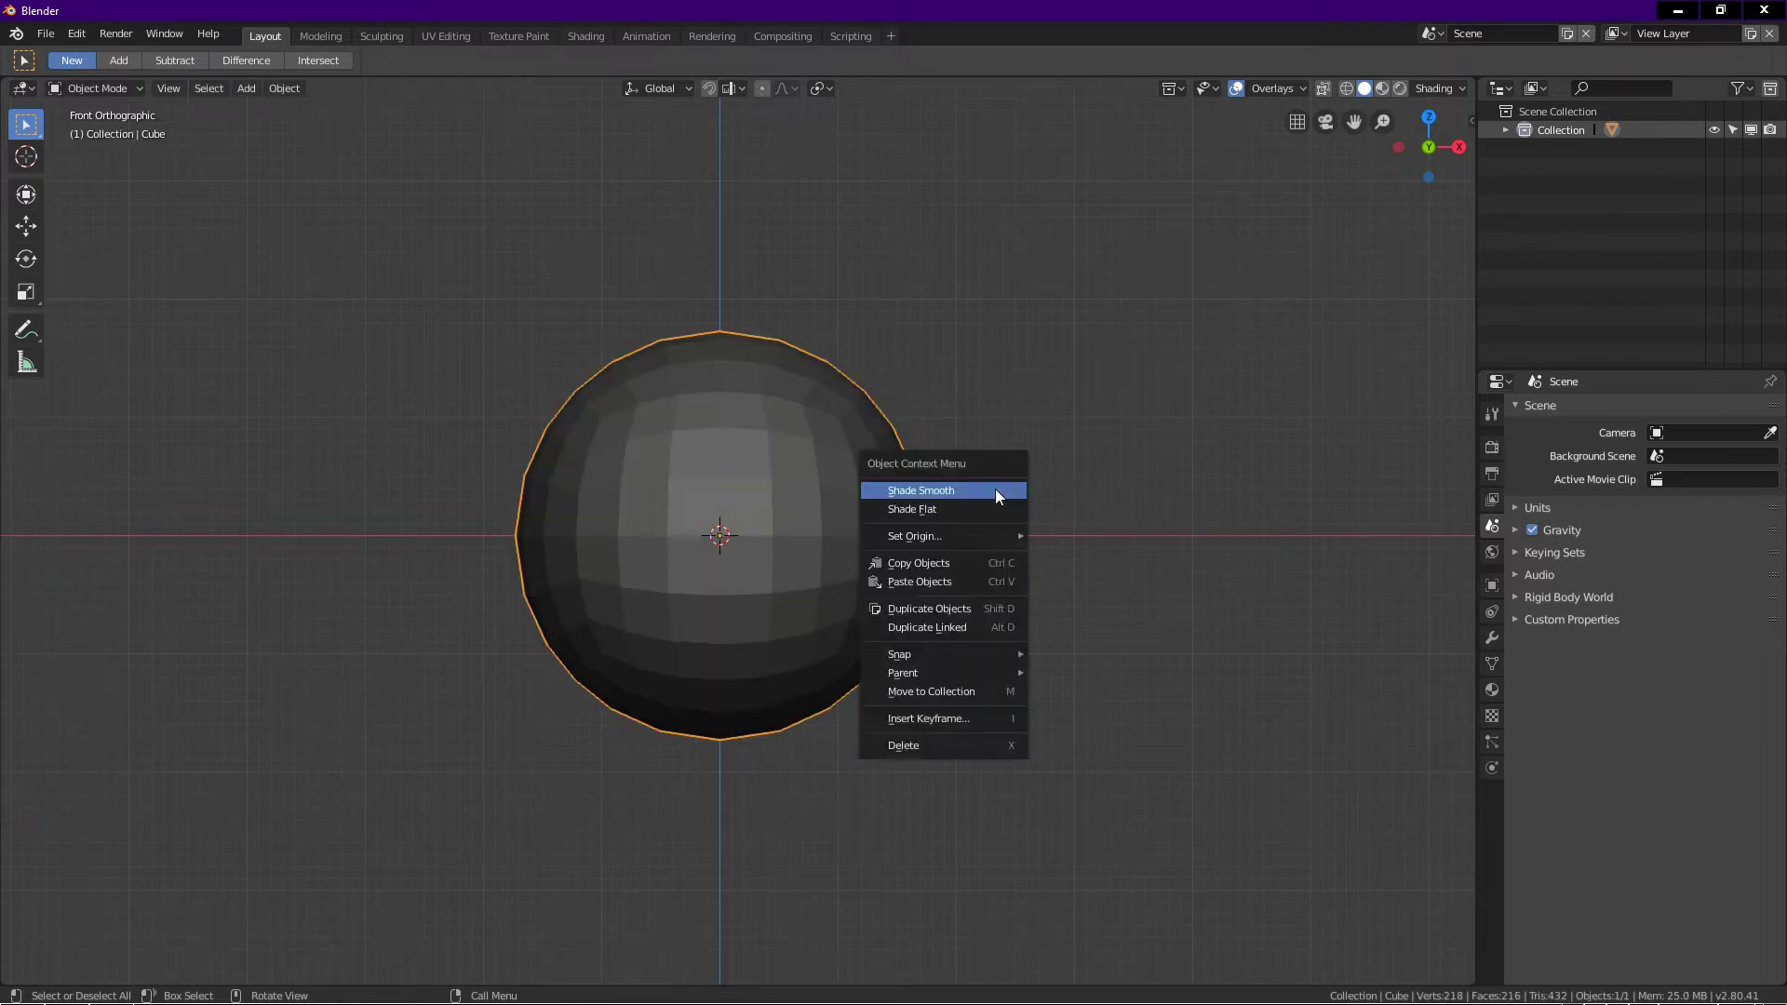
left_click(996, 493)
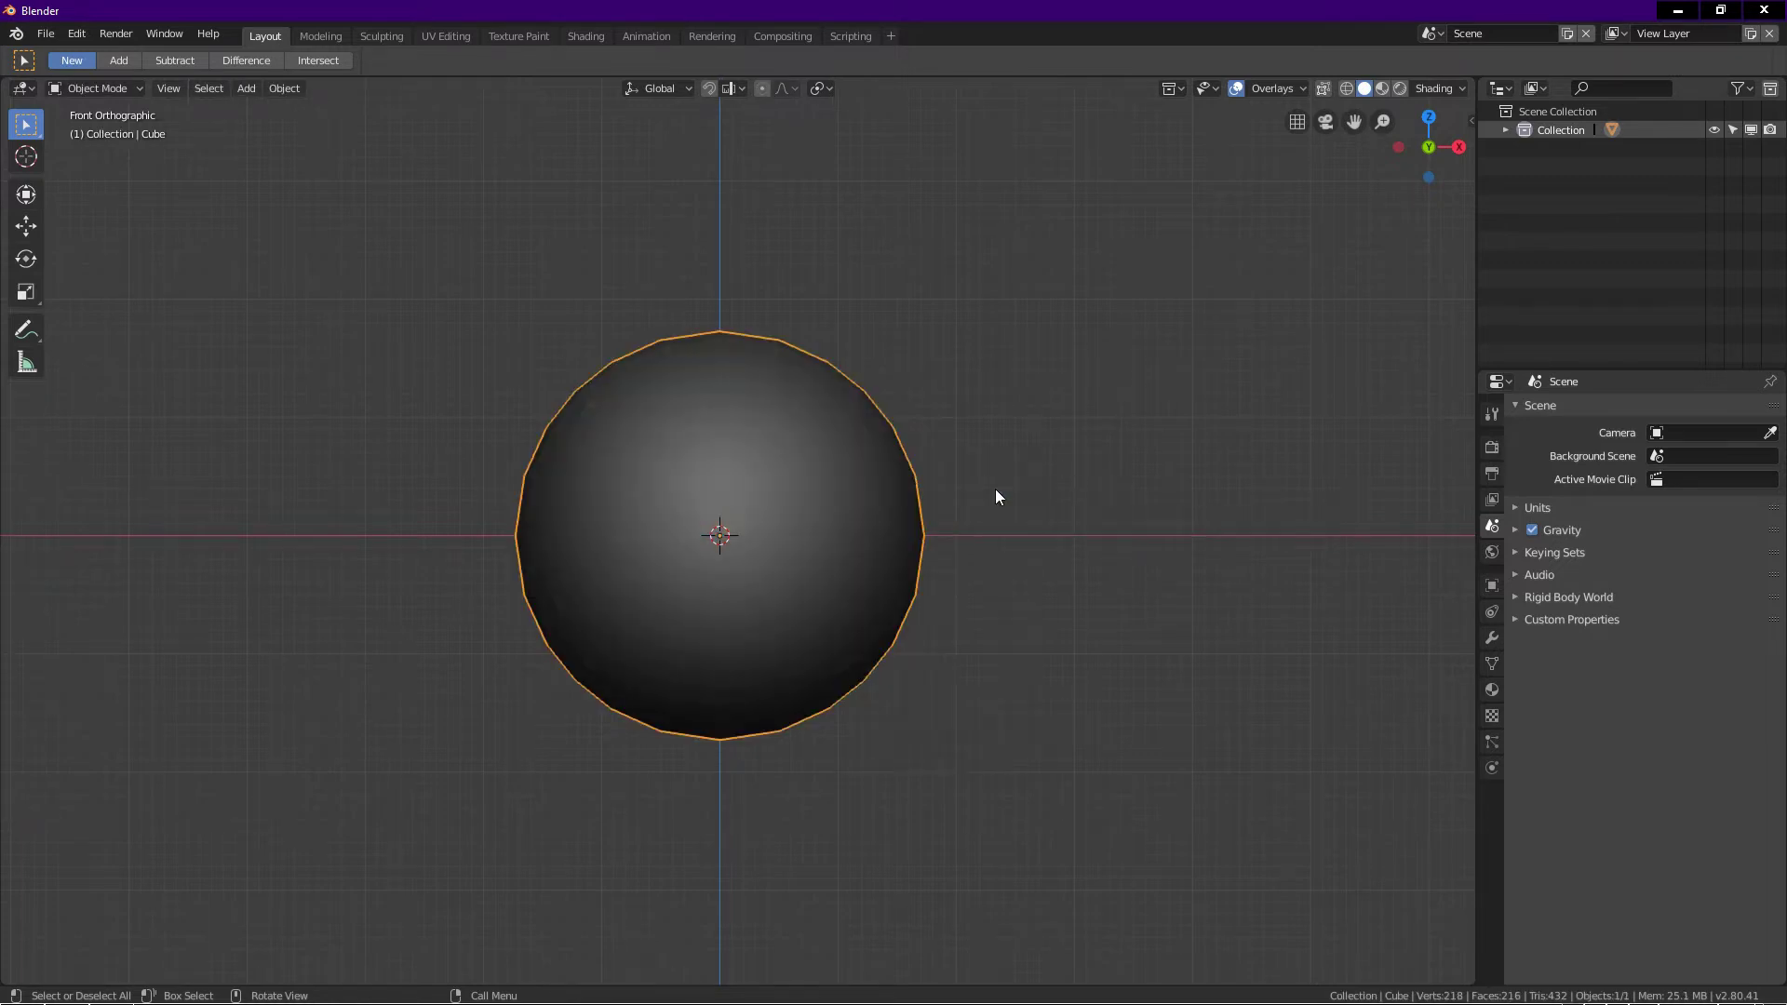
key("ctrl+2")
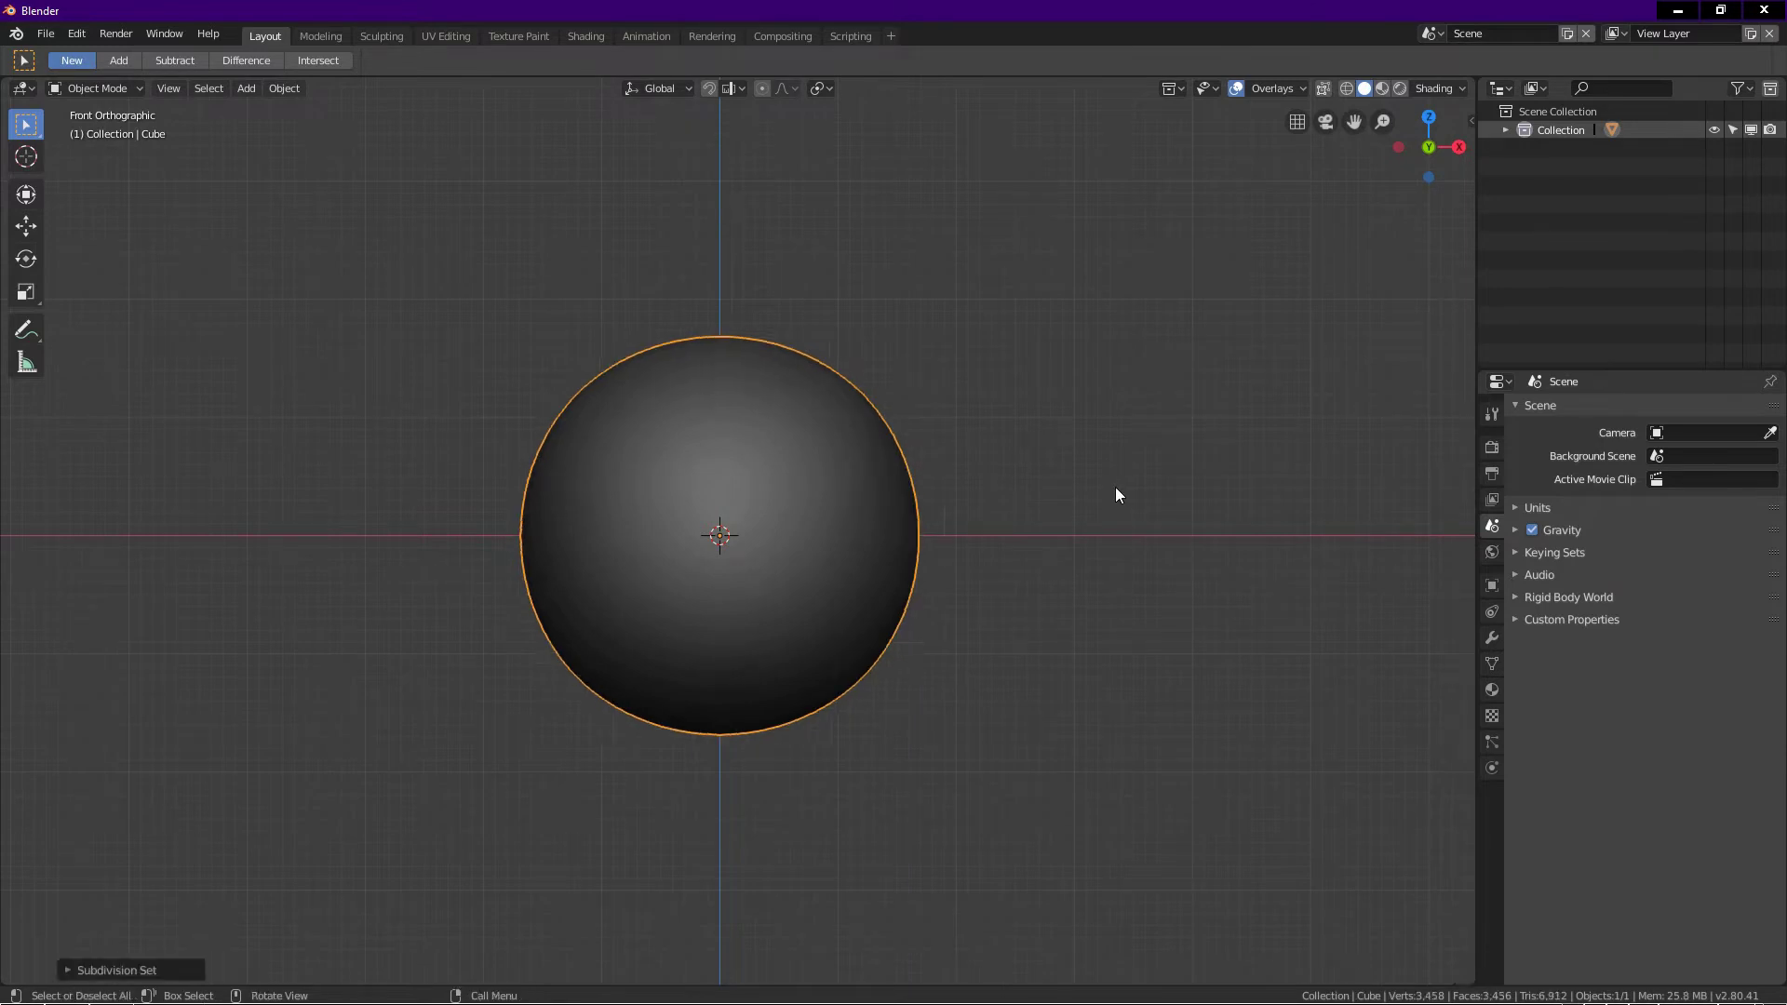
left_click(1492, 639)
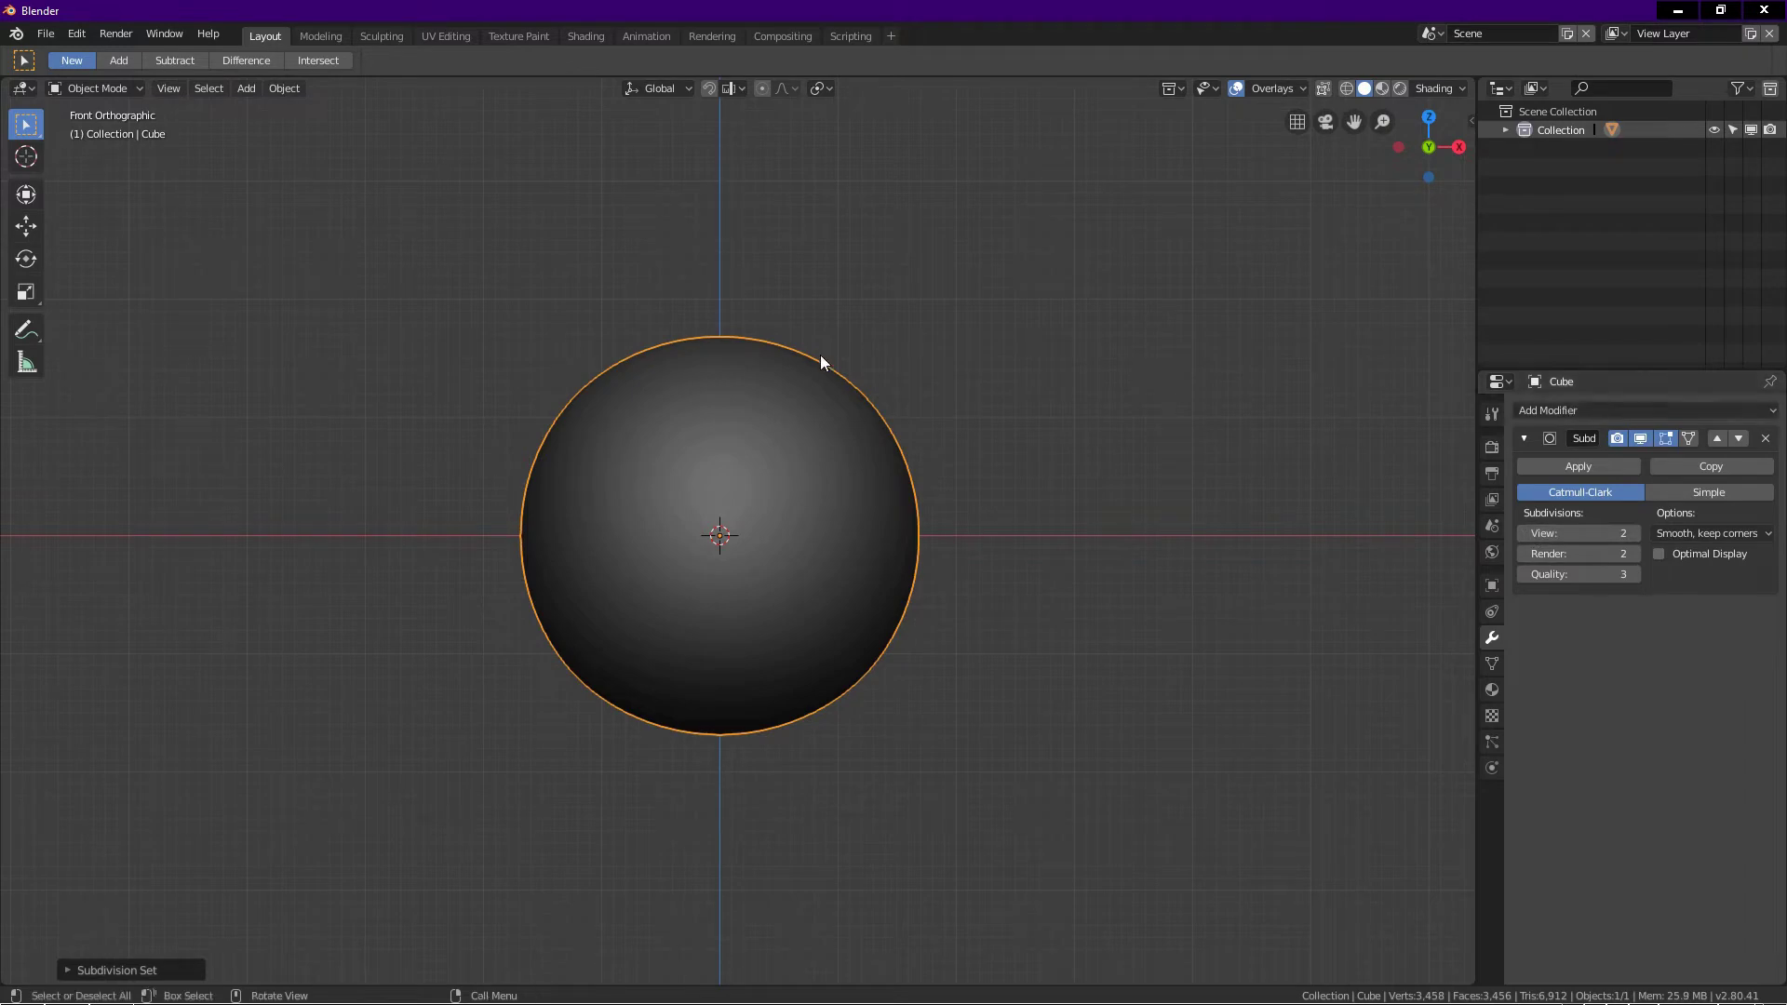
key("Tab")
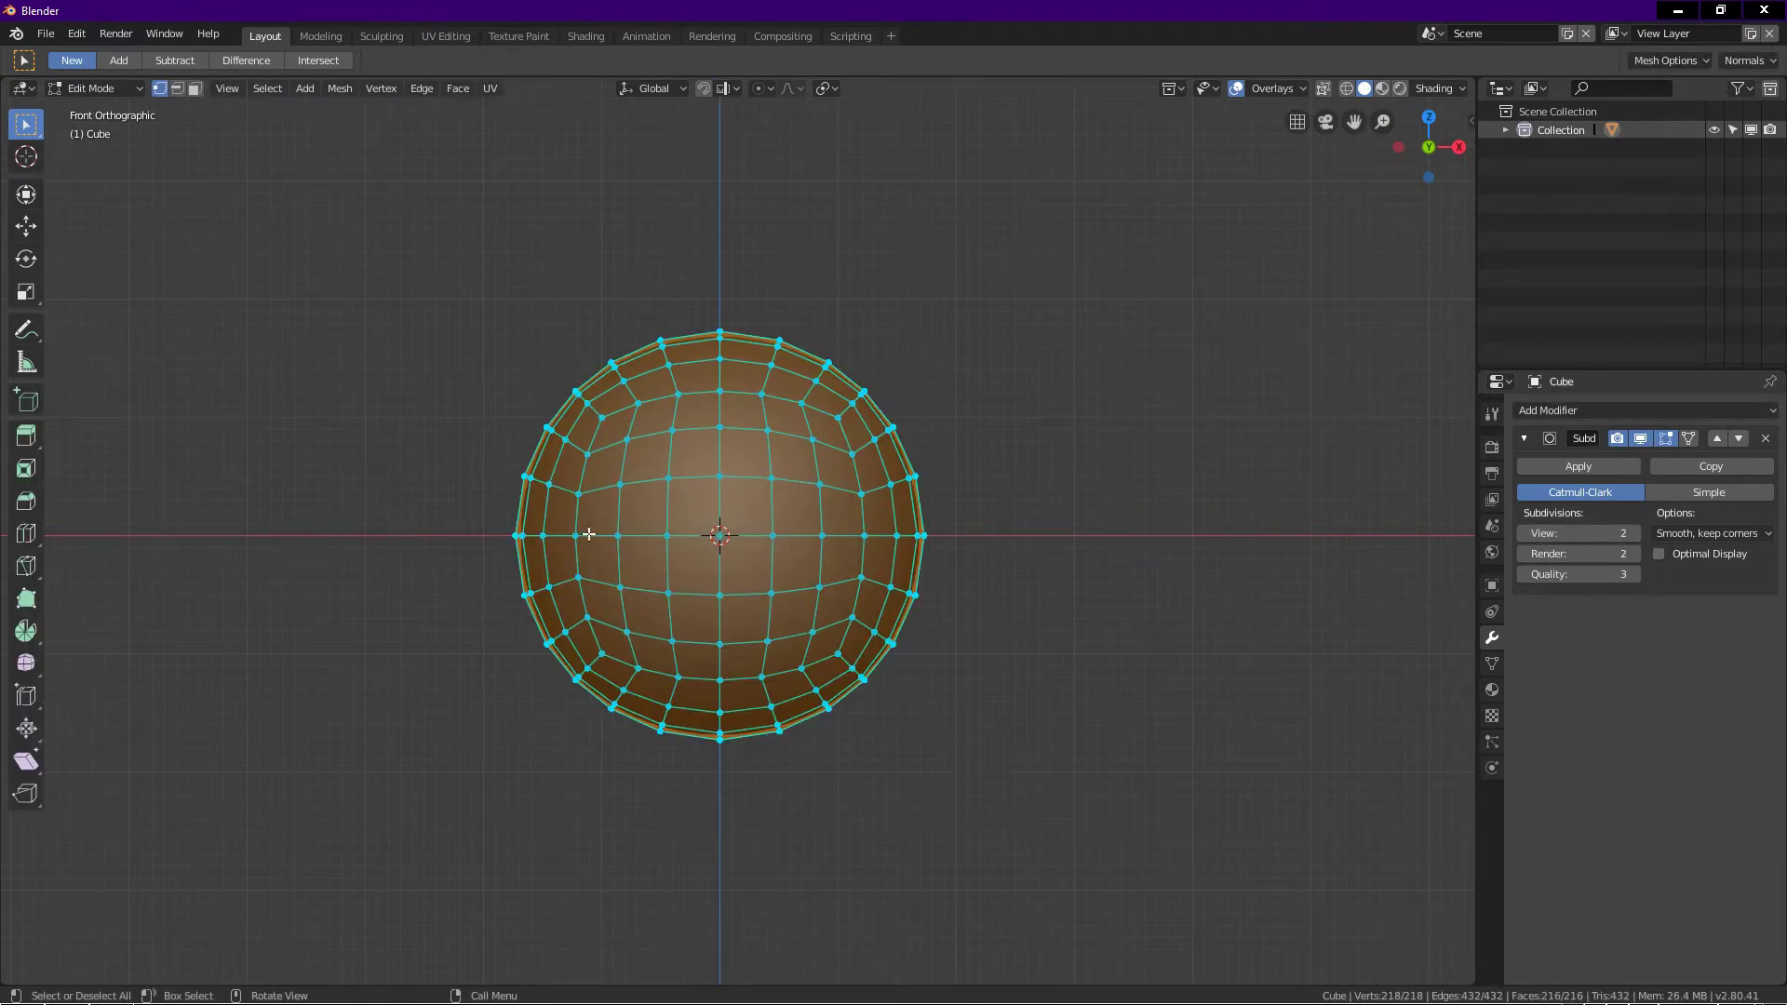
key("Tab")
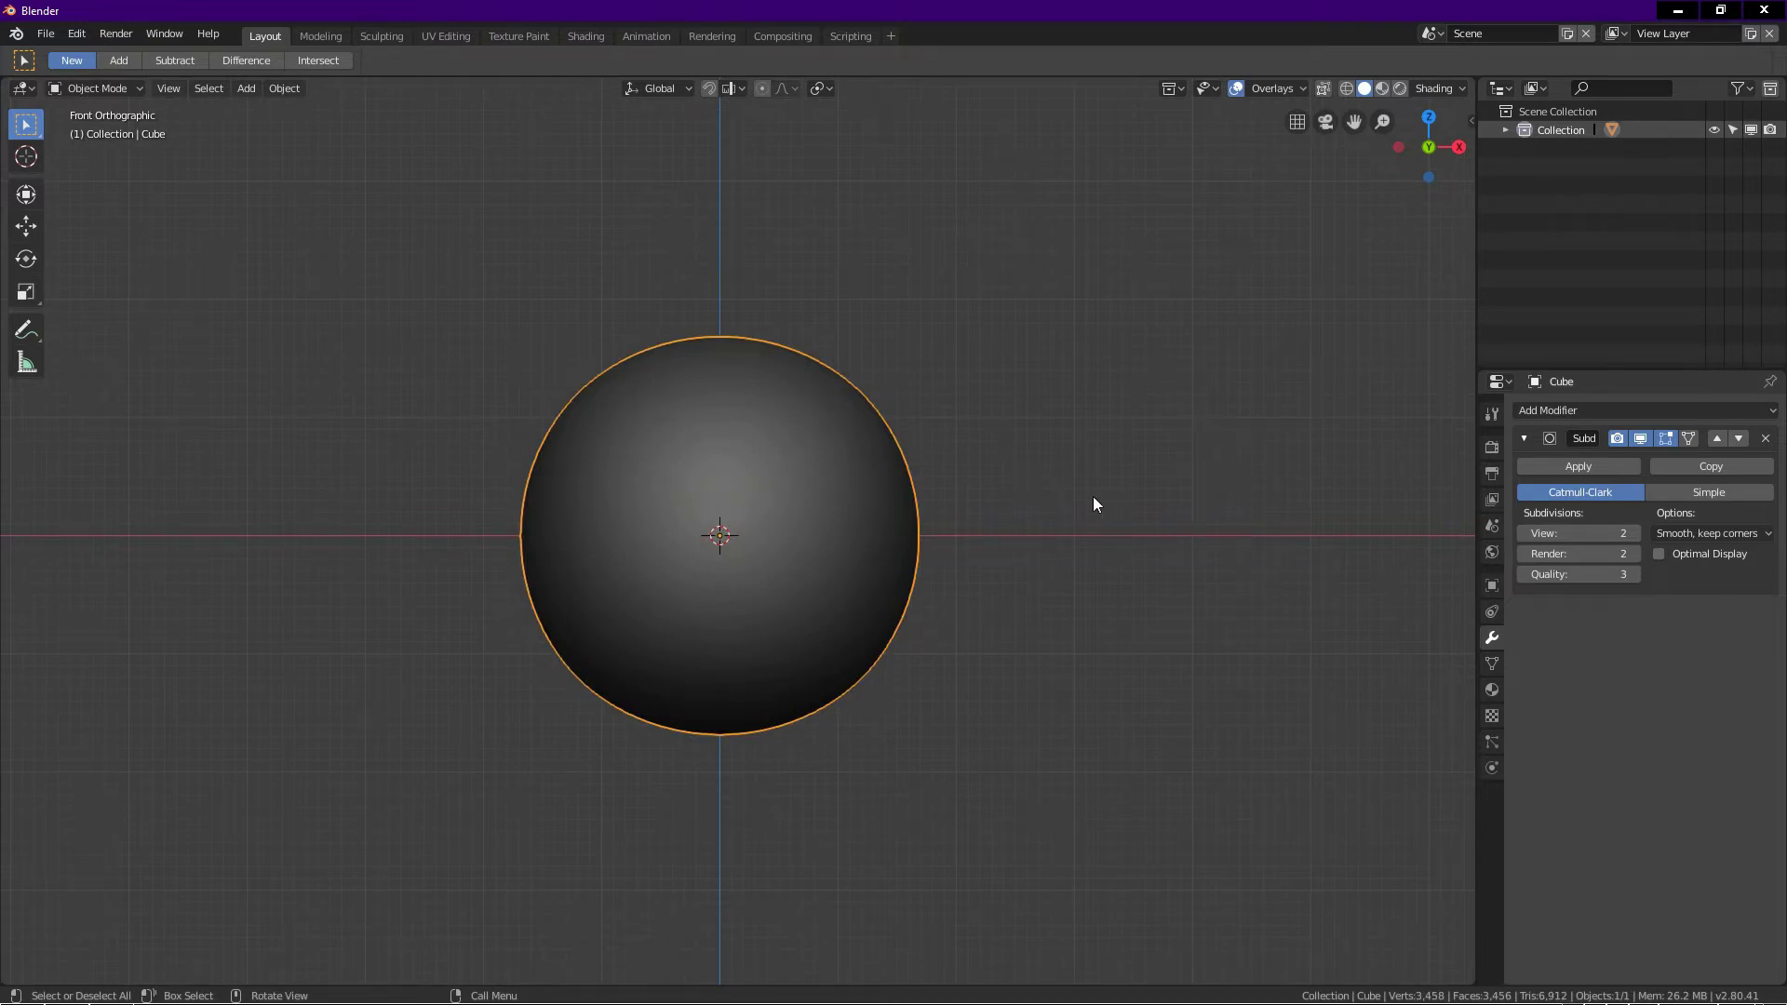
Switch the viewport's MatCap lighting to the striped check_reflection.exr to inspect the cube-based sphere
scroll(1031, 489, "up", 1)
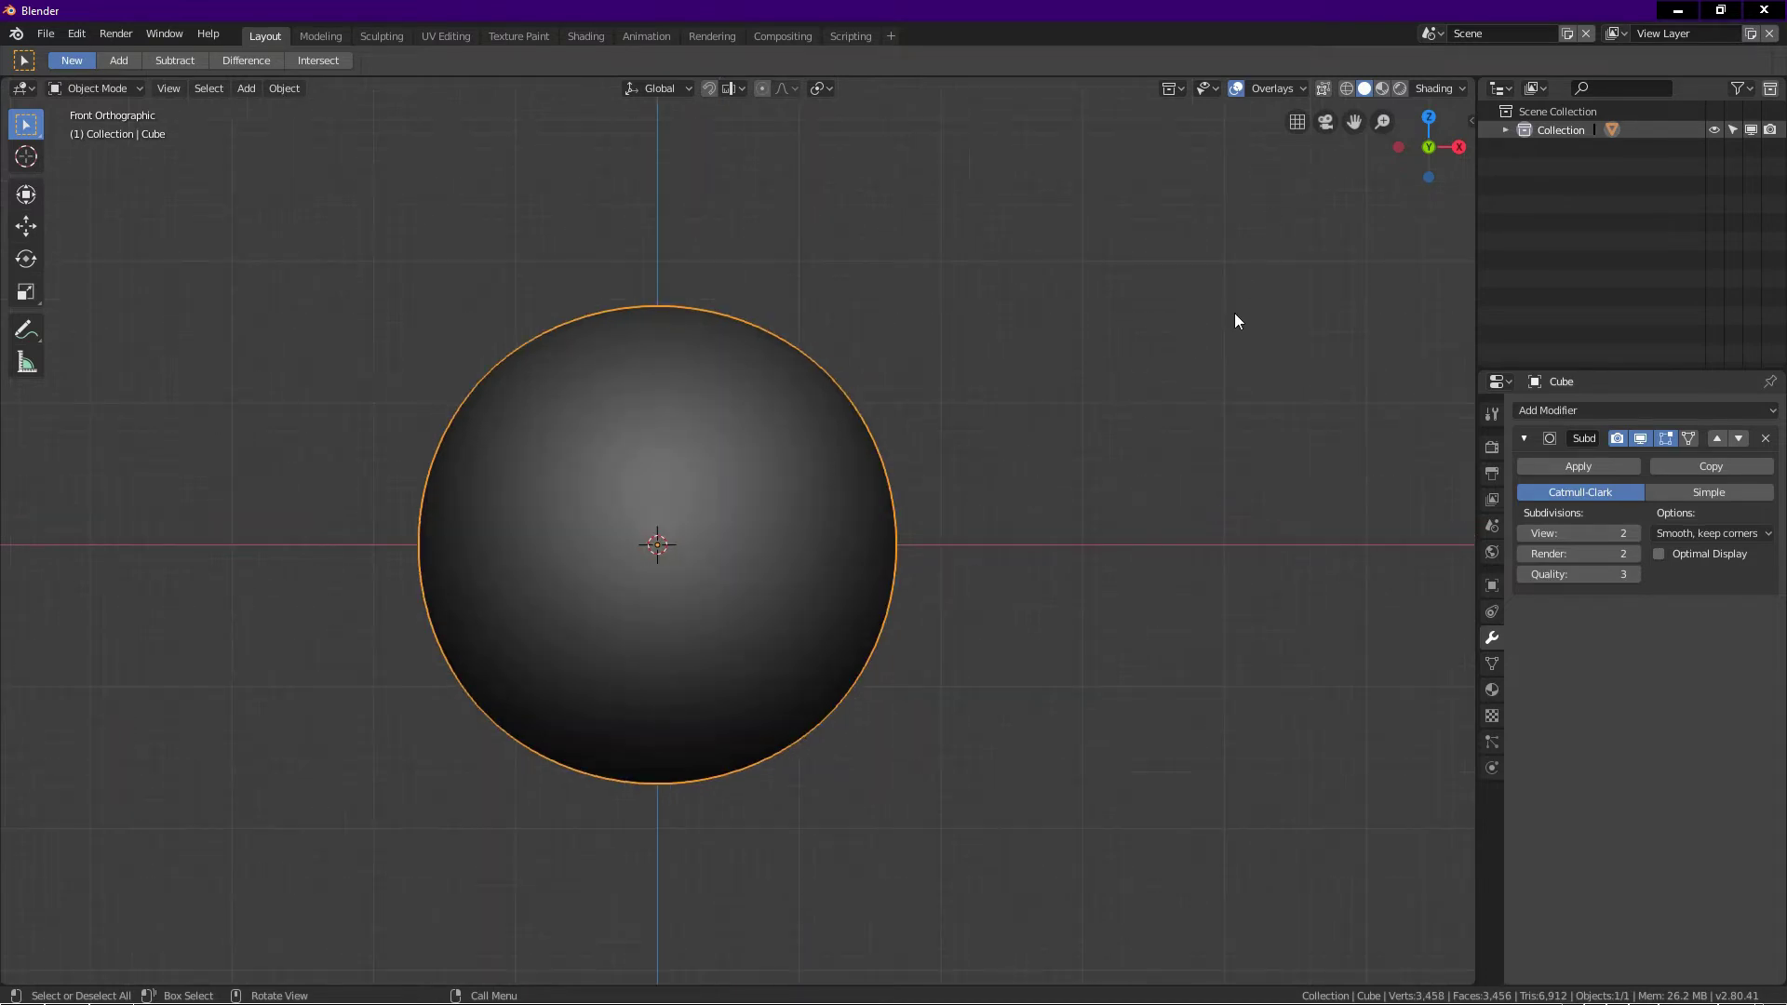
left_click(1438, 87)
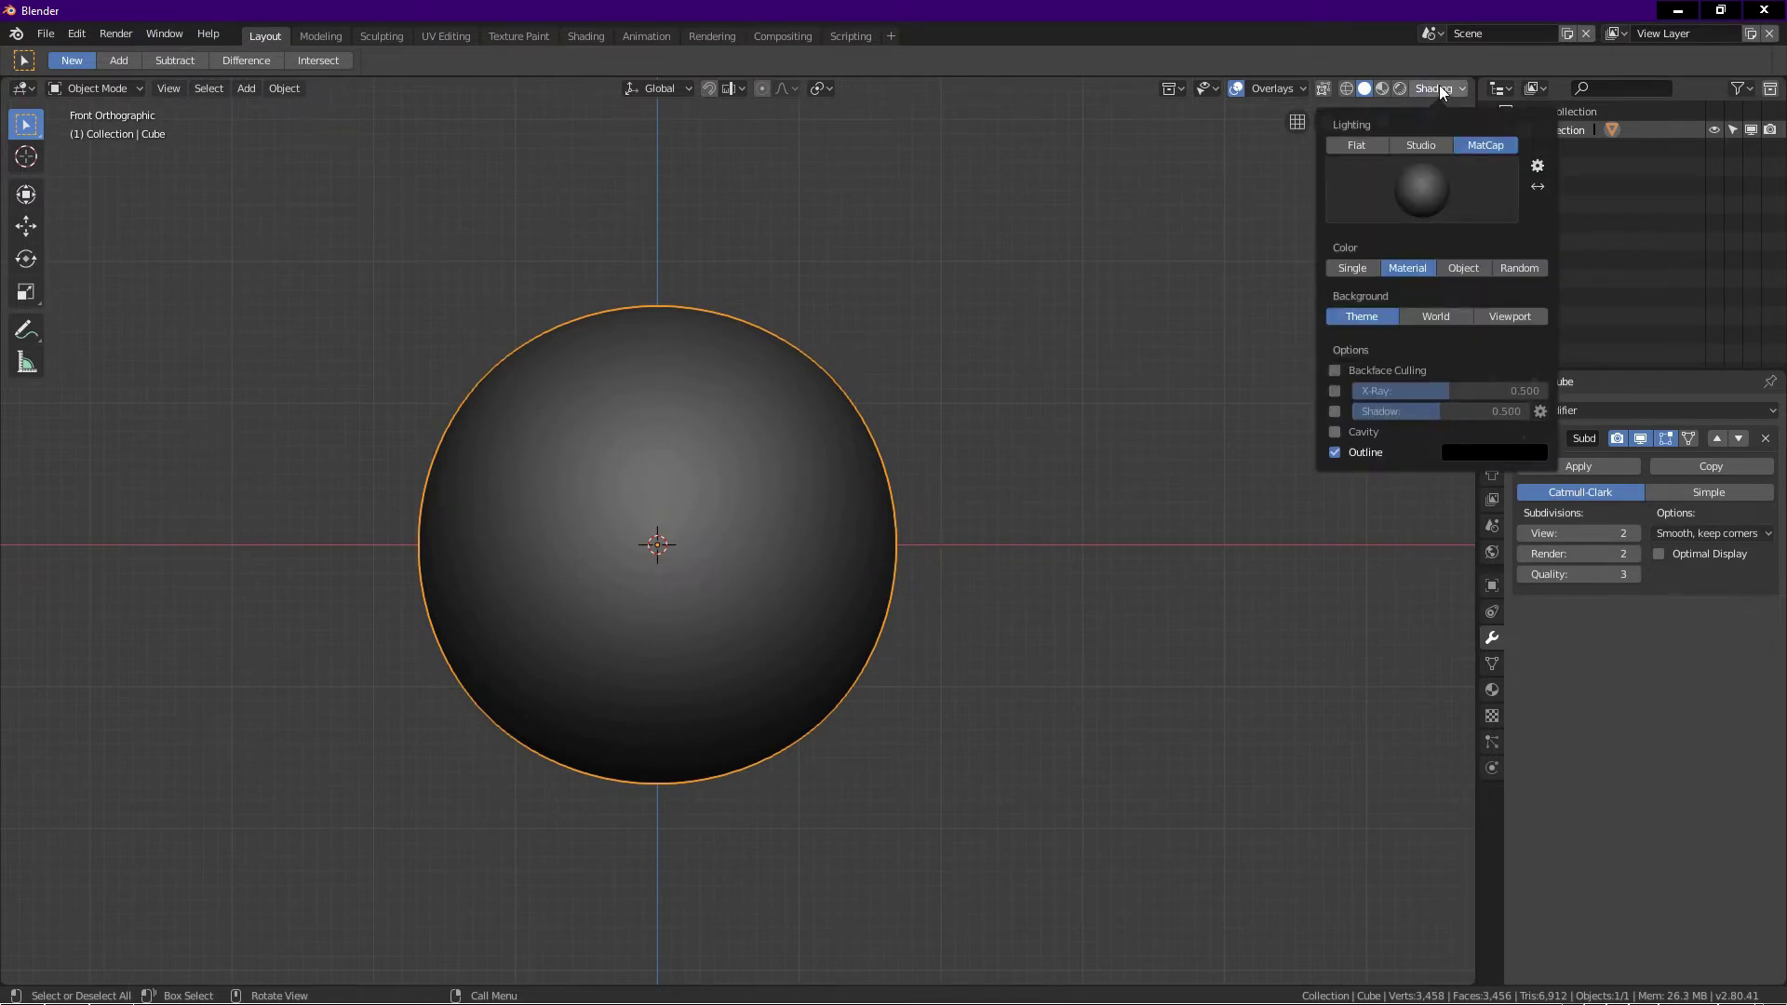
left_click(1477, 177)
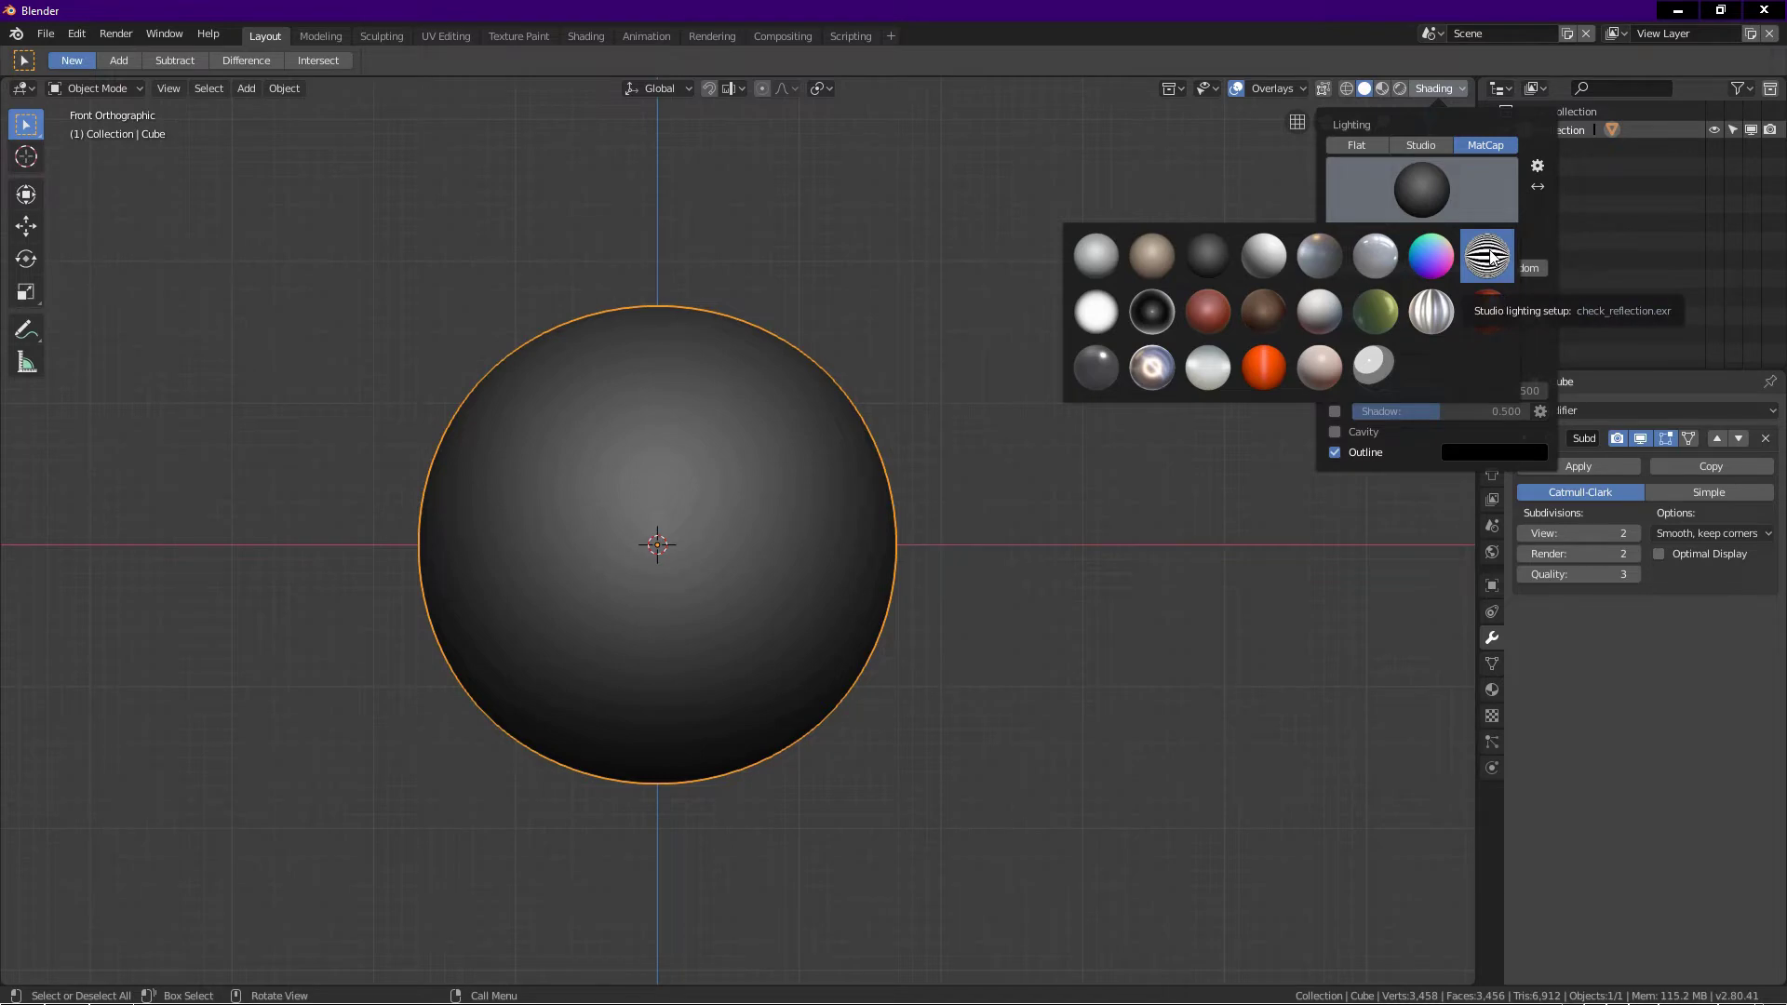
left_click(1489, 257)
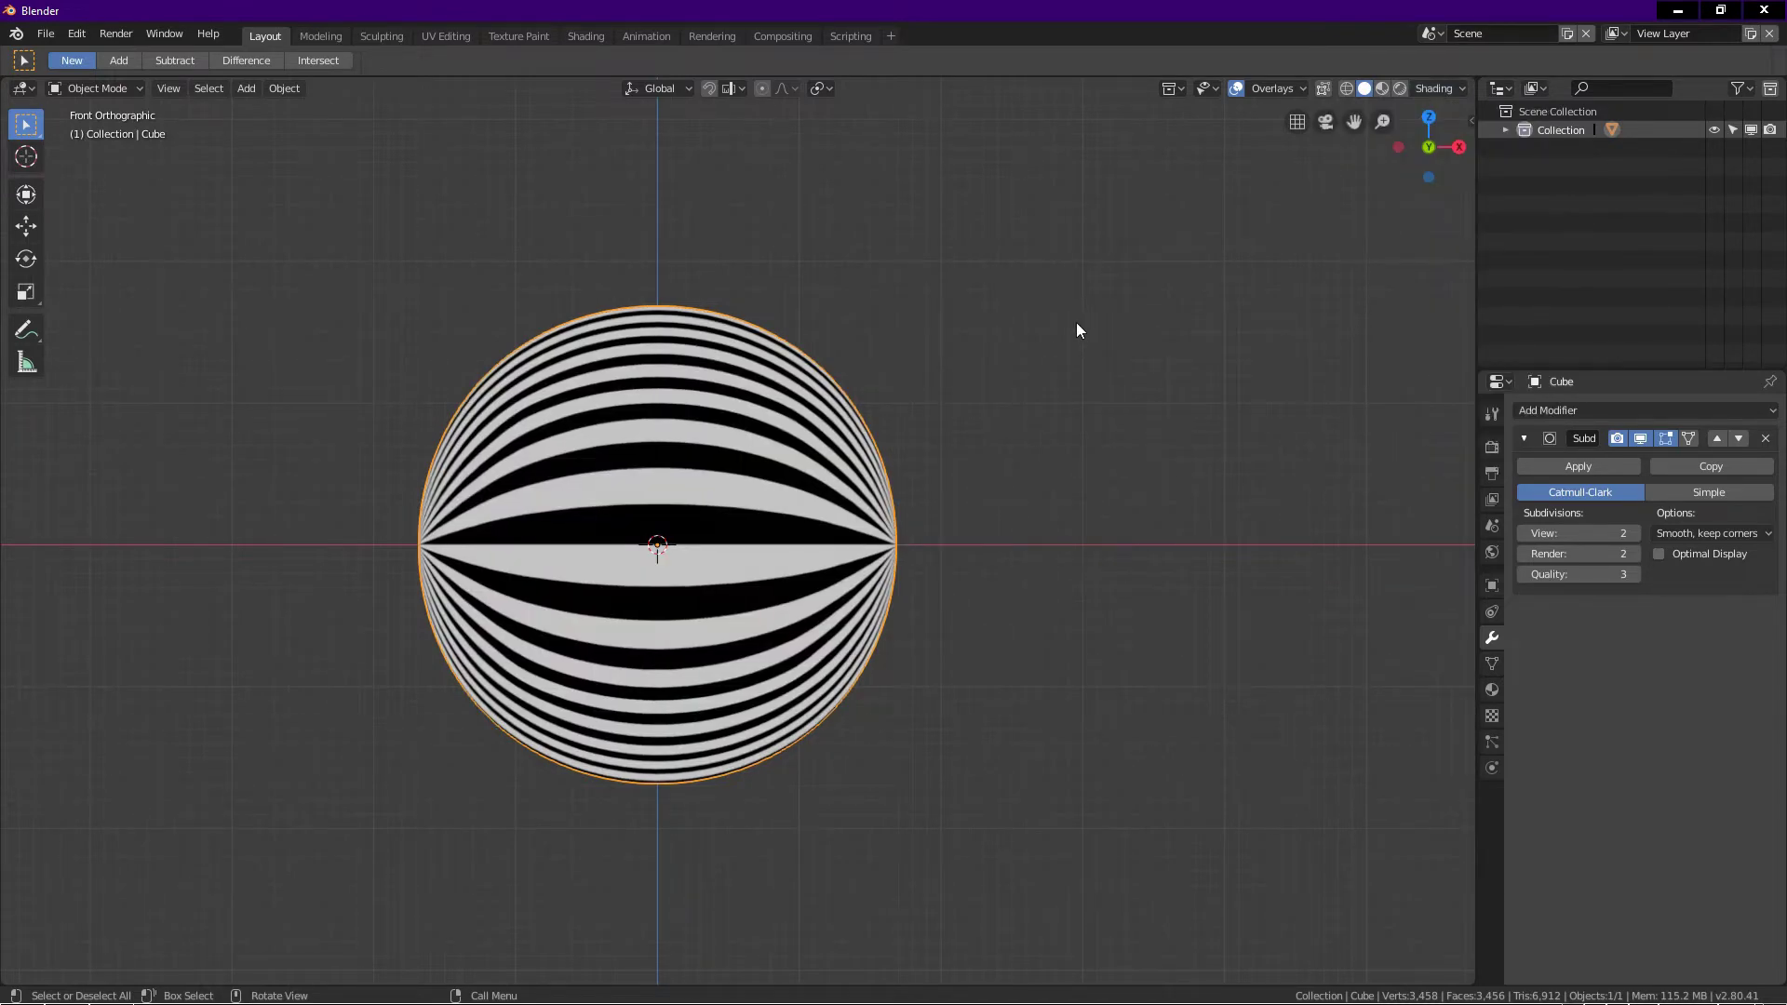
Examine the striped reflections all the way around the cube-based sphere, ending in the front view
key("KP_8")
key("KP_8")
key("KP_8")
key("KP_8")
key("KP_8")
key("KP_8")
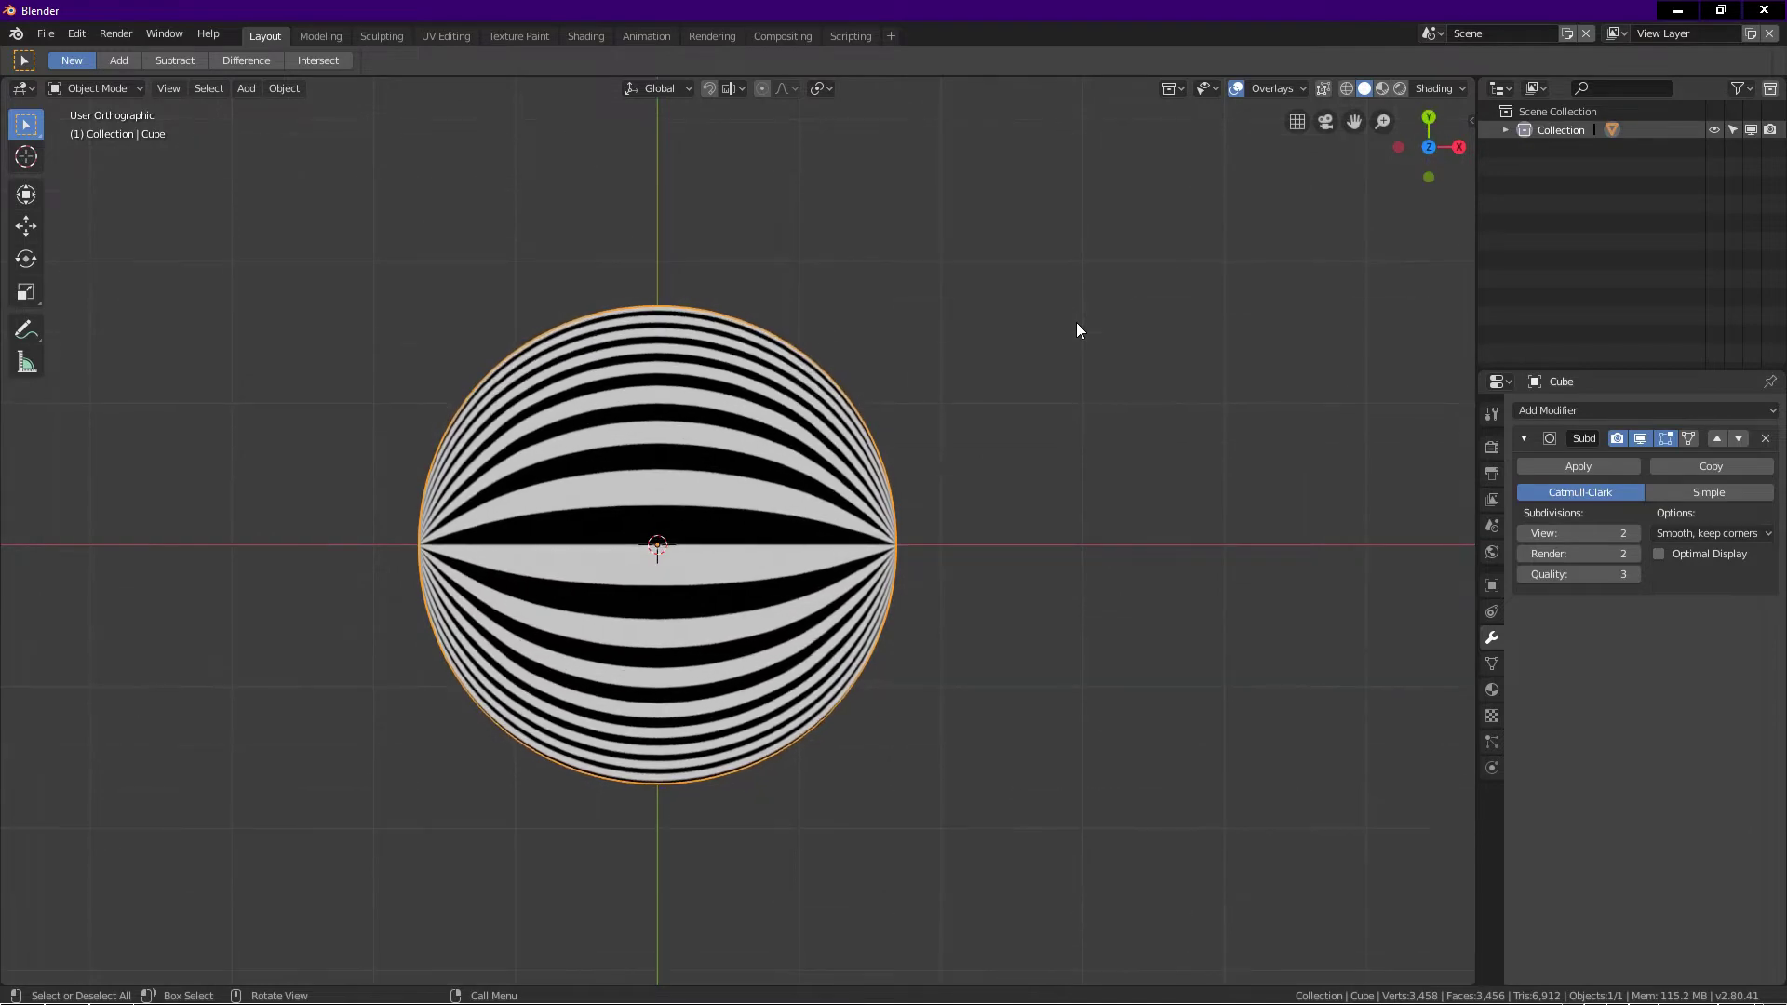
key("KP_8")
key("KP_8")
key("KP_8")
key("KP_8")
key("KP_8")
key("KP_8")
key("KP_8")
key("KP_8")
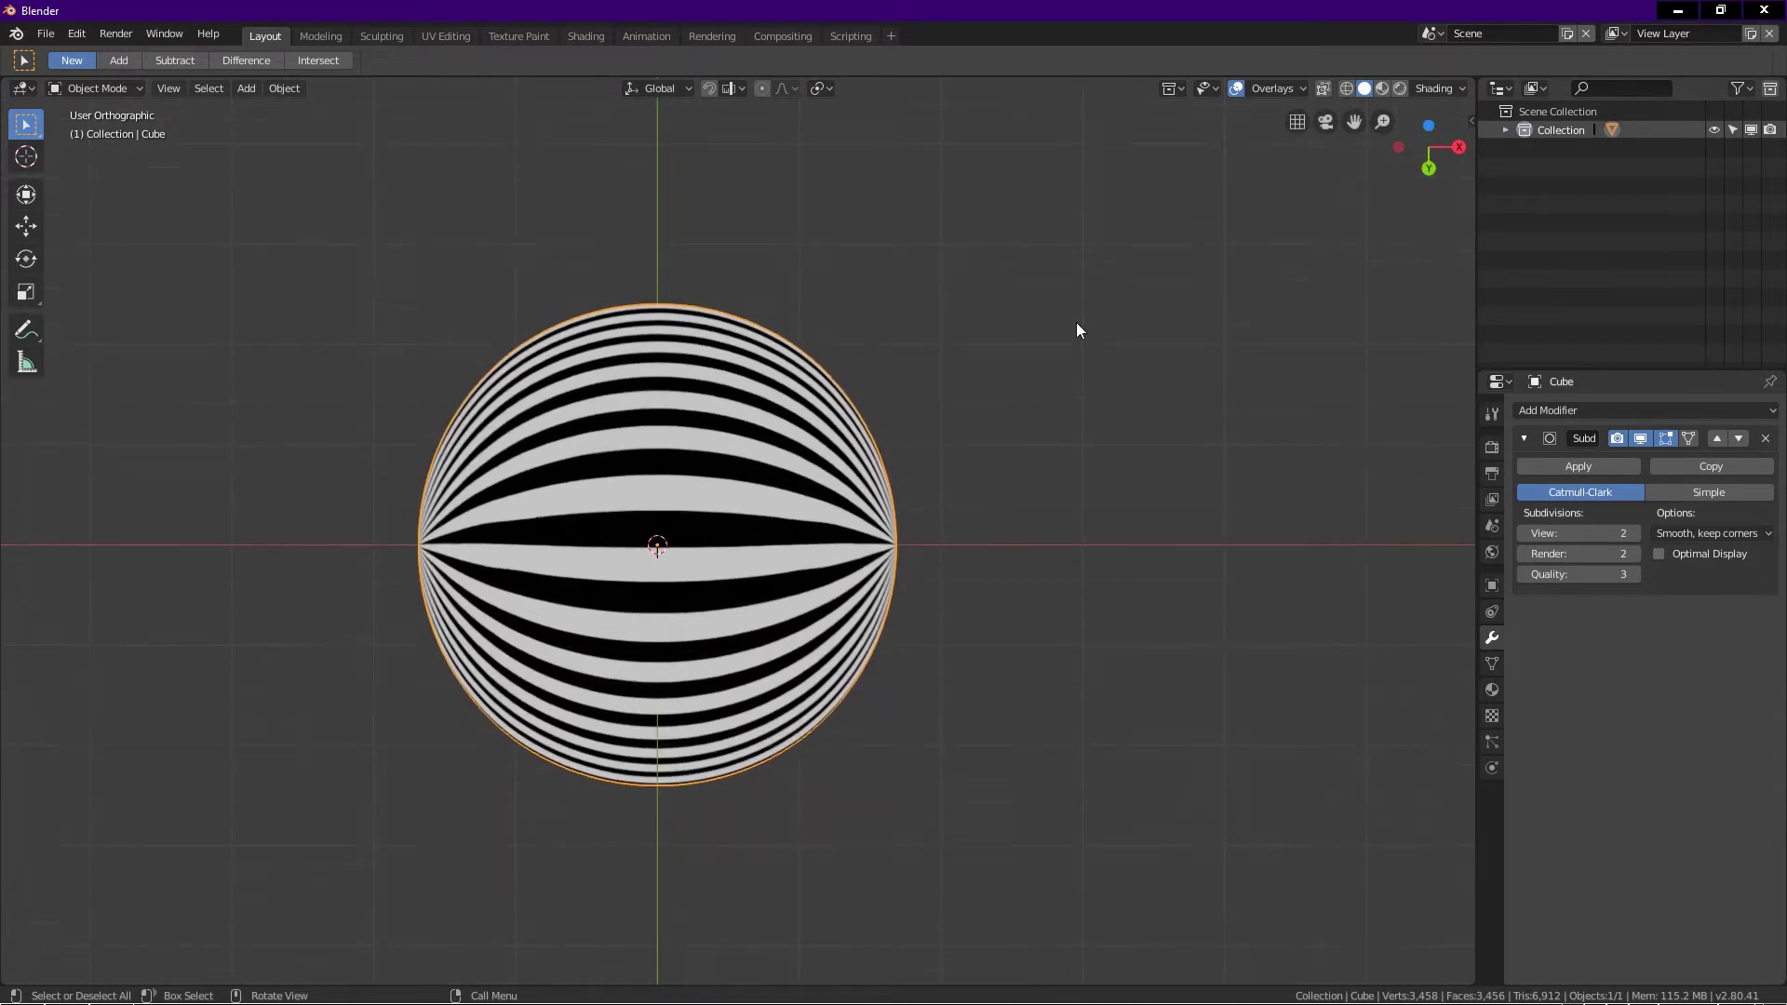
key("KP_8")
key("KP_8")
key("KP_8")
key("KP_8")
key("KP_8")
key("KP_8")
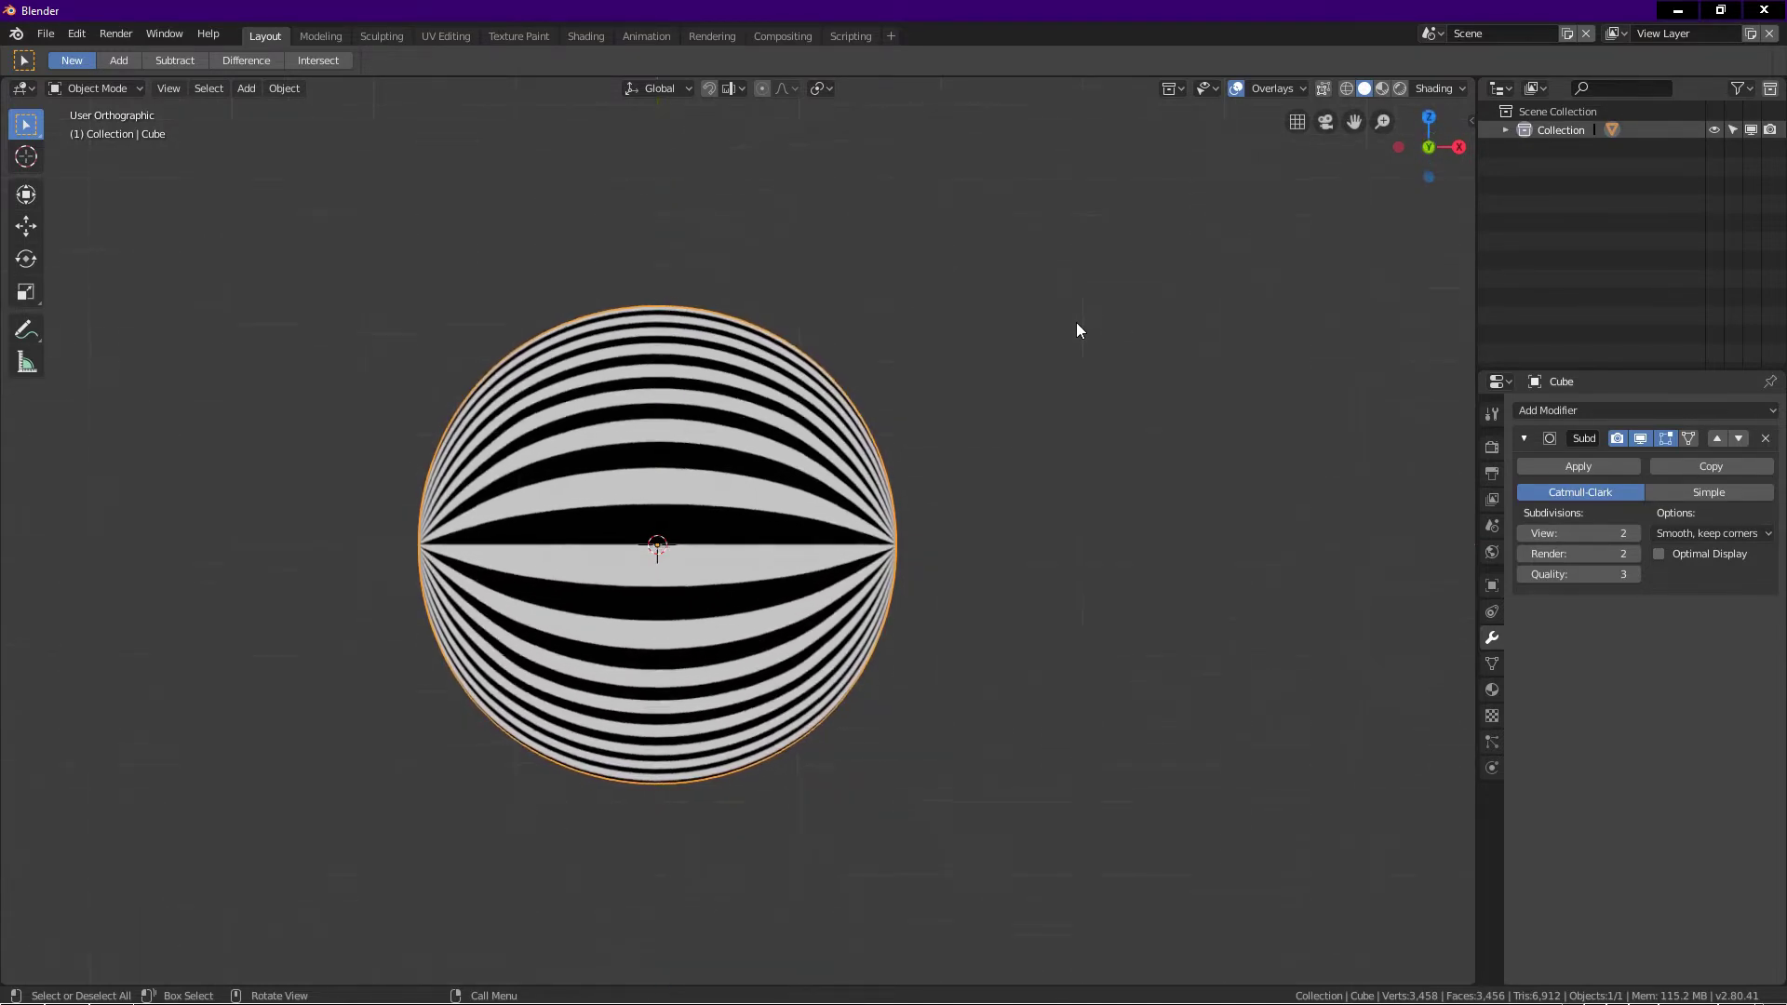
key("KP_8")
key("KP_8")
key("KP_8")
key("KP_8")
key("KP_8")
key("KP_8")
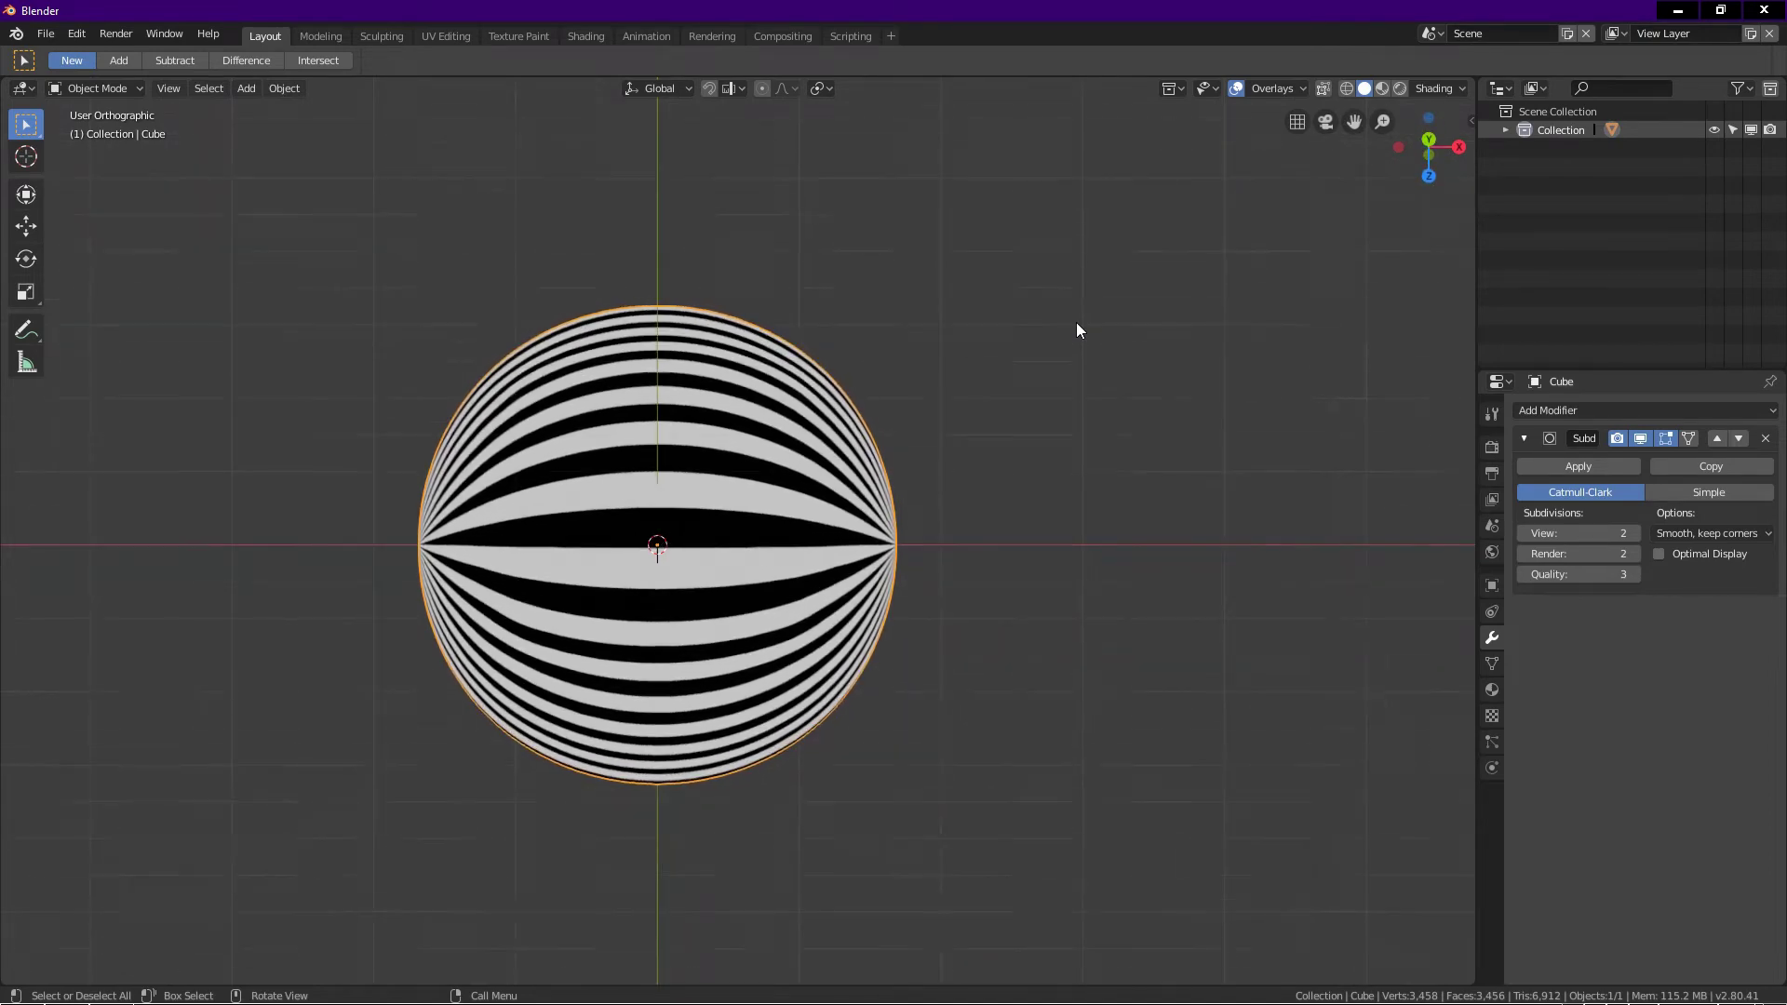
key("KP_8")
key("KP_8")
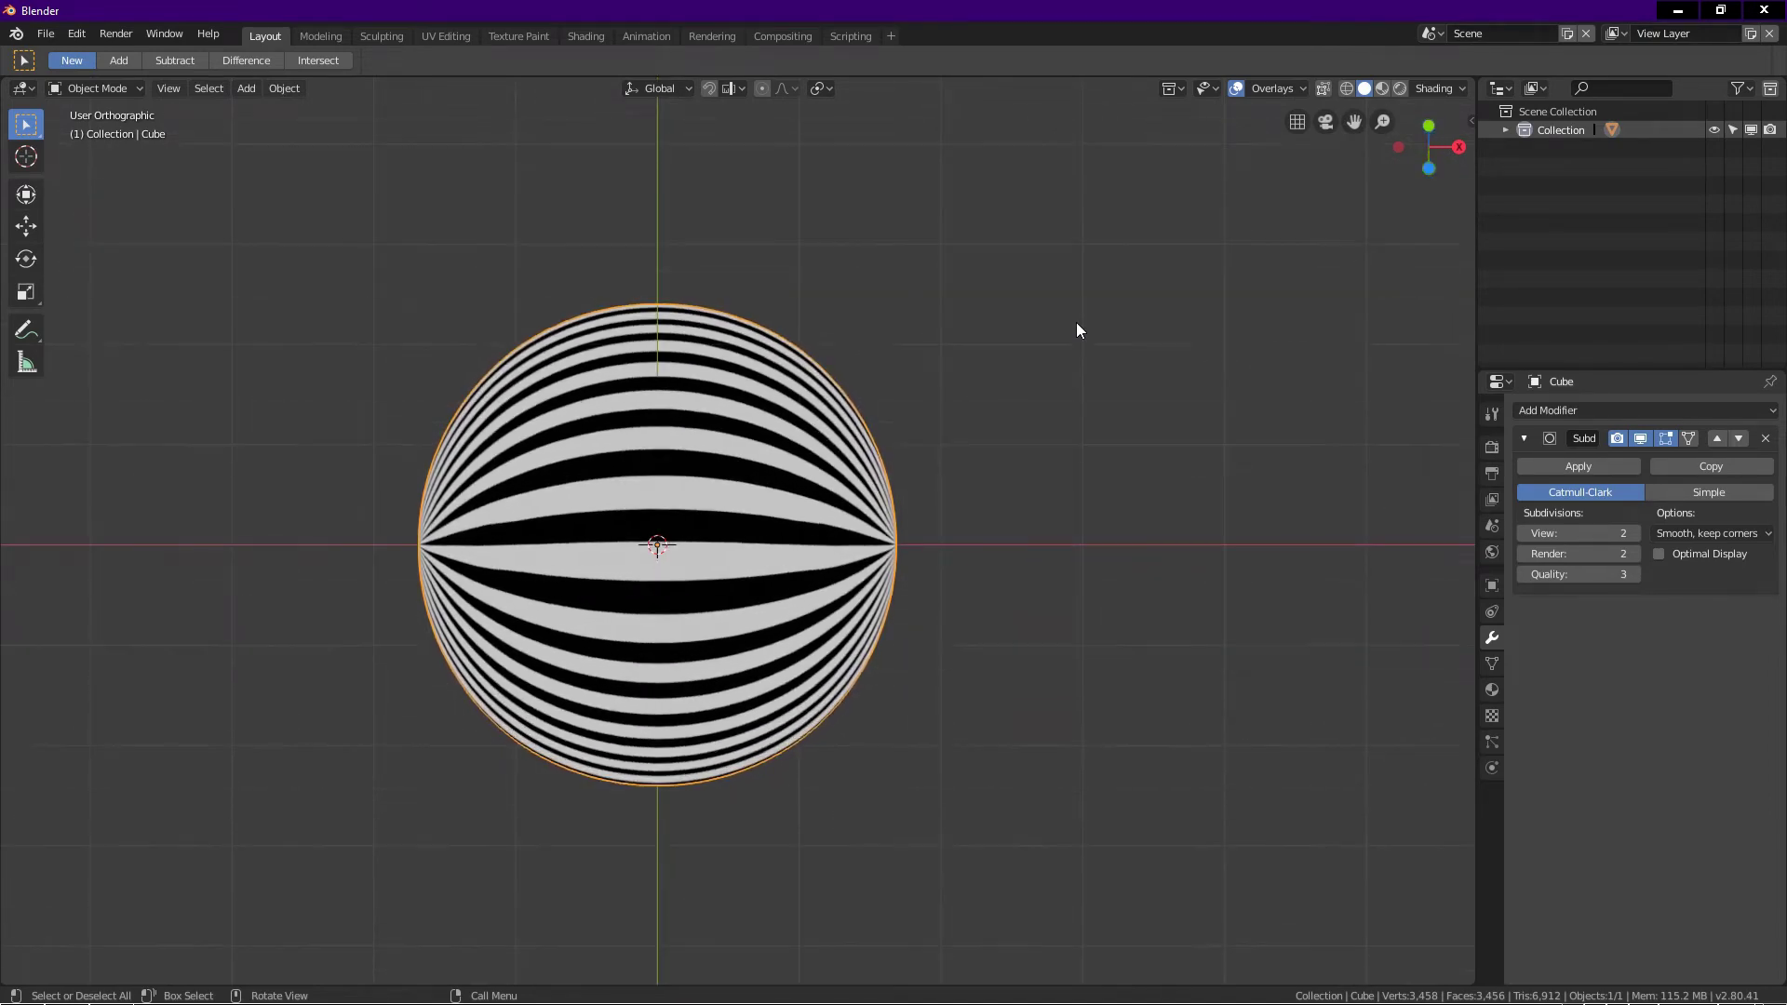
key("KP_8")
key("KP_8")
key("KP_8")
key("KP_8")
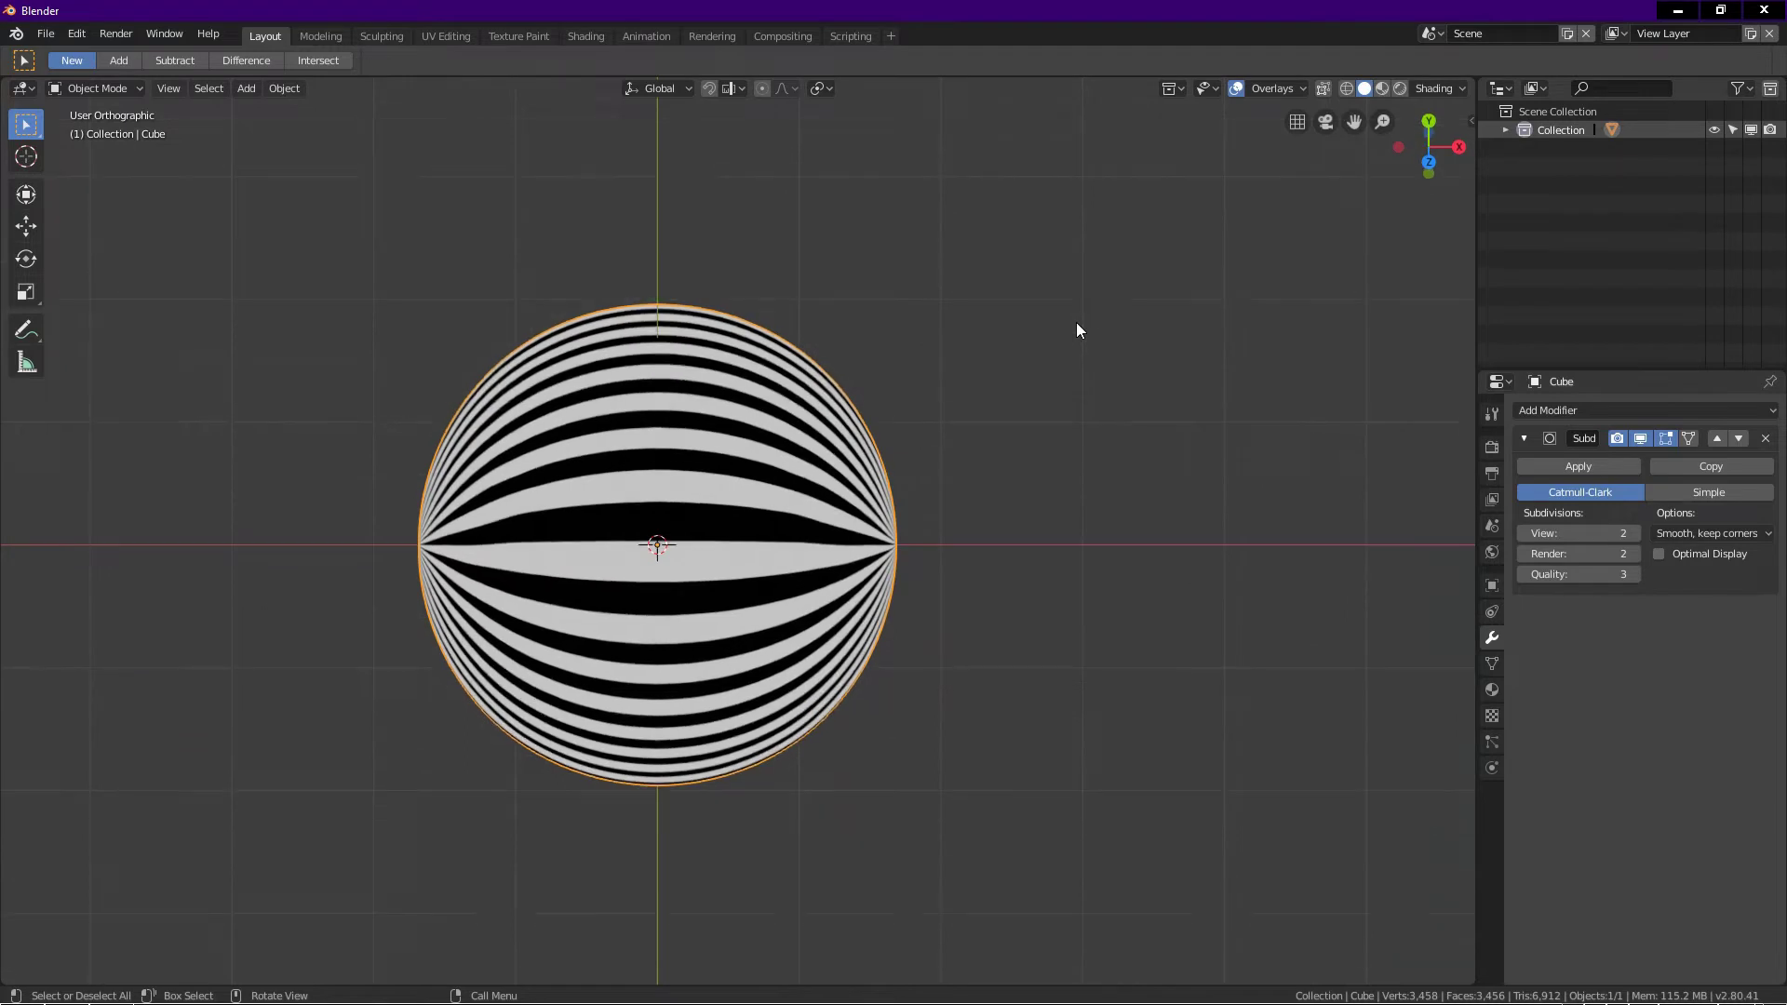
key("KP_8")
key("KP_1")
Switch the viewport MatCap to the glossy light grey one and inspect the sphere's mesh in Edit Mode
left_click(1438, 88)
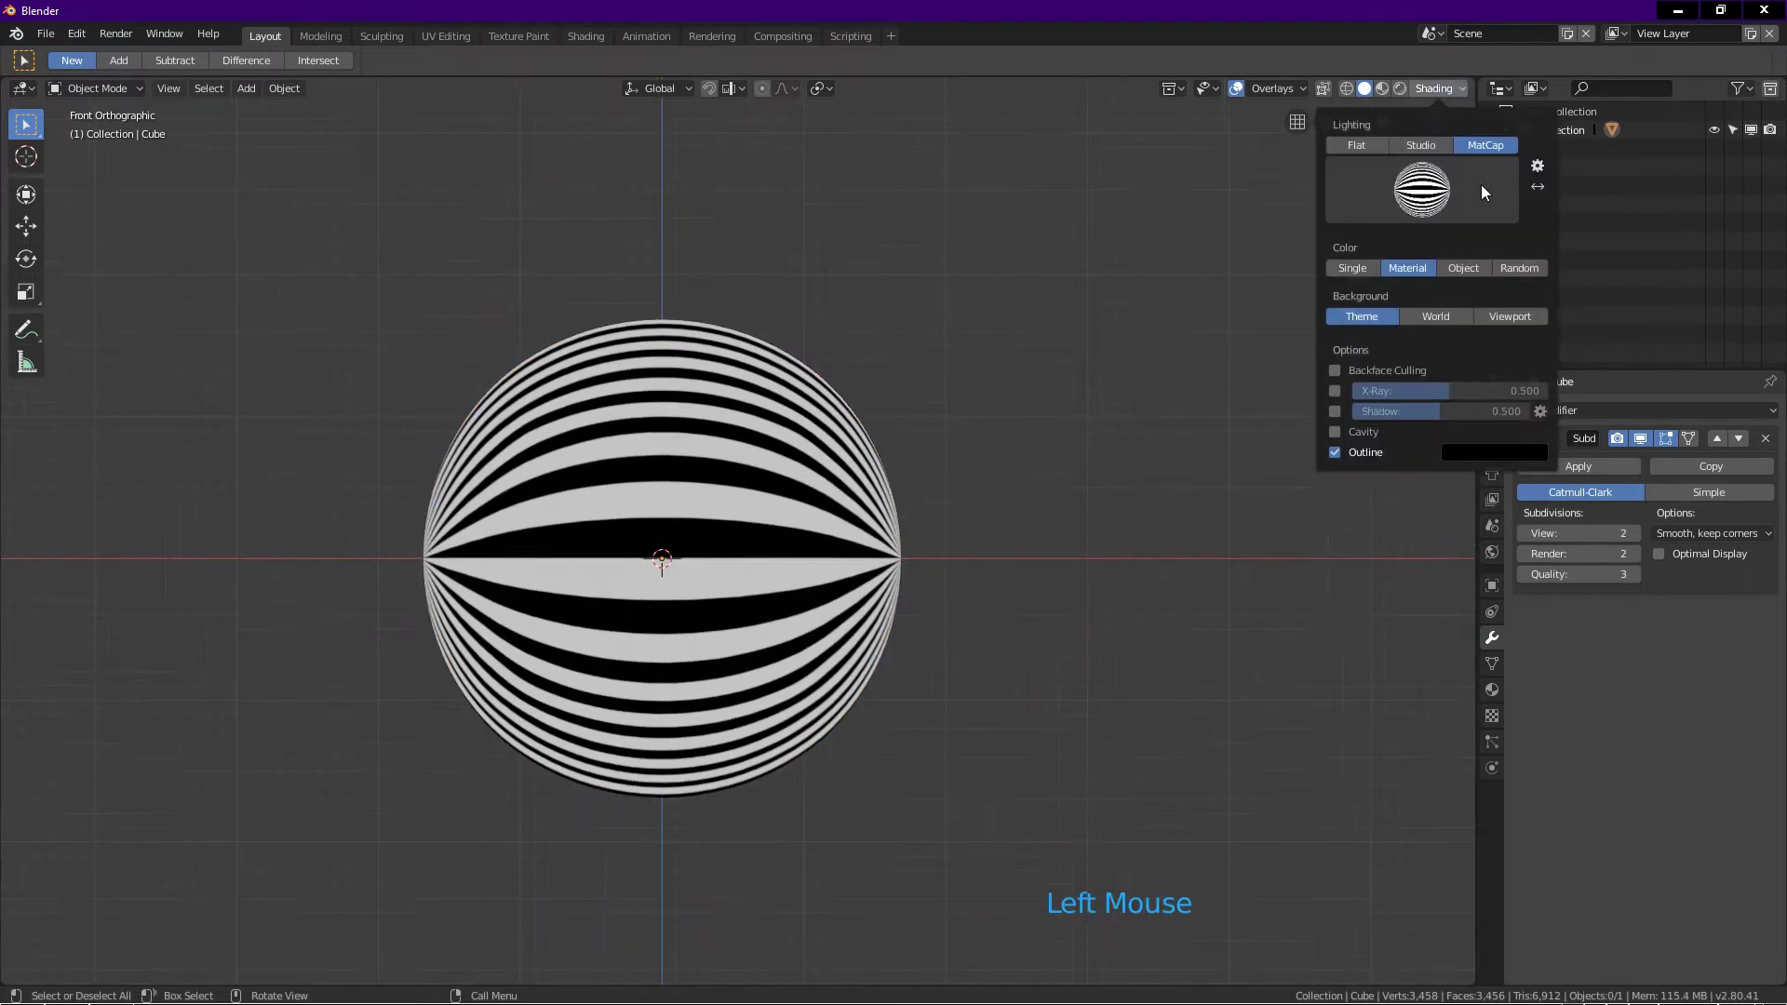
left_click(1481, 184)
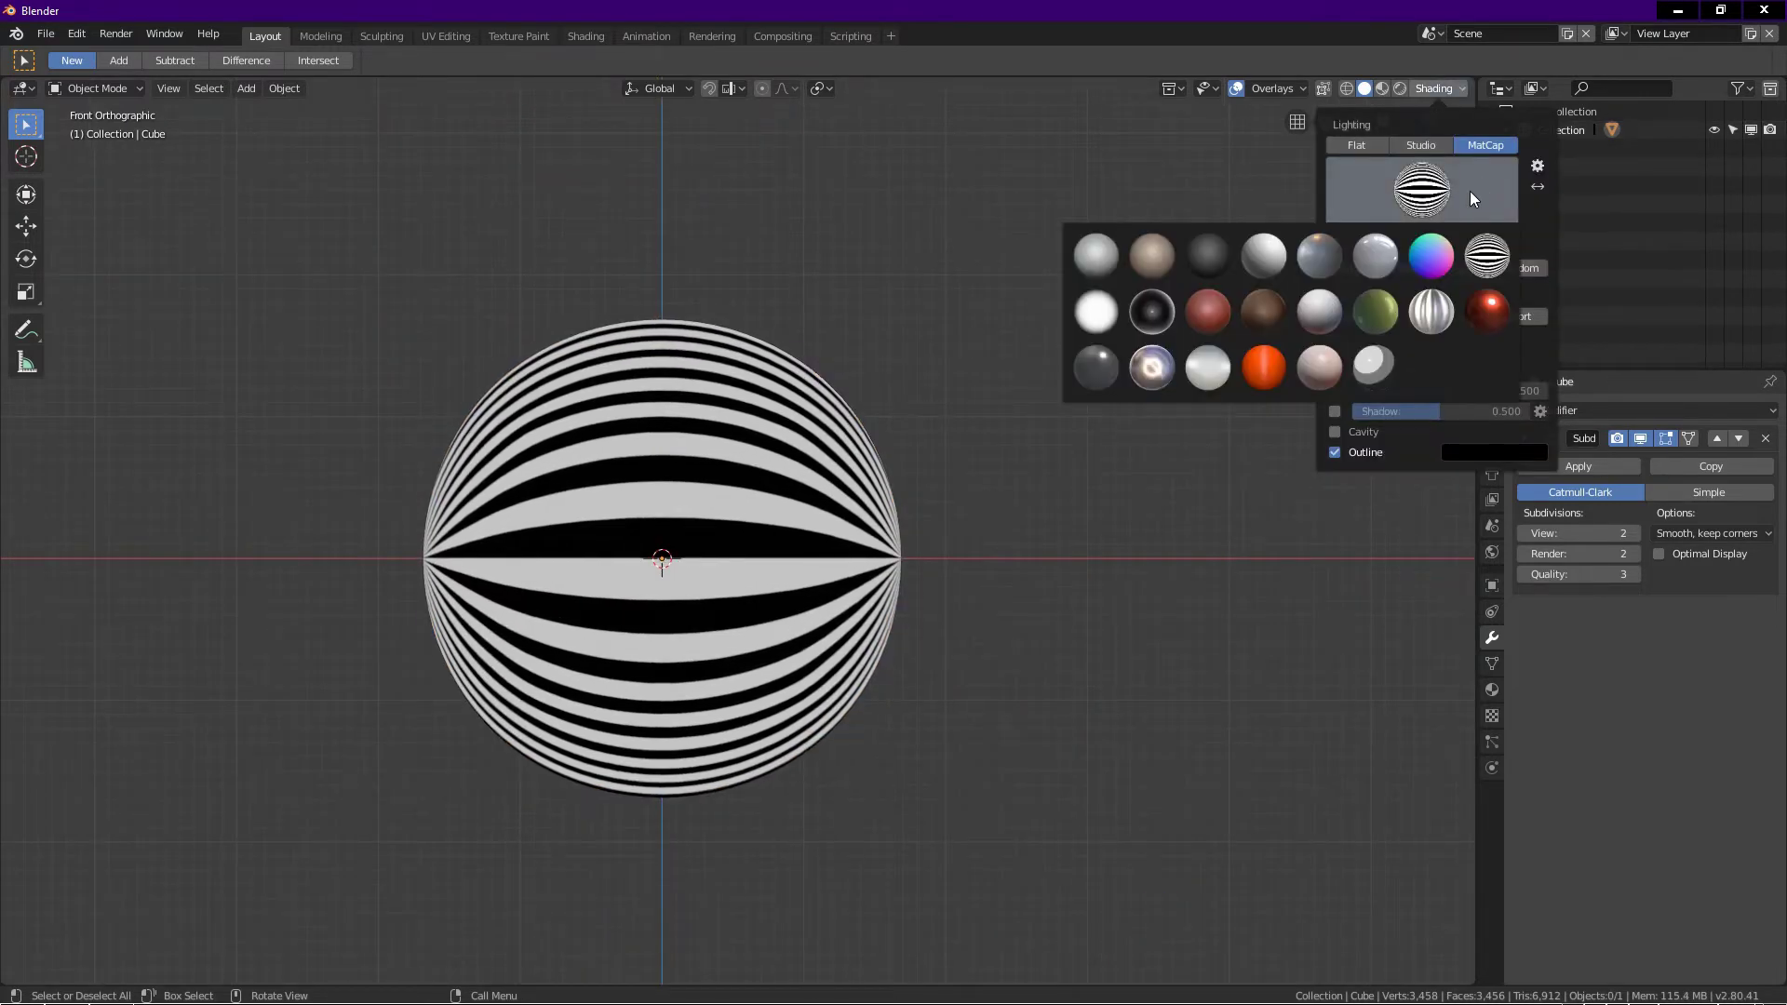
left_click(1383, 254)
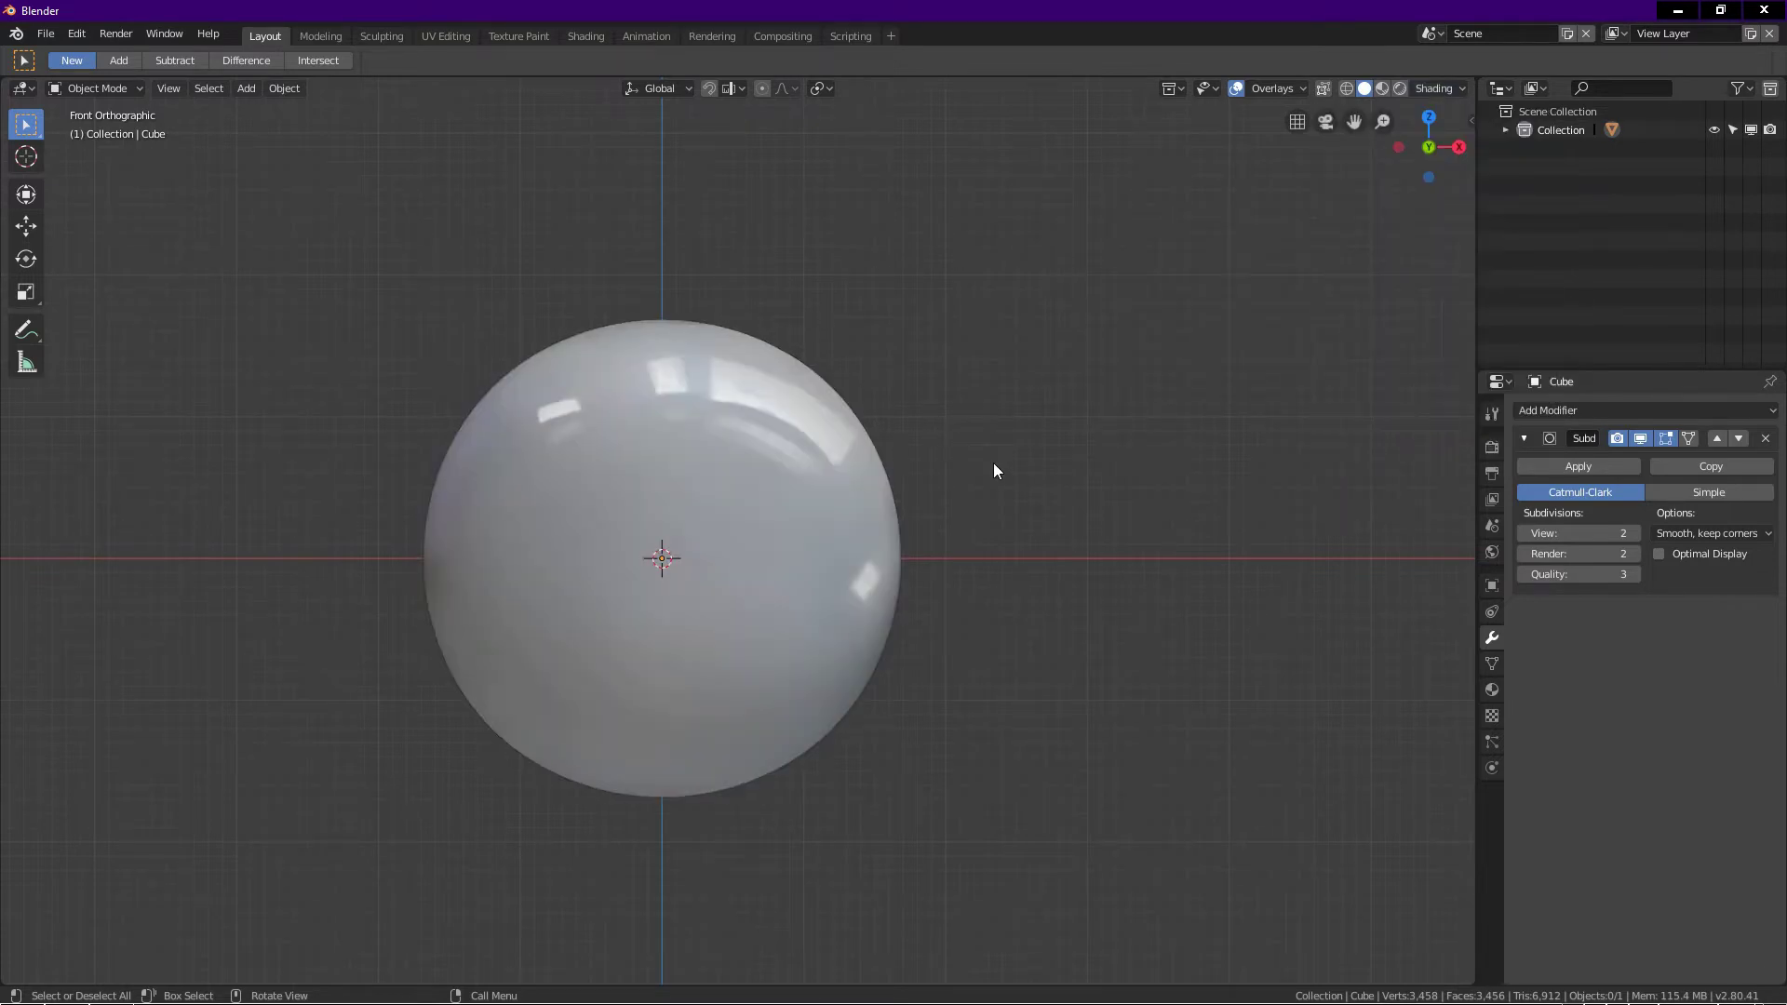
key("Tab")
middle_click_drag(902, 447, 830, 442)
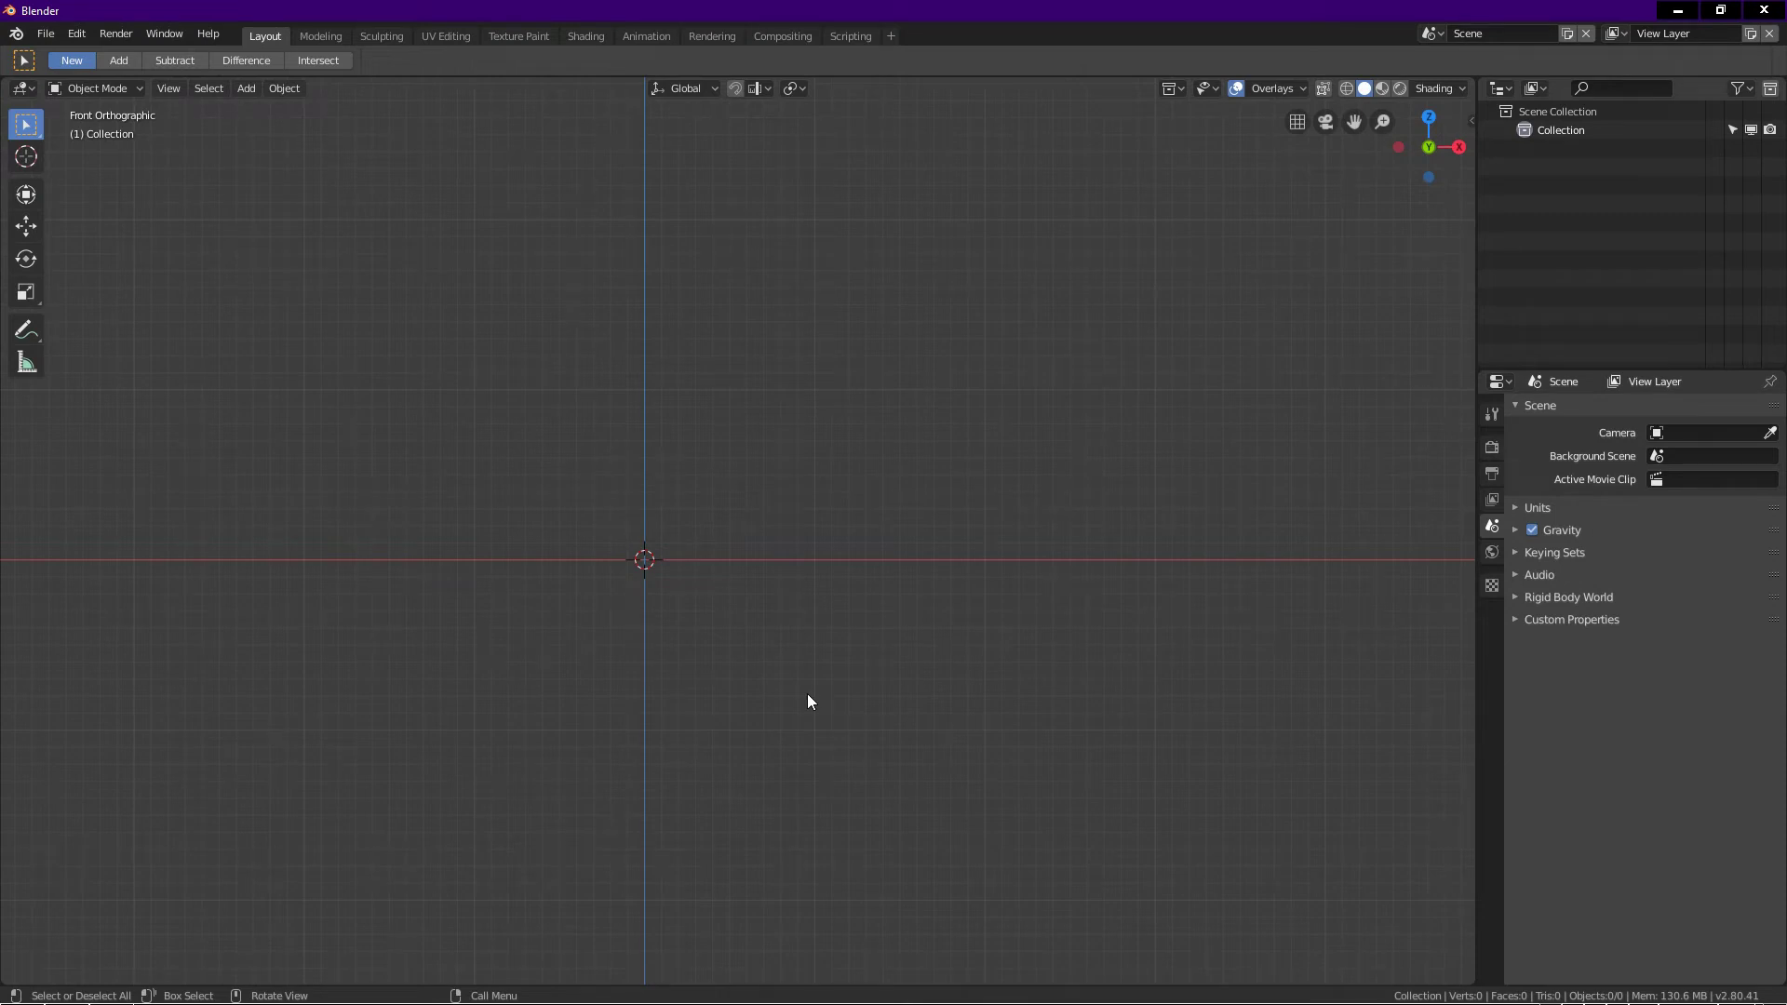
Add a new cube mesh at the origin of the empty scene
key("shift+a")
mouse_move(807, 695)
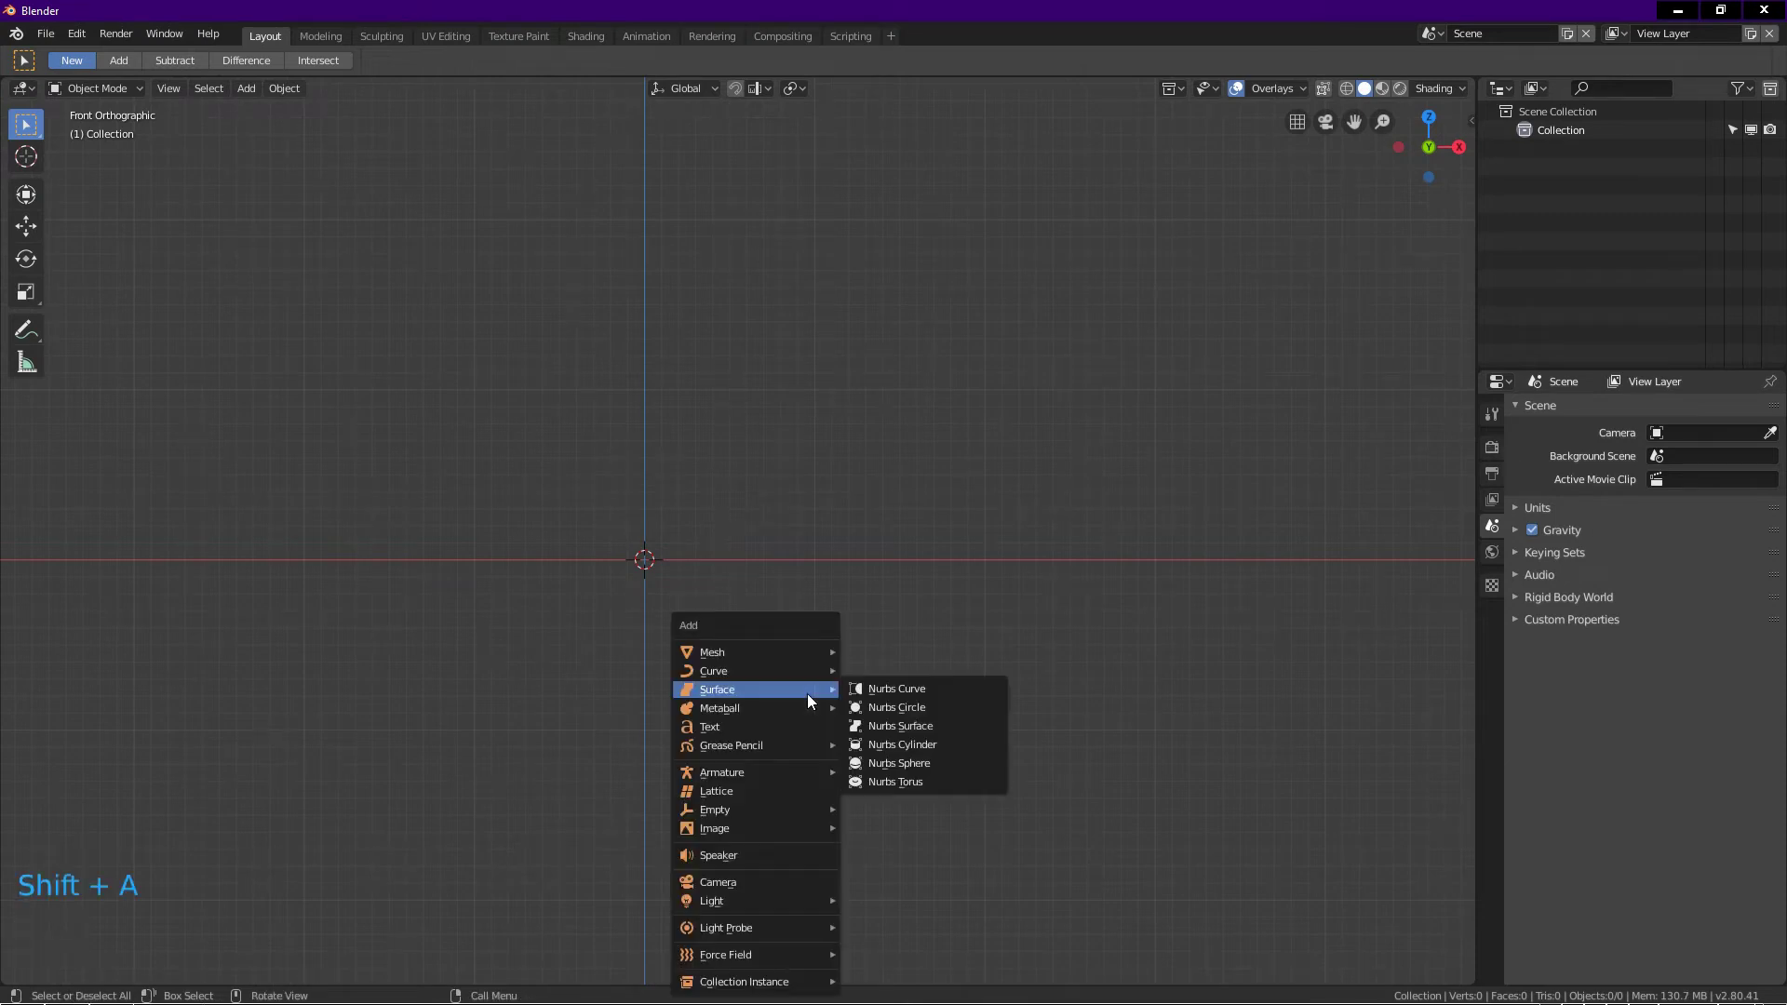
key("c")
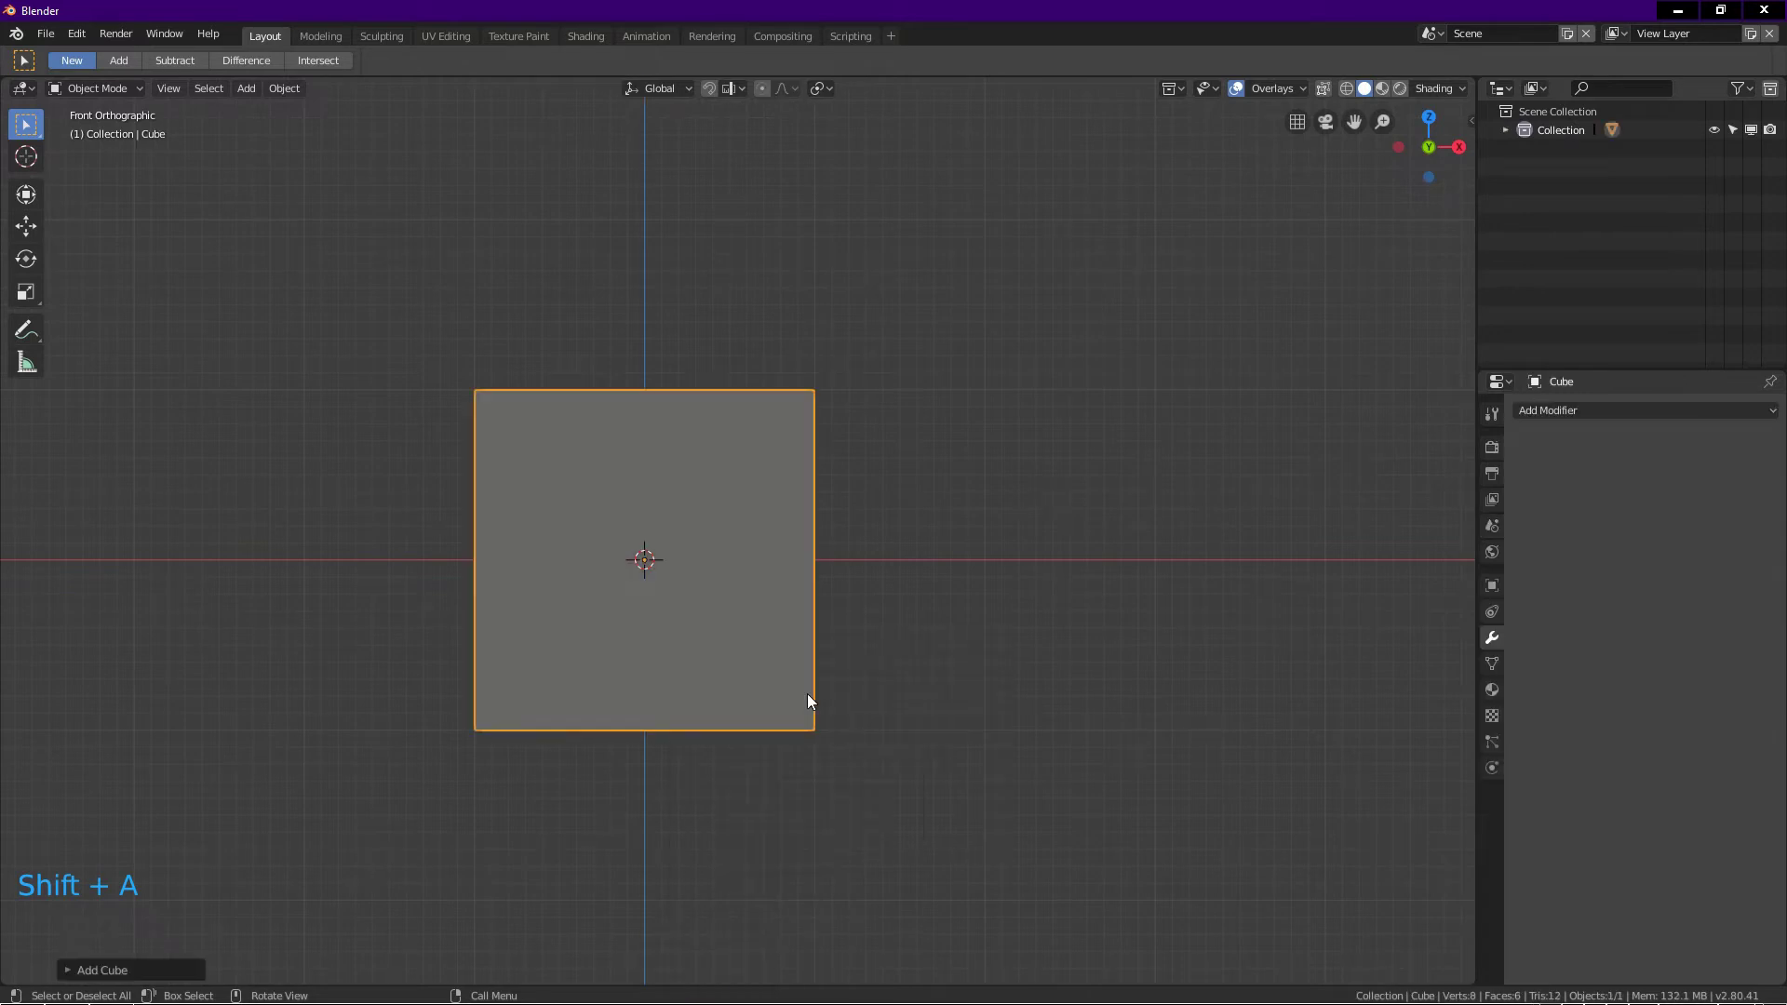
Shade the new cube smooth and apply a level 4 Catmull-Clark subdivision modifier to it
right_click(919, 576)
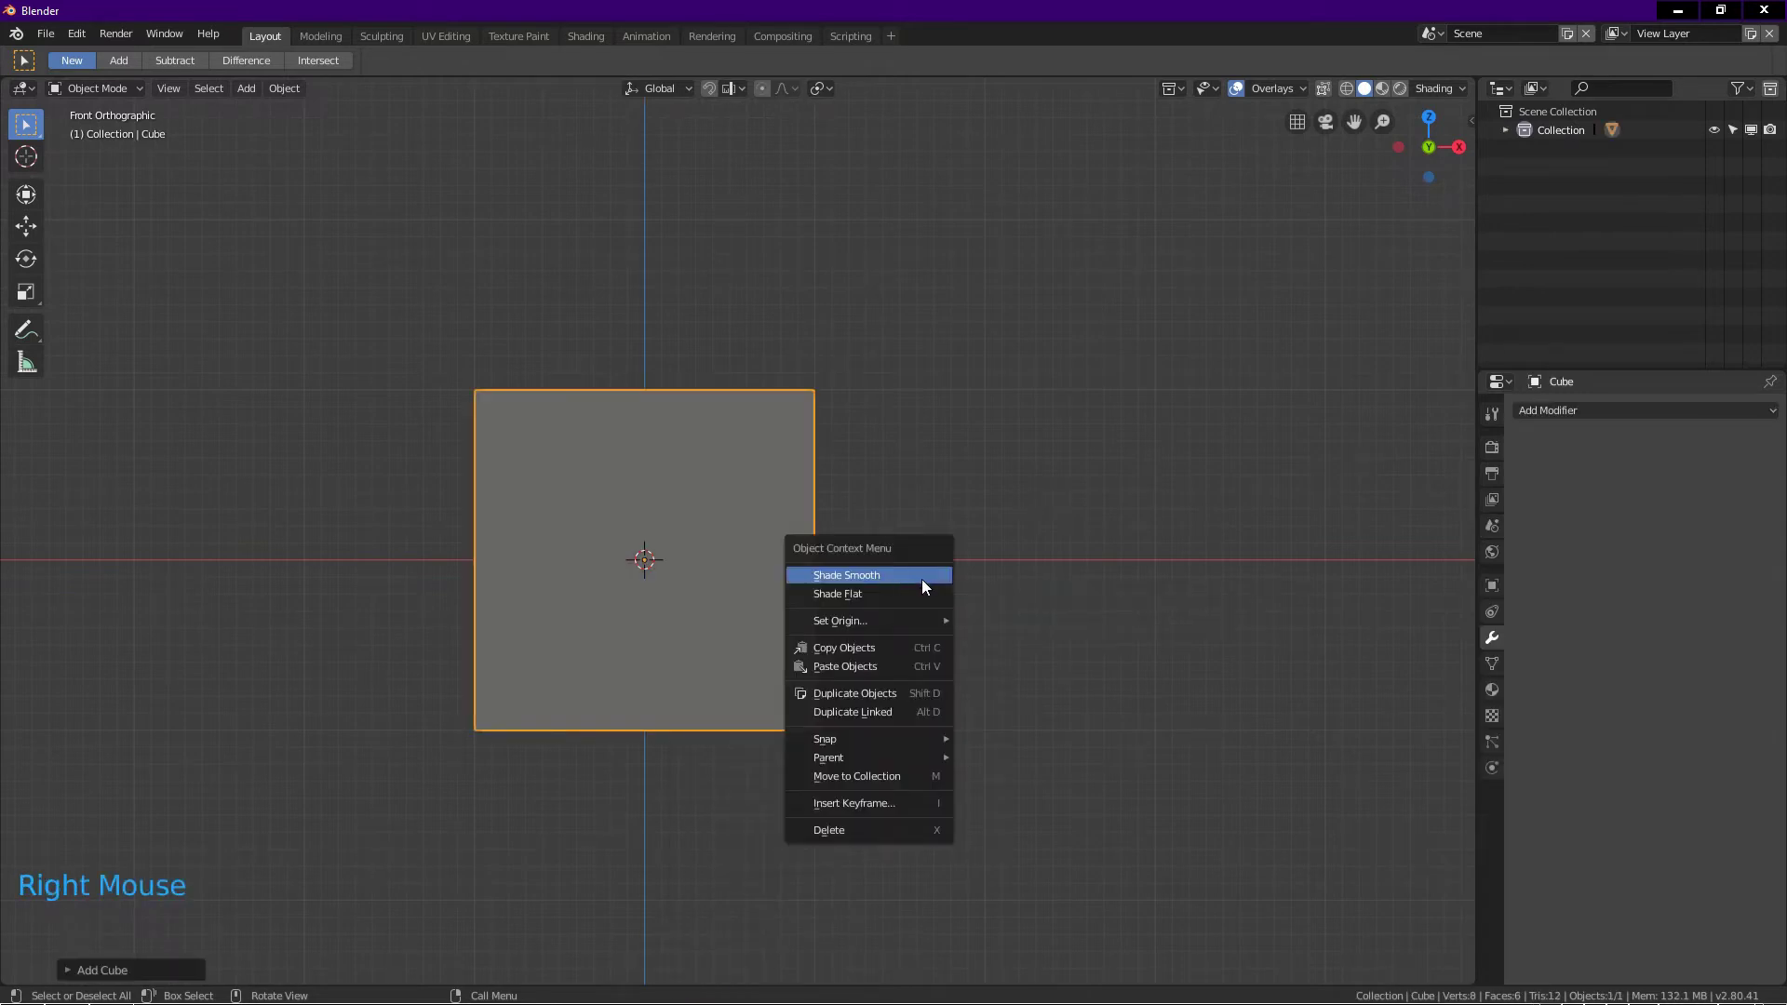
left_click(919, 577)
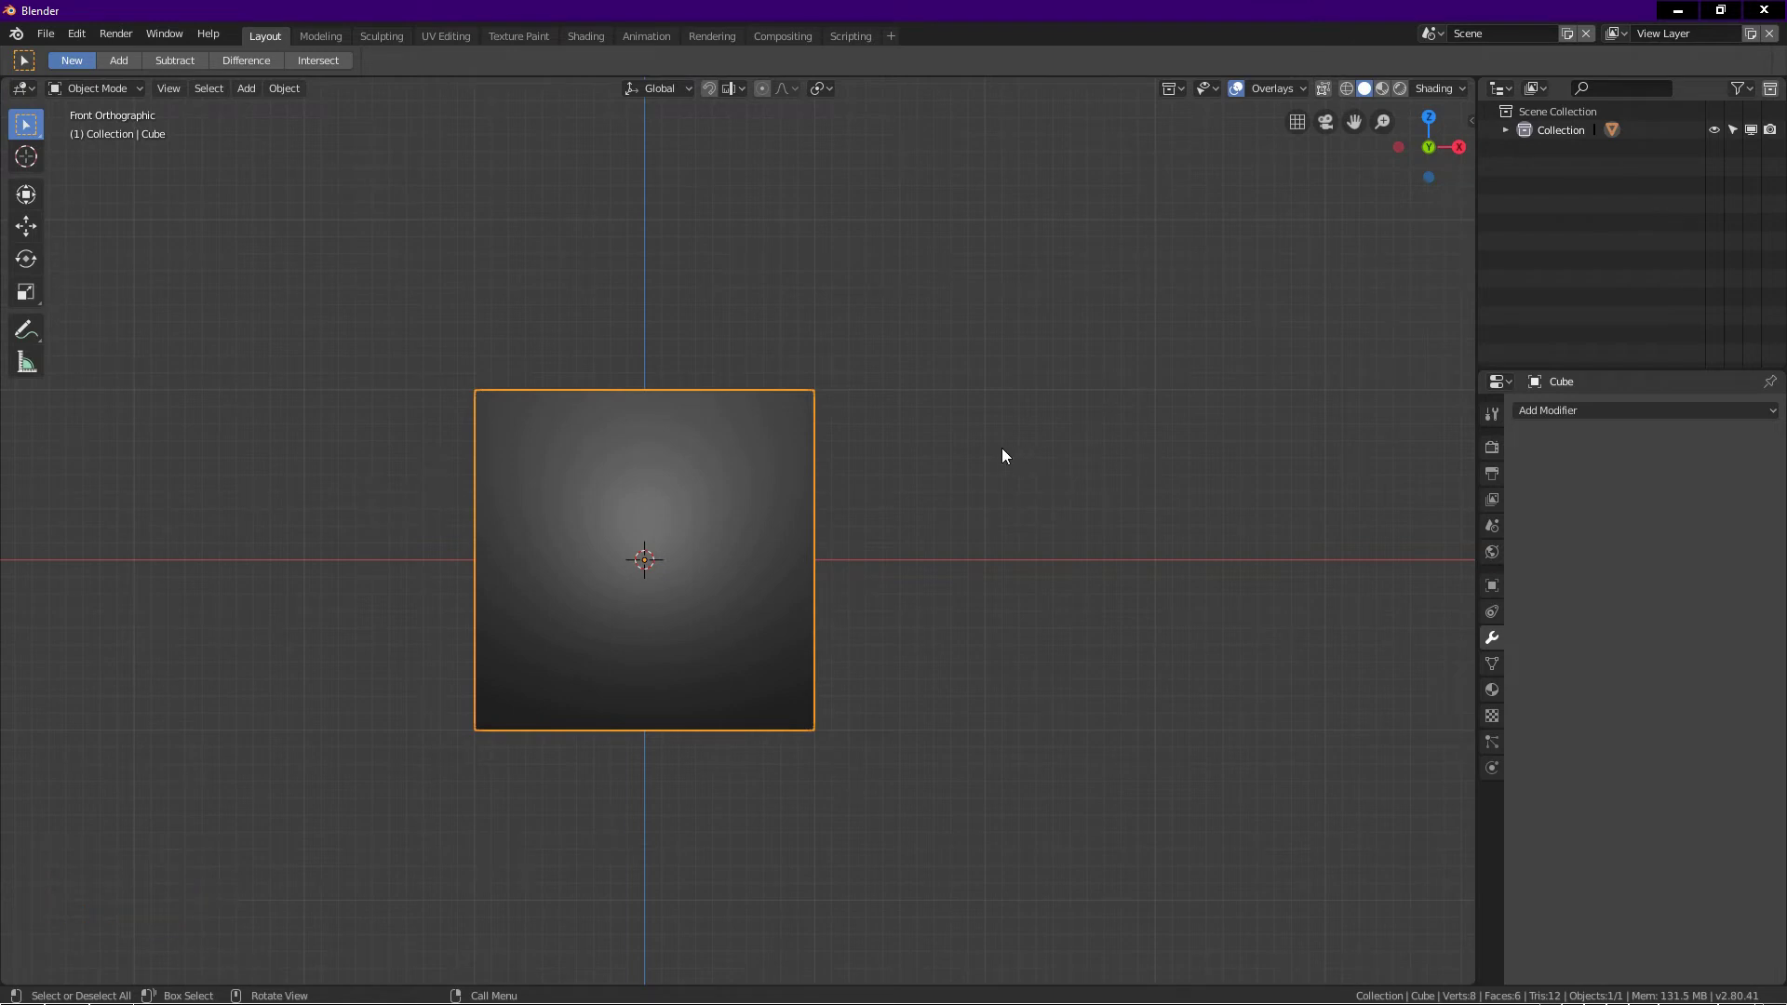
key("ctrl+4")
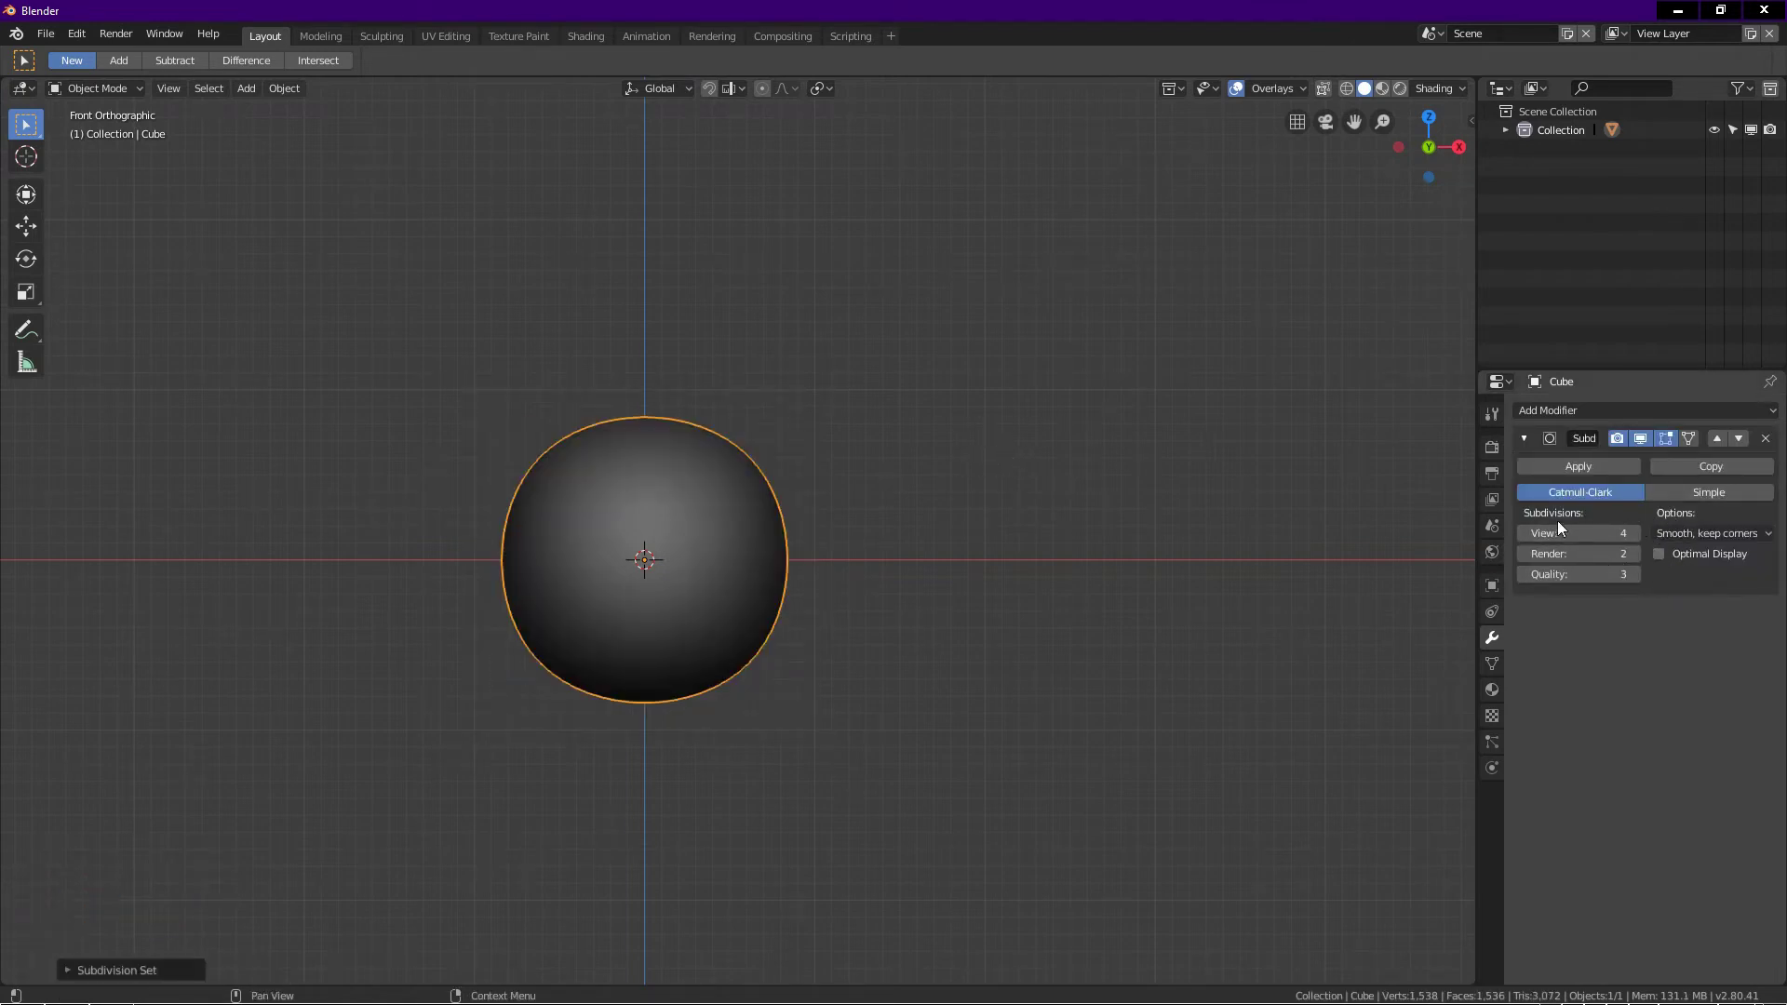
left_click(1578, 468)
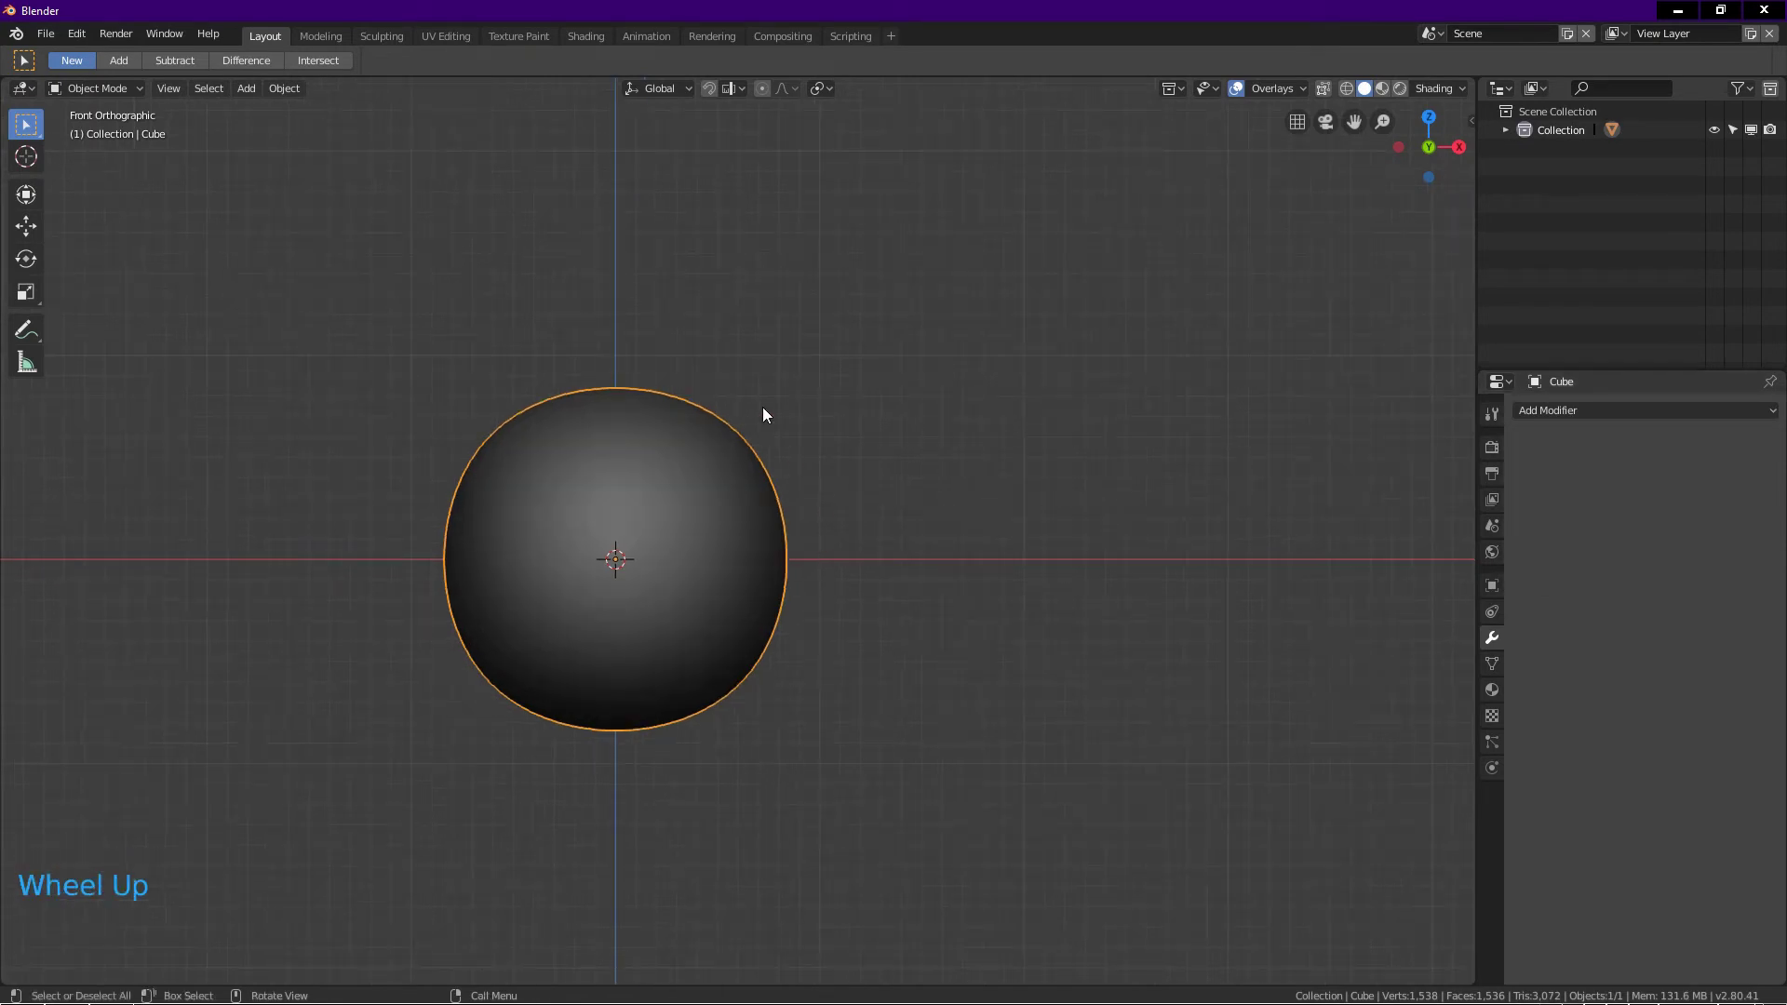
Apply the To Sphere transform with a factor of 1 to the whole mesh in Edit Mode and return to Object Mode
key("Tab")
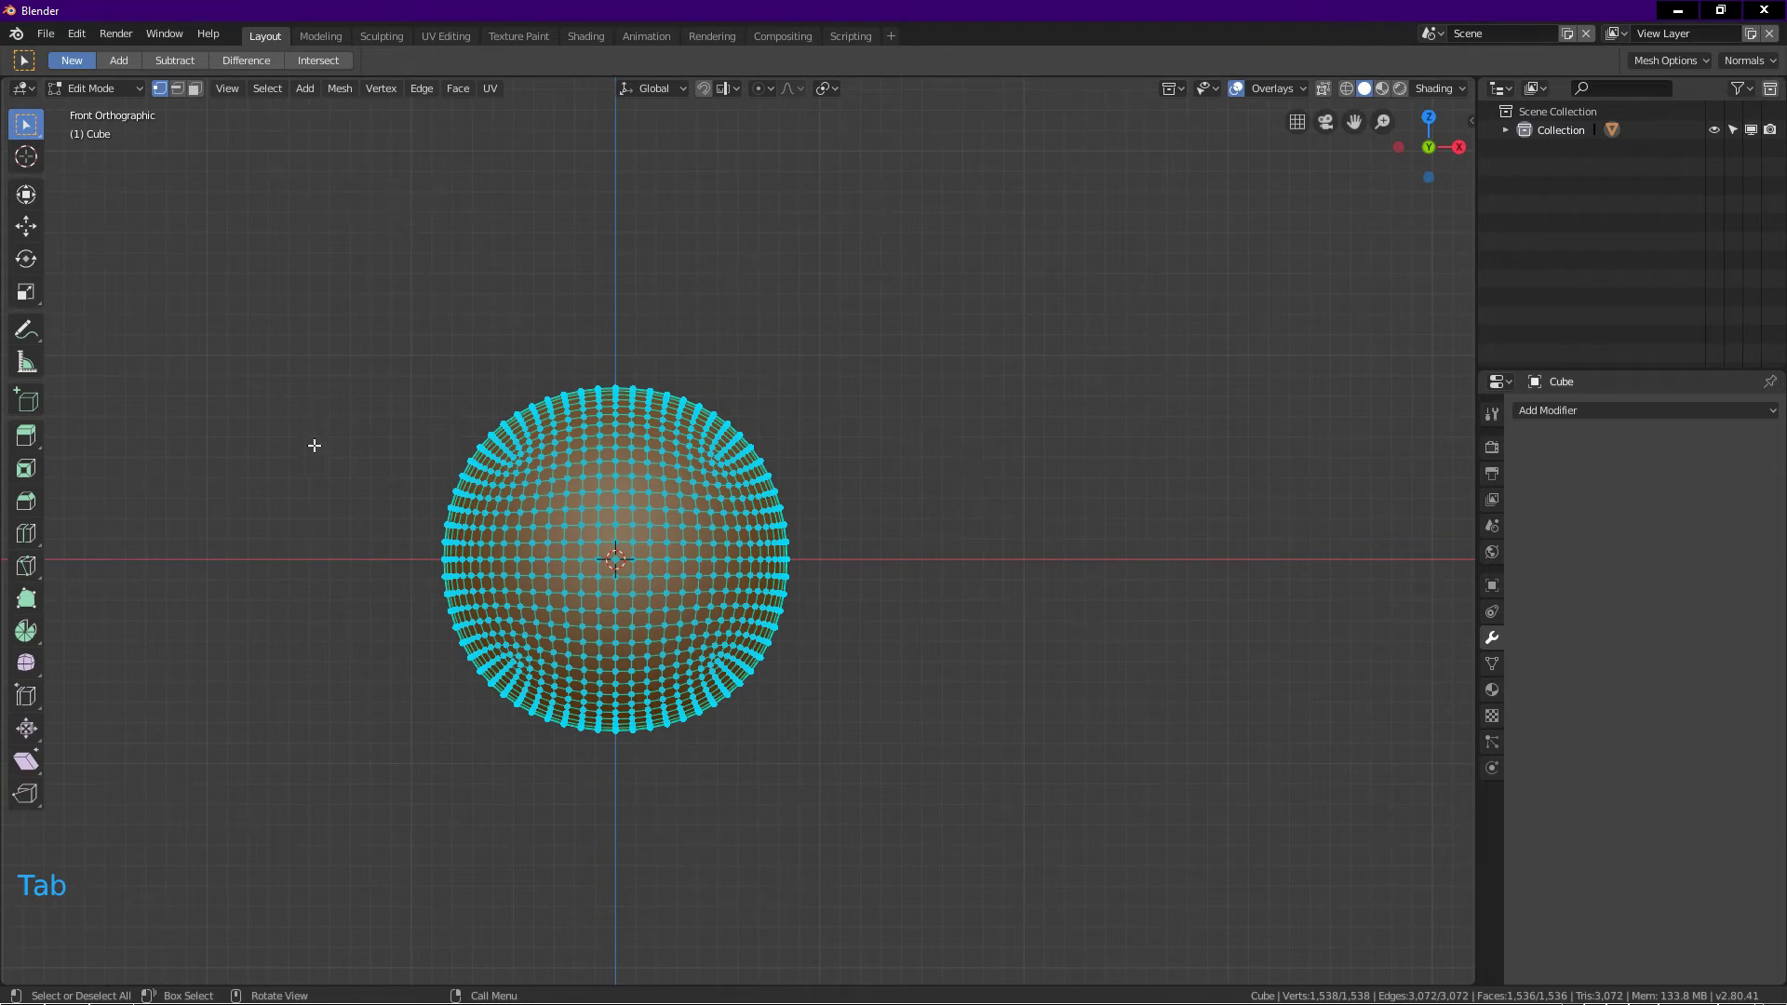
left_click(340, 88)
mouse_move(369, 113)
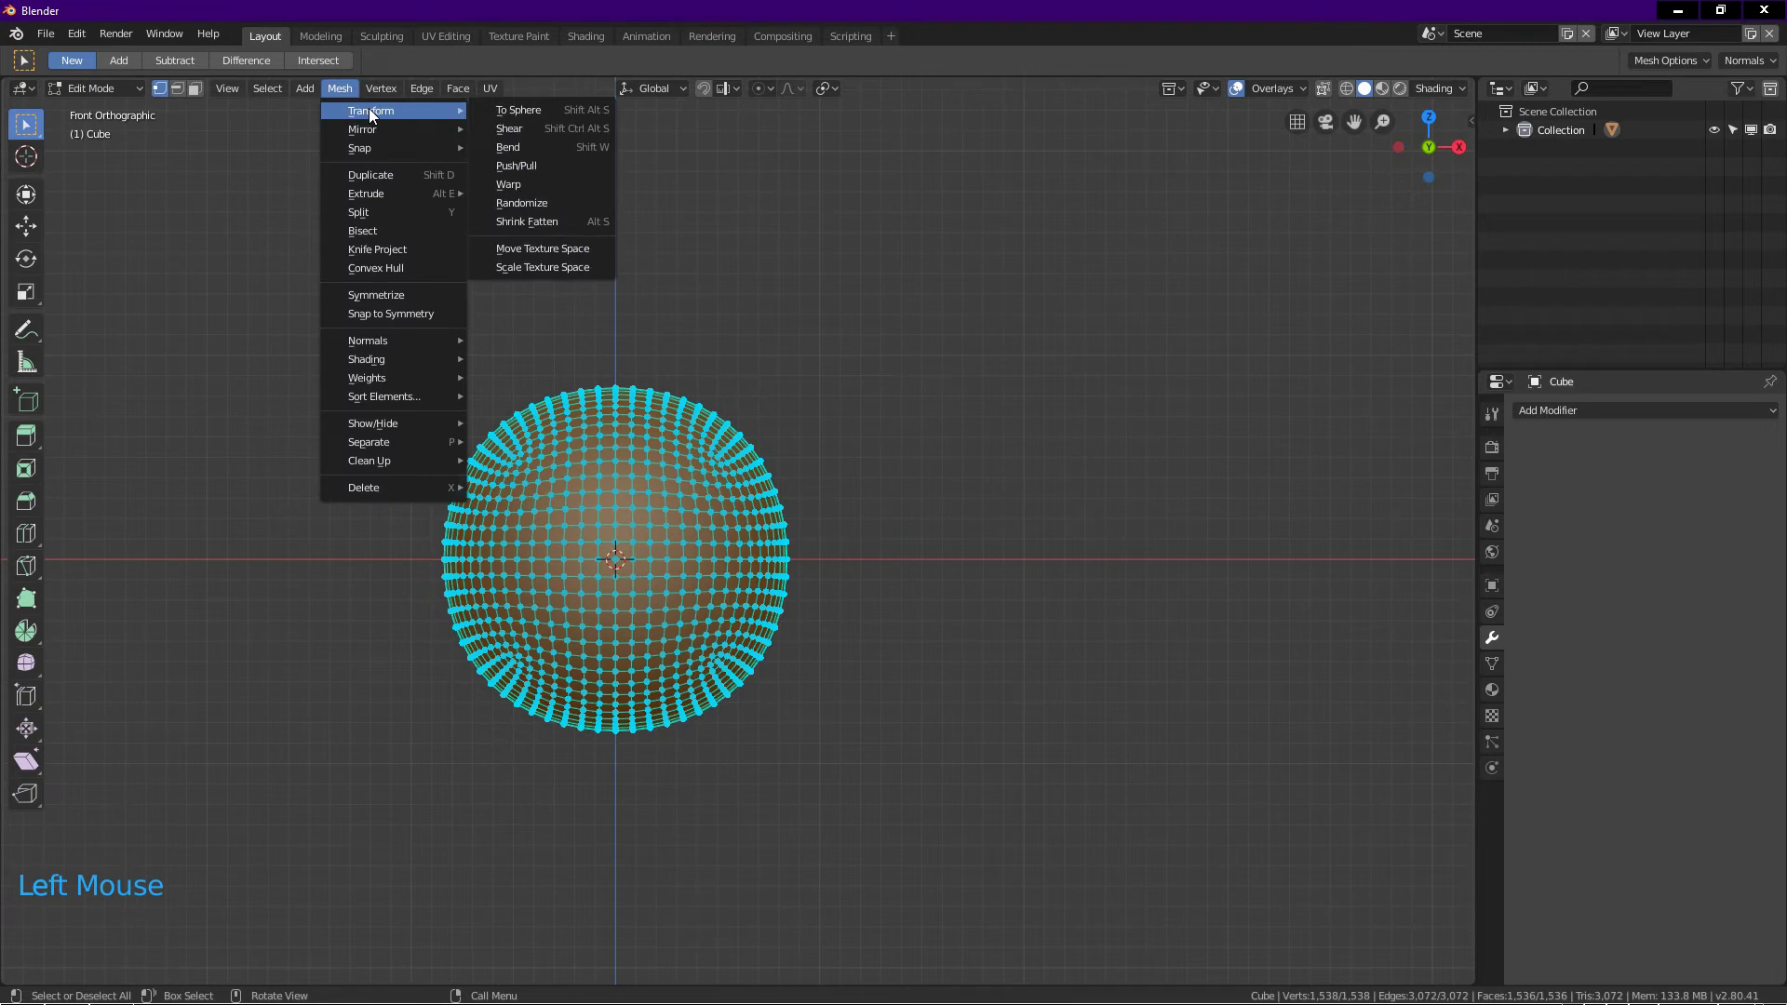
left_click(562, 113)
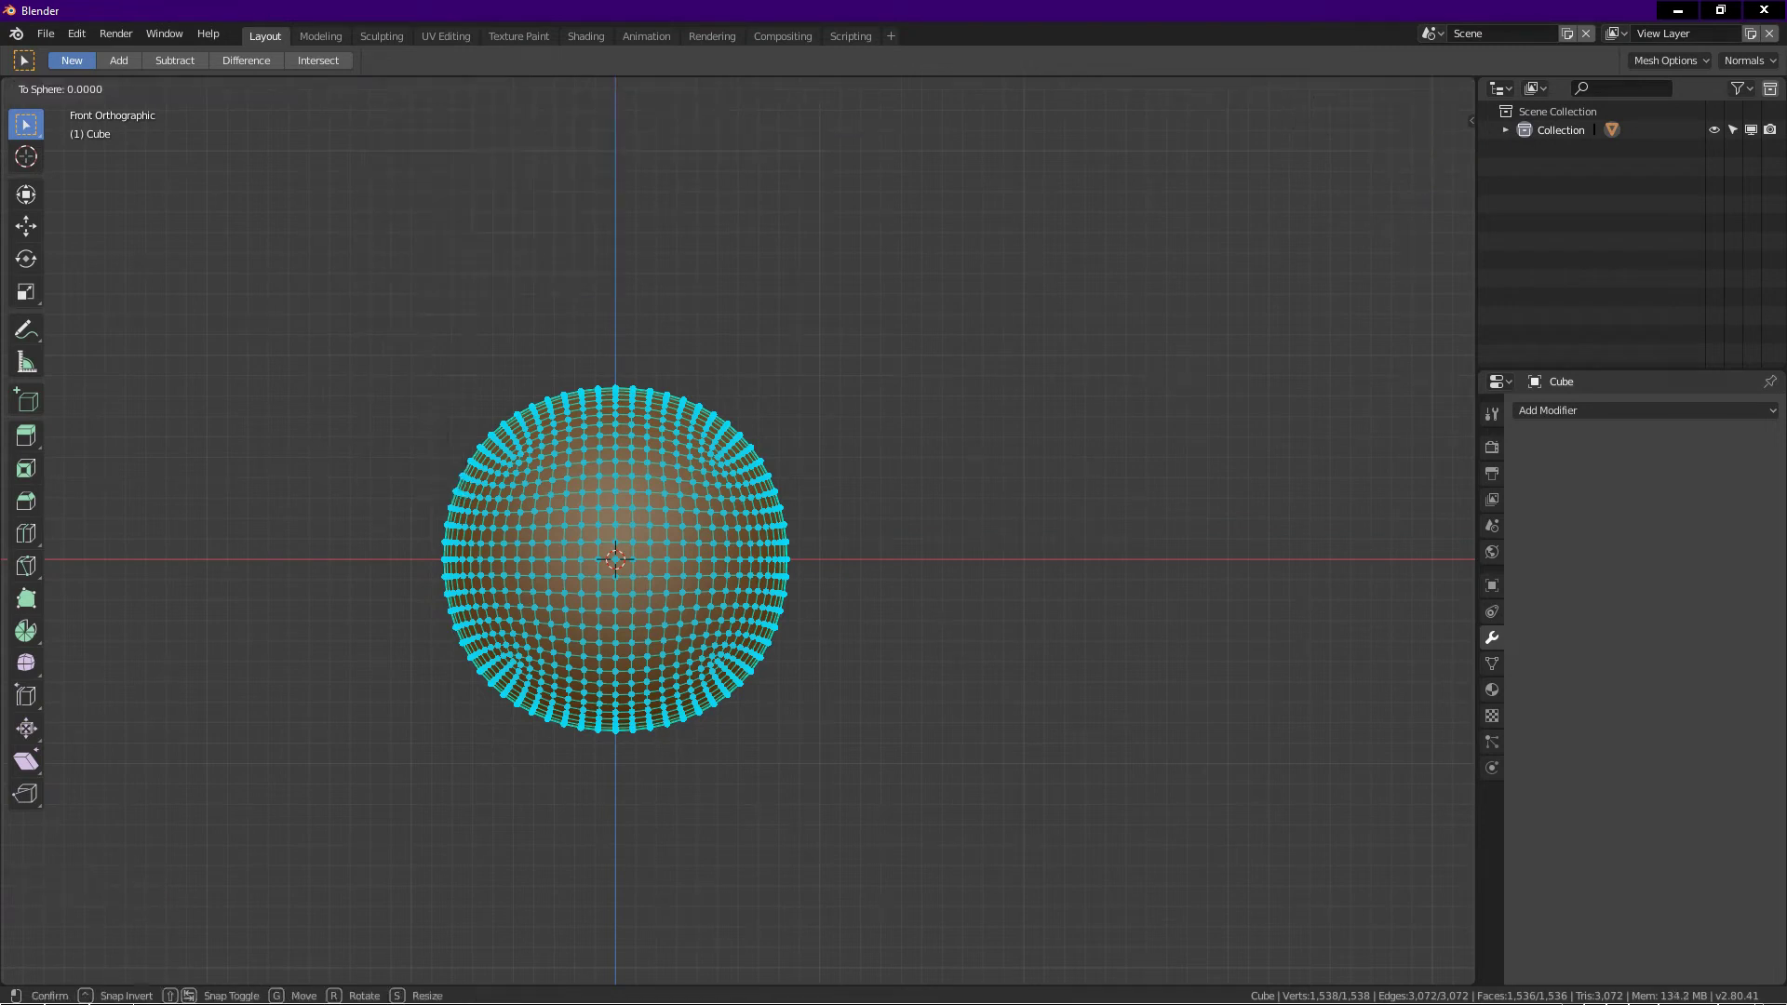
type("1")
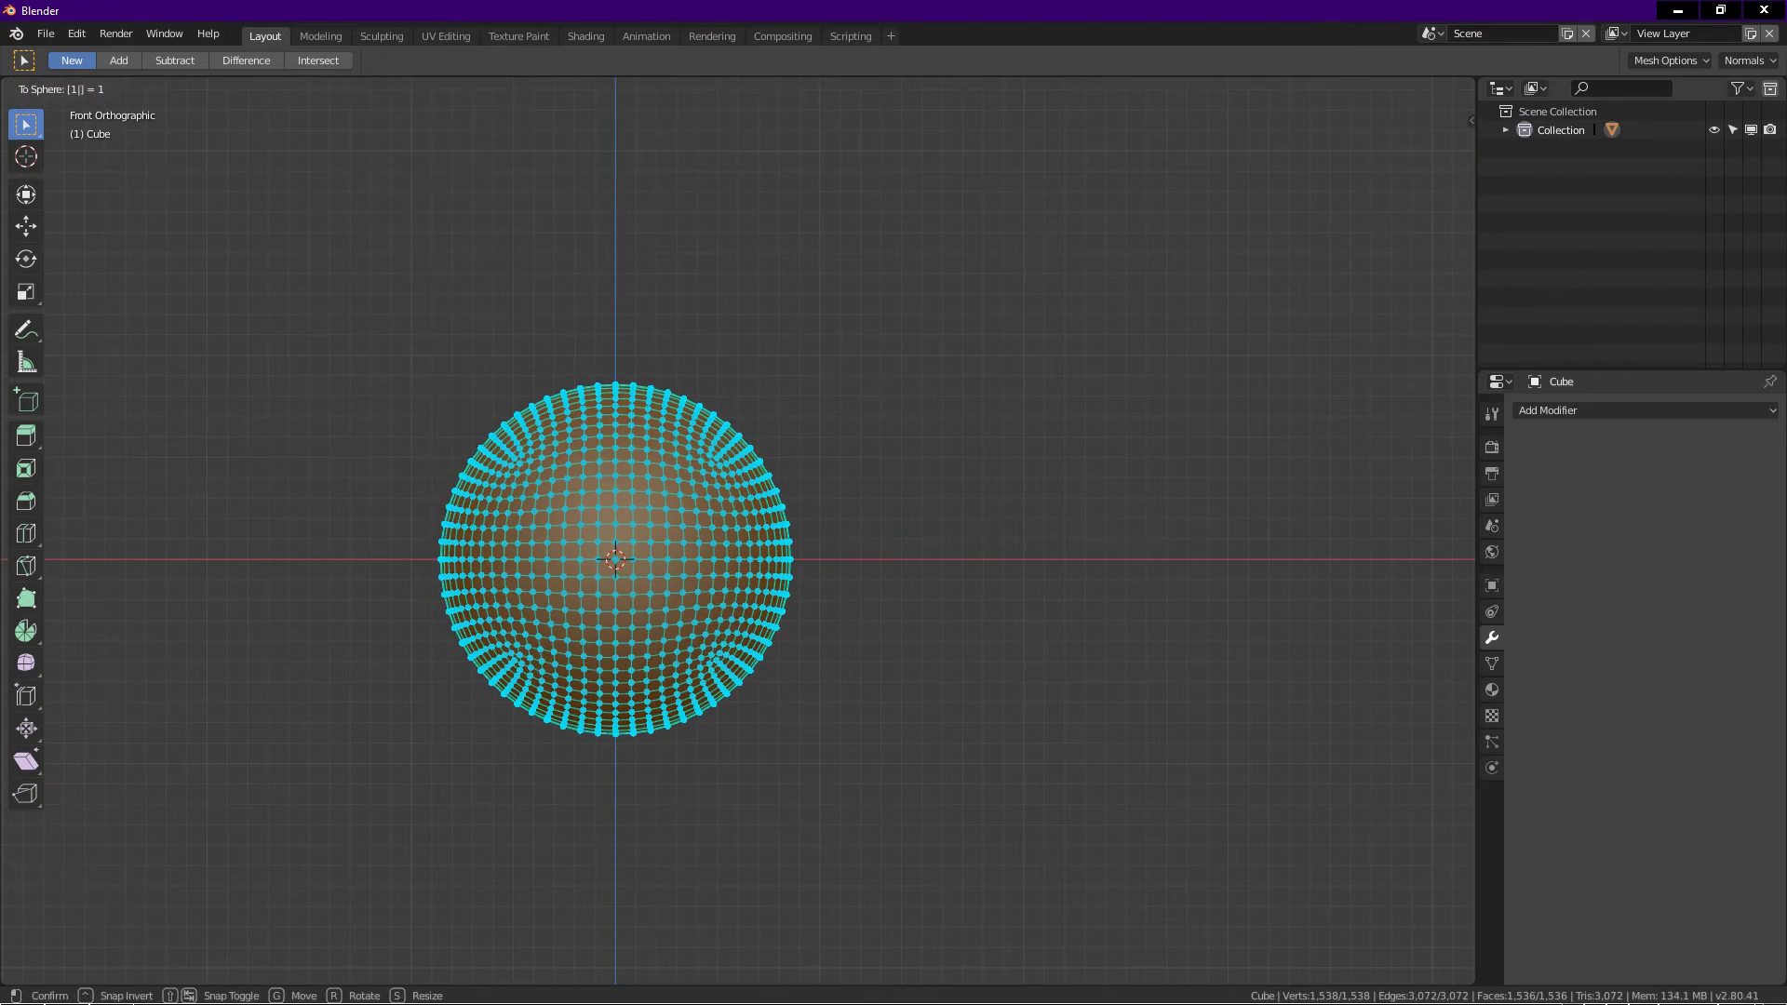
key("Return")
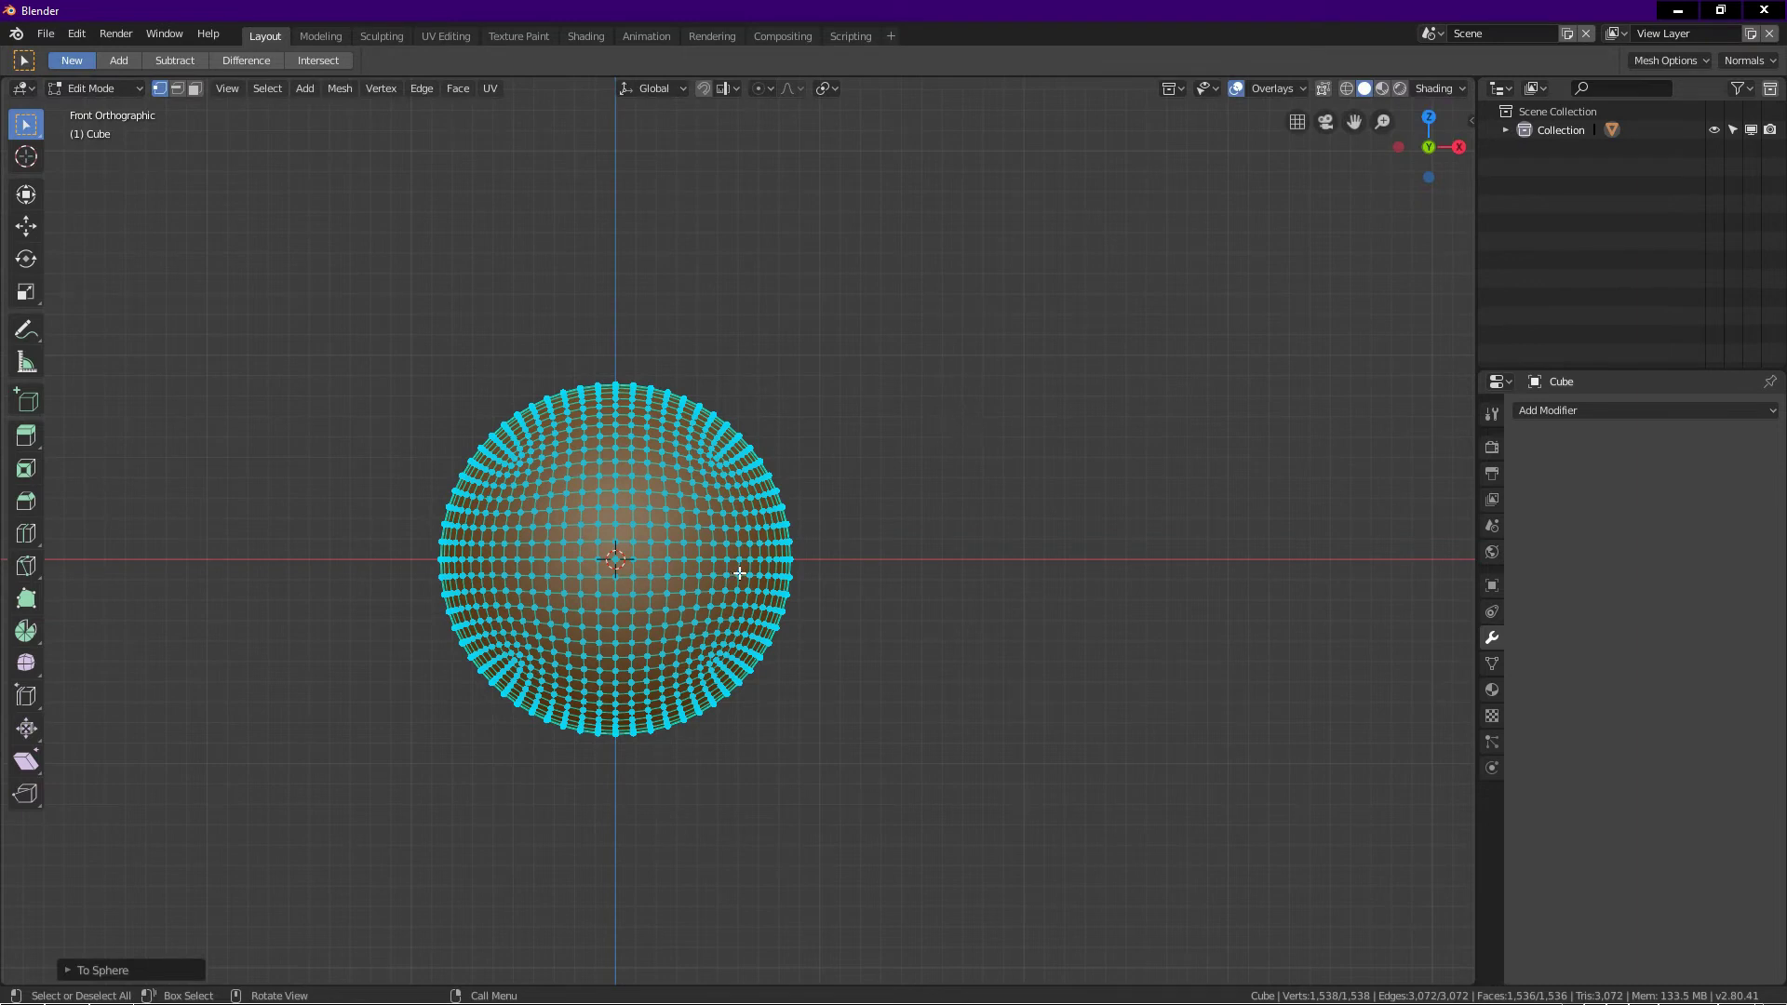
scroll(739, 572, "up", 1)
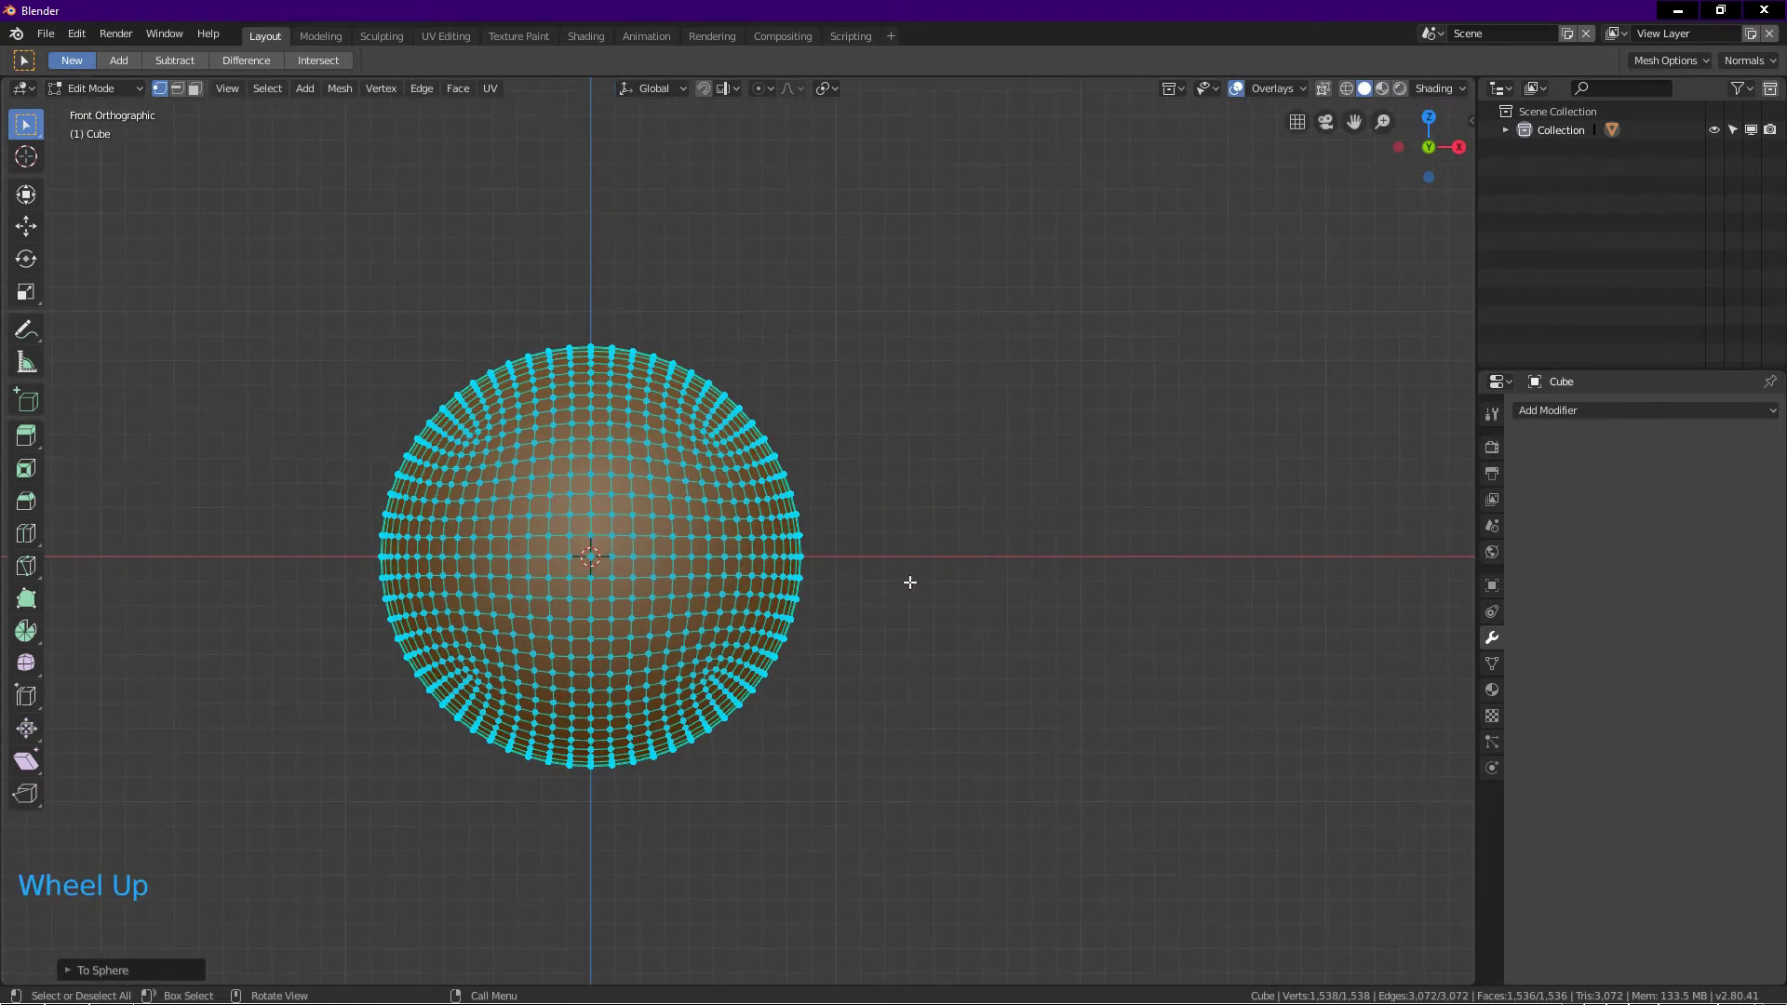
key("Tab")
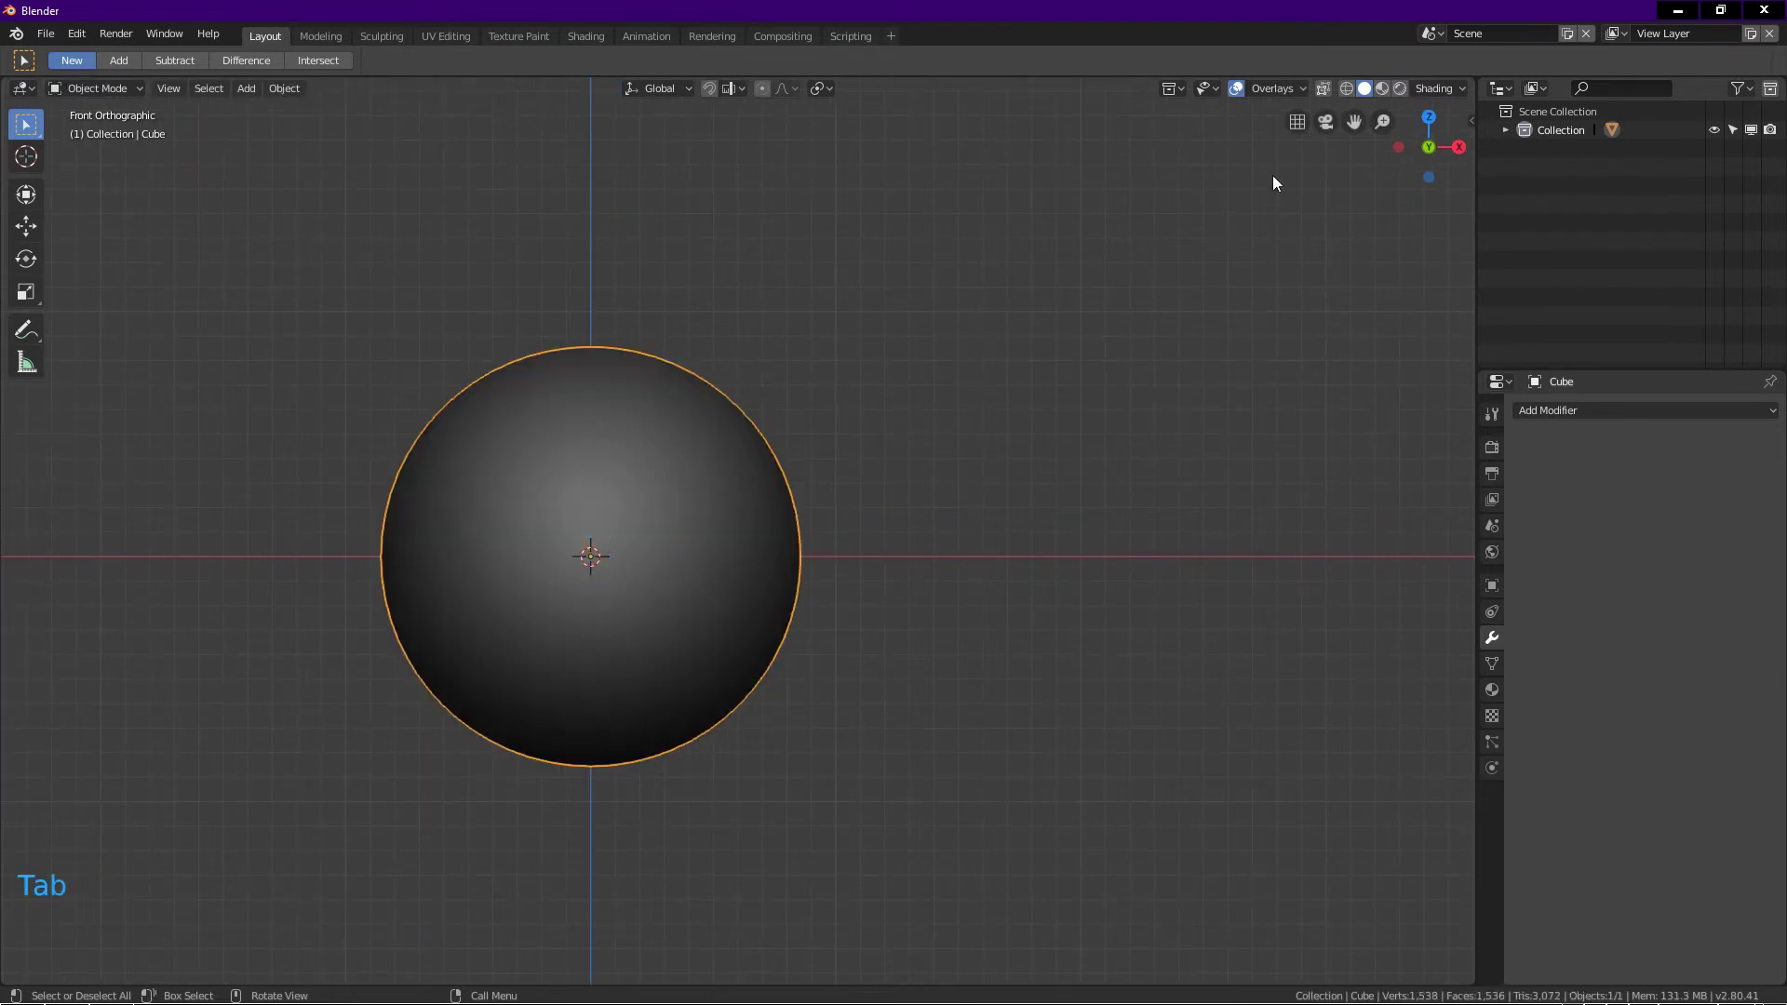
Set the MatCap lighting to the black and white horizontal stripes for the new sphere
left_click(1438, 92)
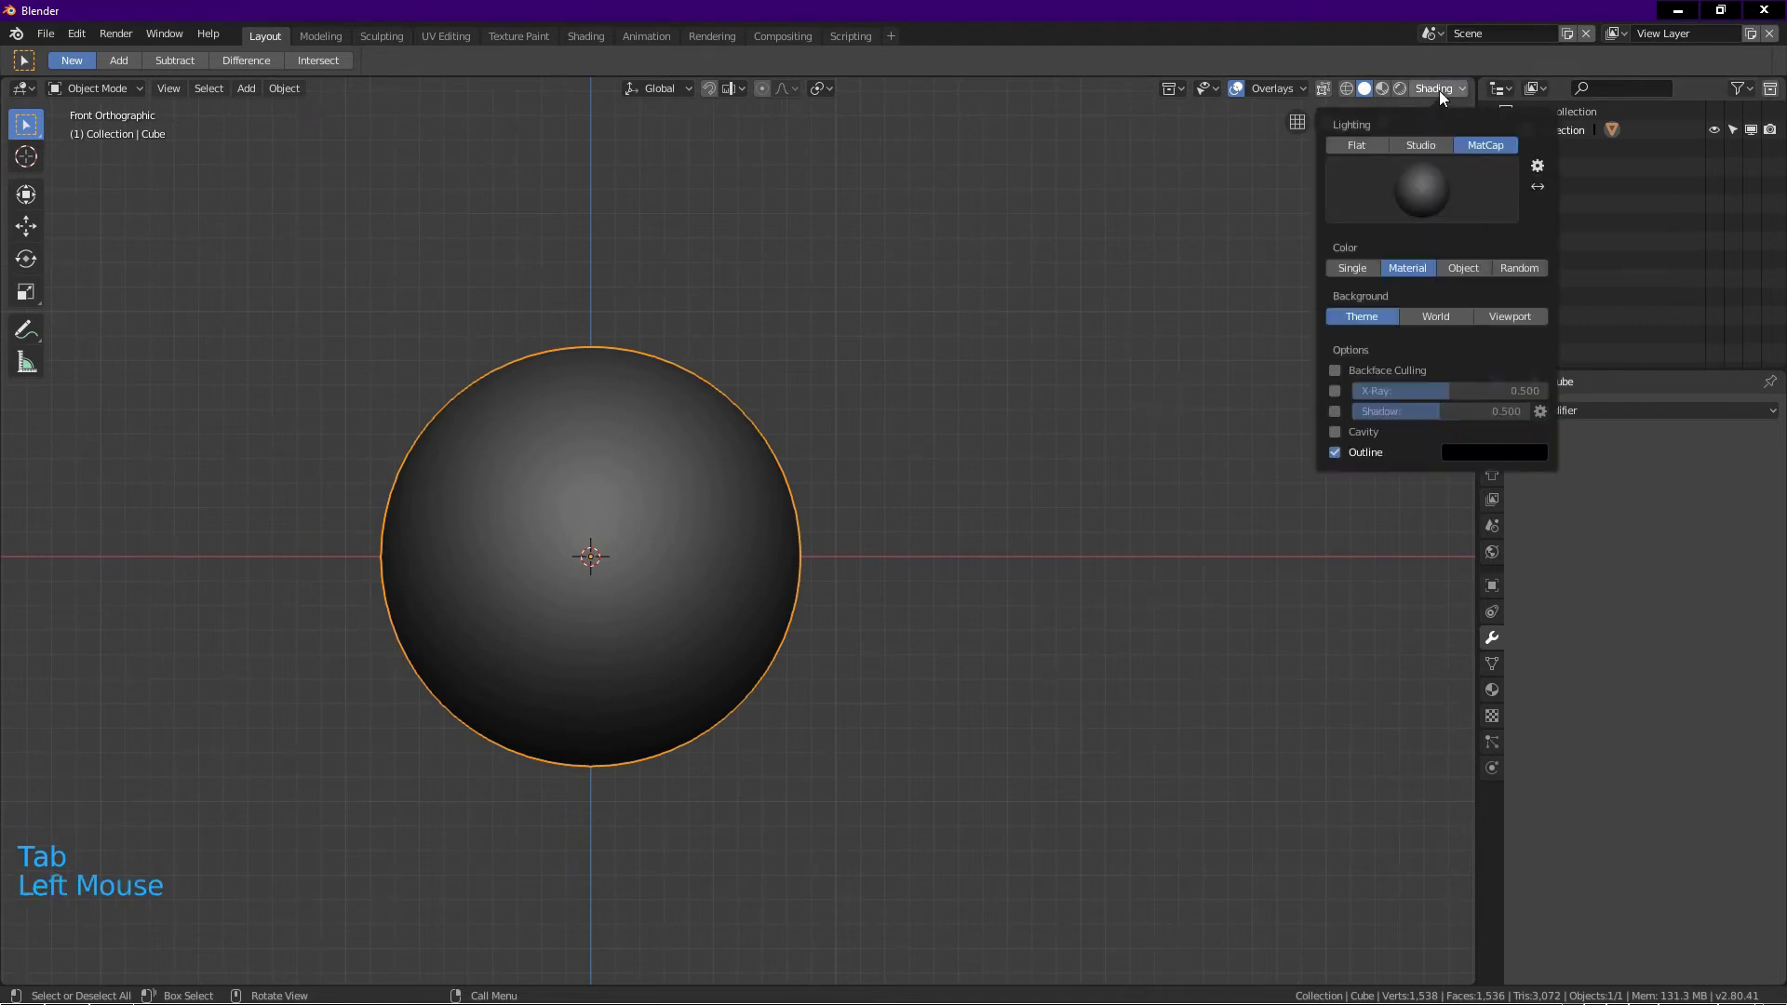
left_click(1462, 176)
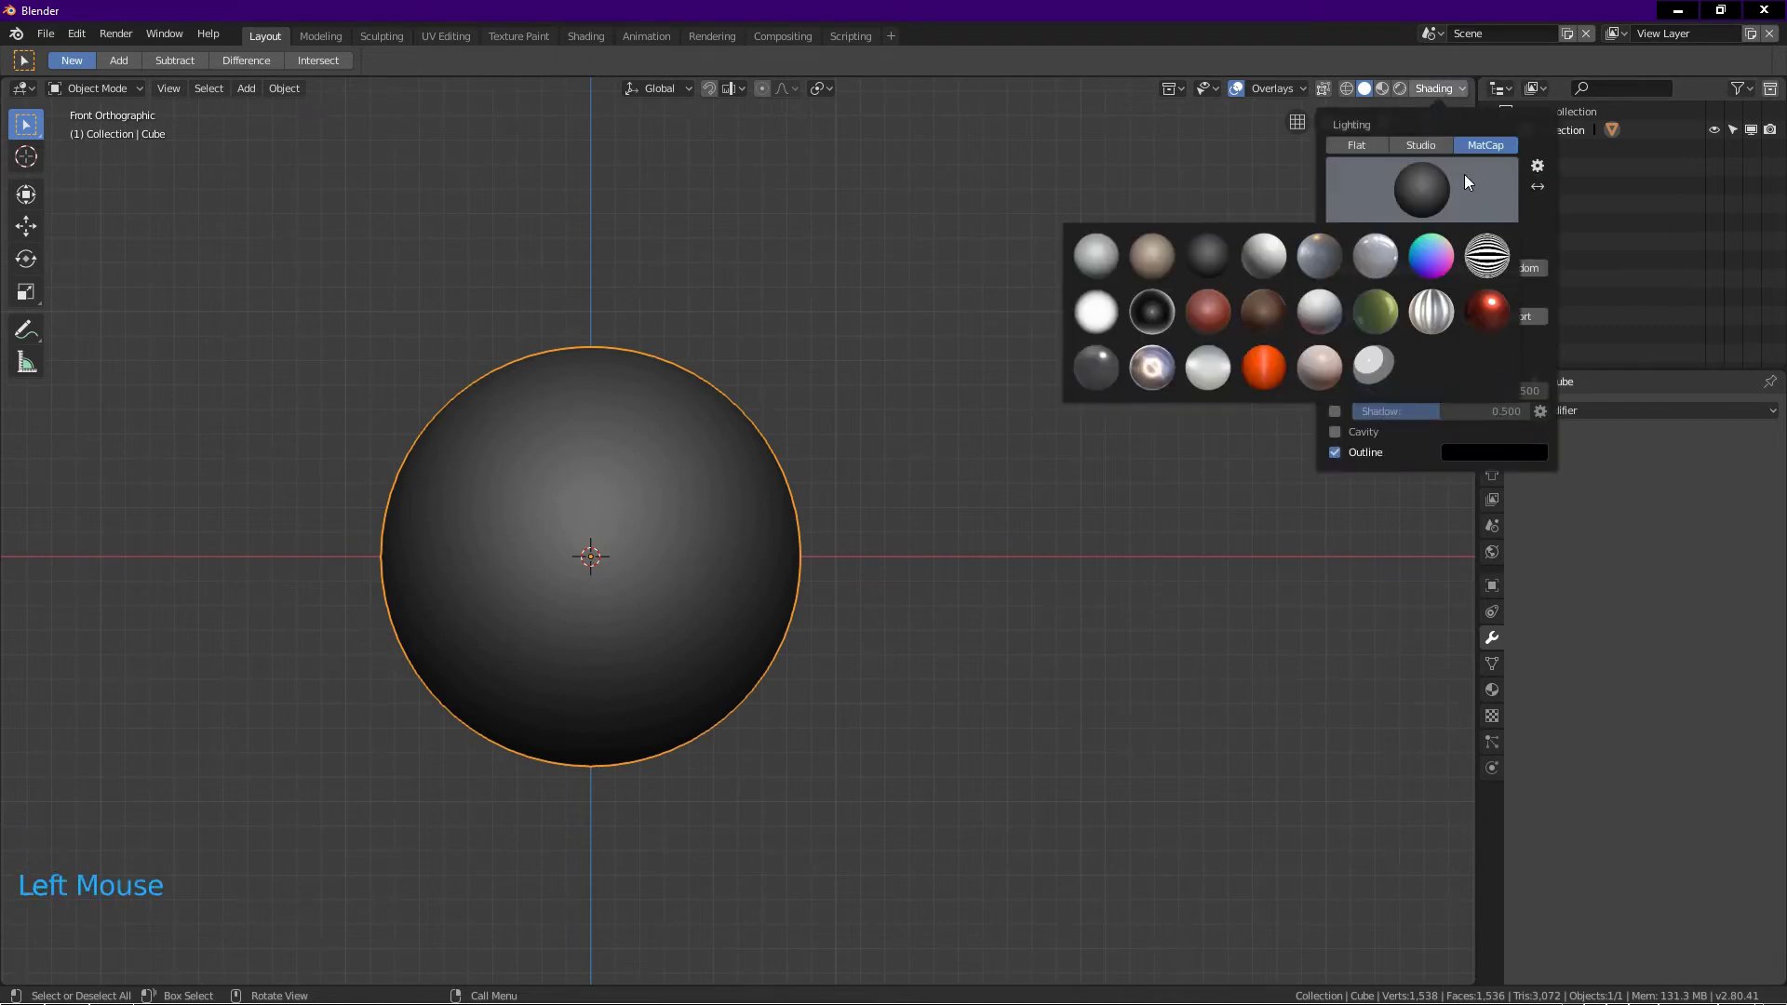
left_click(1501, 269)
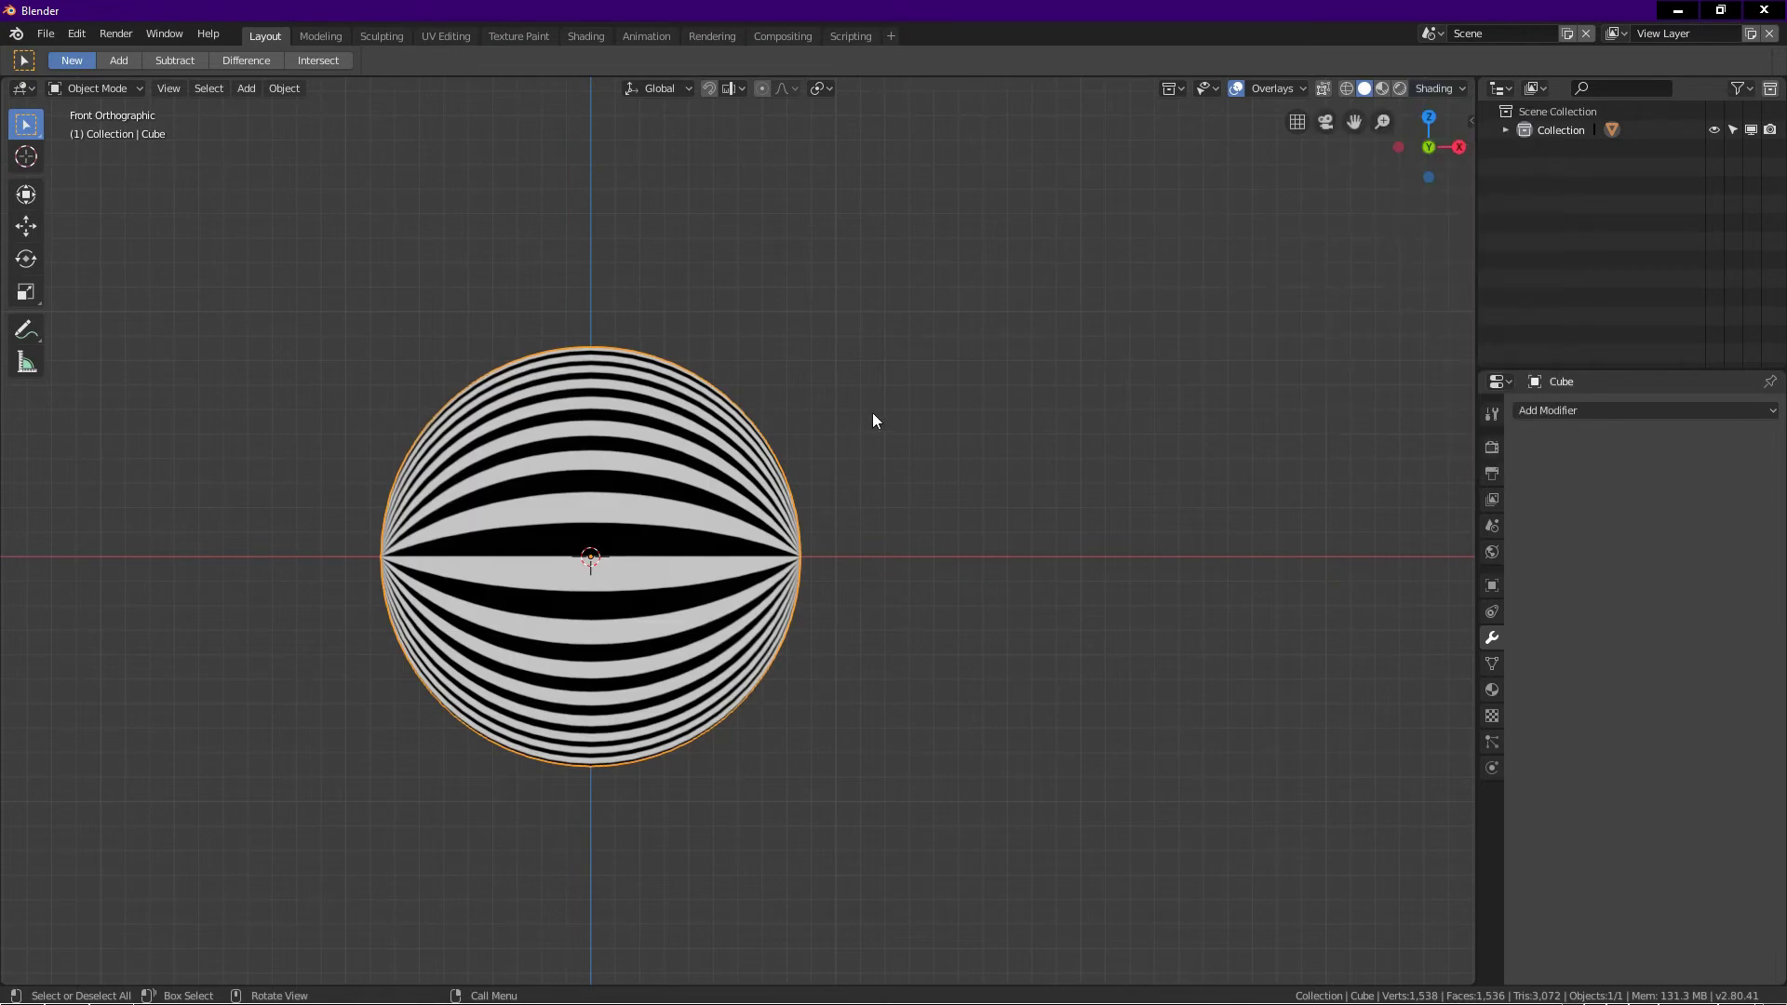
Examine the new sphere's striped reflections from all around for distortions, starting from the front view
scroll(640, 616, "up", 1)
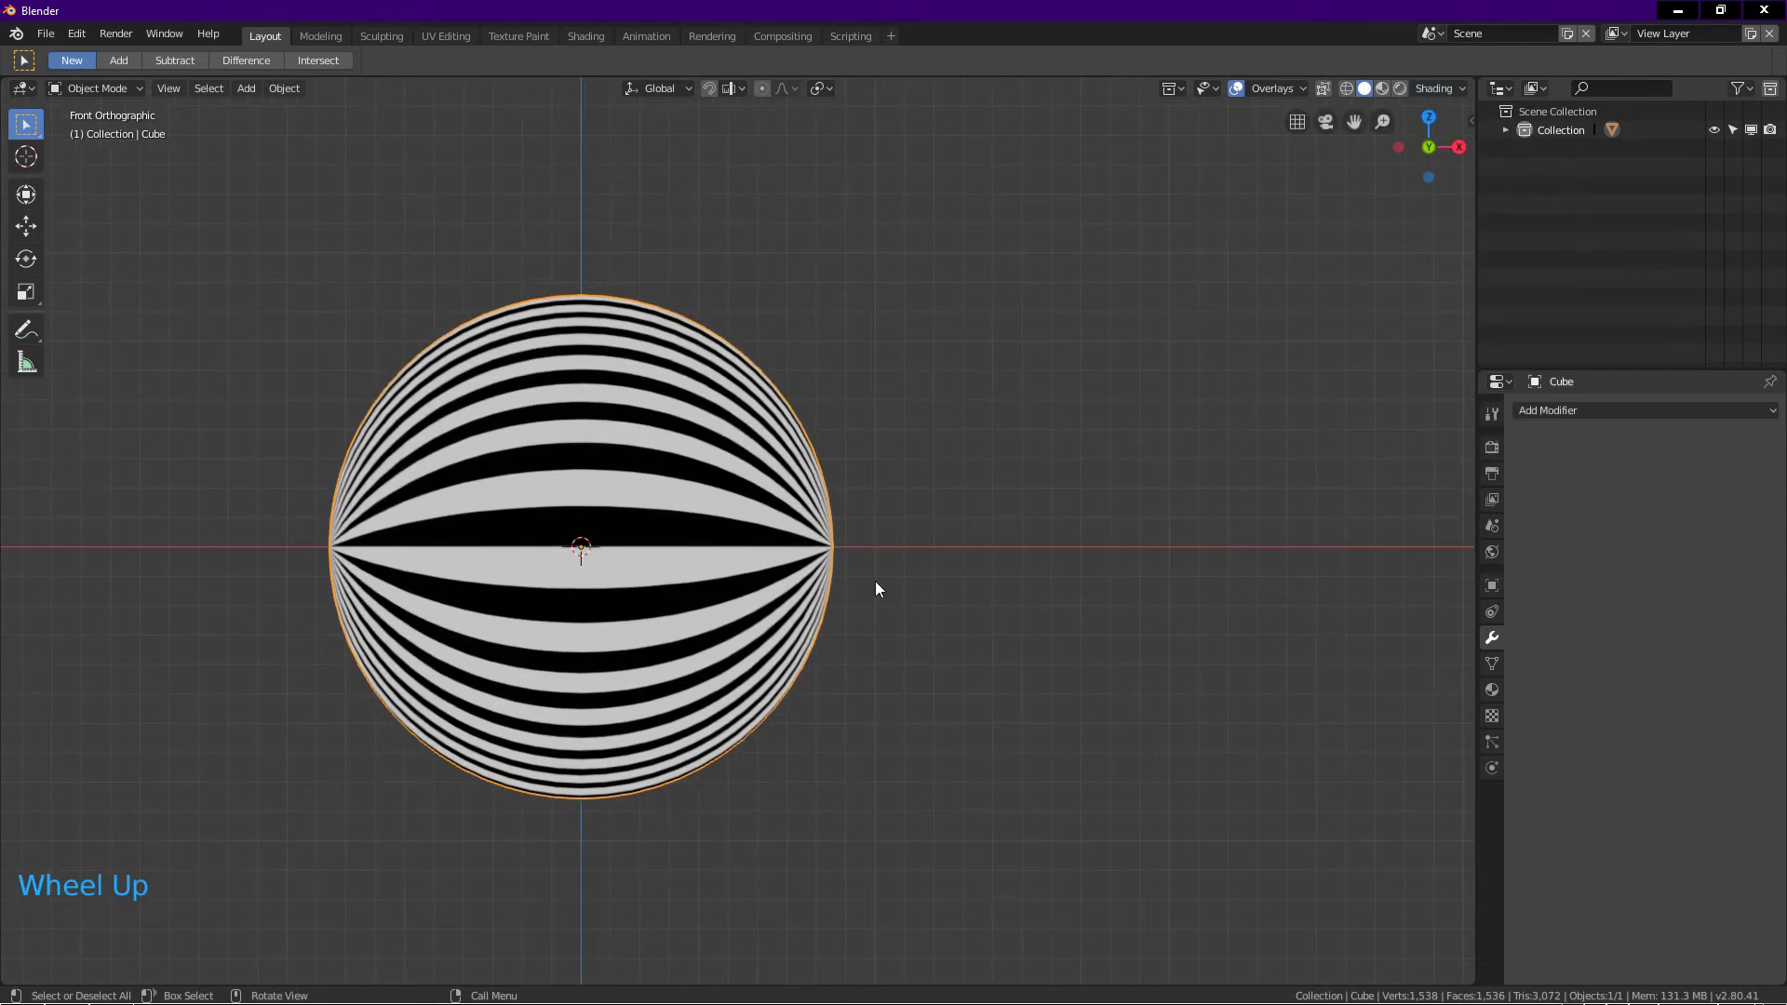
key("KP_1")
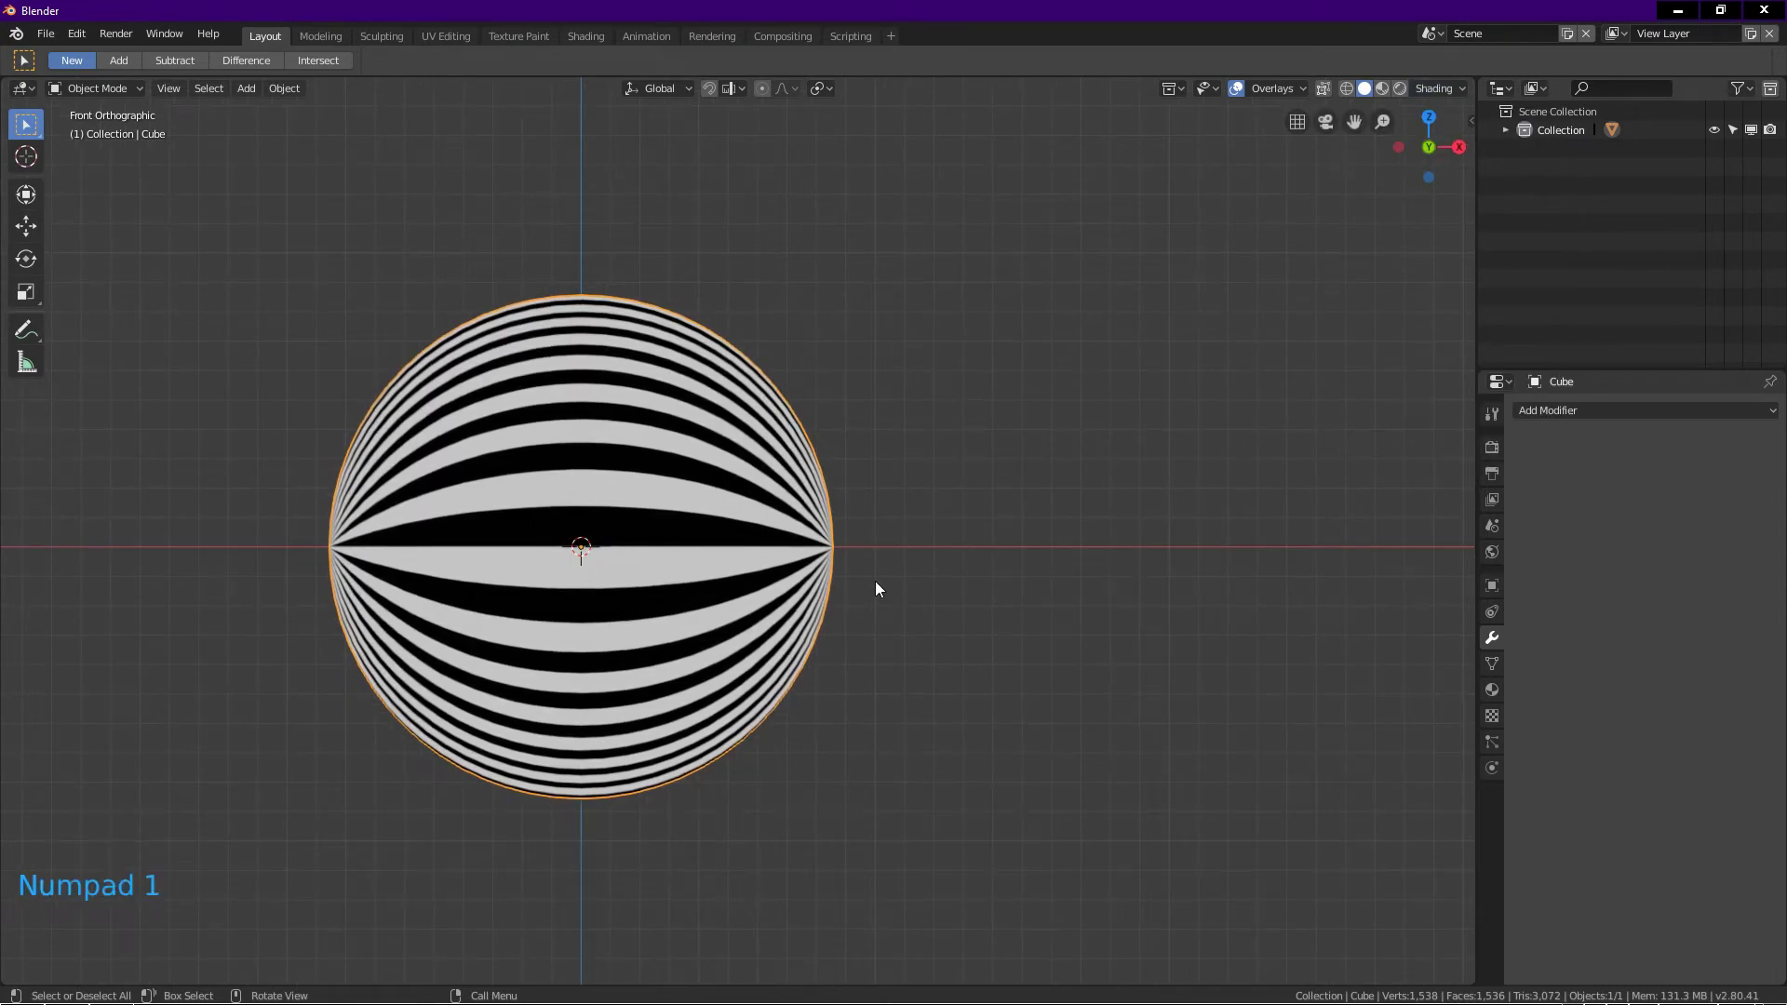
key("KP_8")
key("KP_8")
key("KP_8")
key("KP_8")
key("KP_8")
key("KP_8")
key("KP_8")
key("KP_8")
key("KP_8")
key("KP_8")
key("KP_8")
key("KP_8")
key("KP_8")
key("KP_8")
key("KP_8")
key("KP_8")
key("KP_8")
key("KP_8")
key("KP_8")
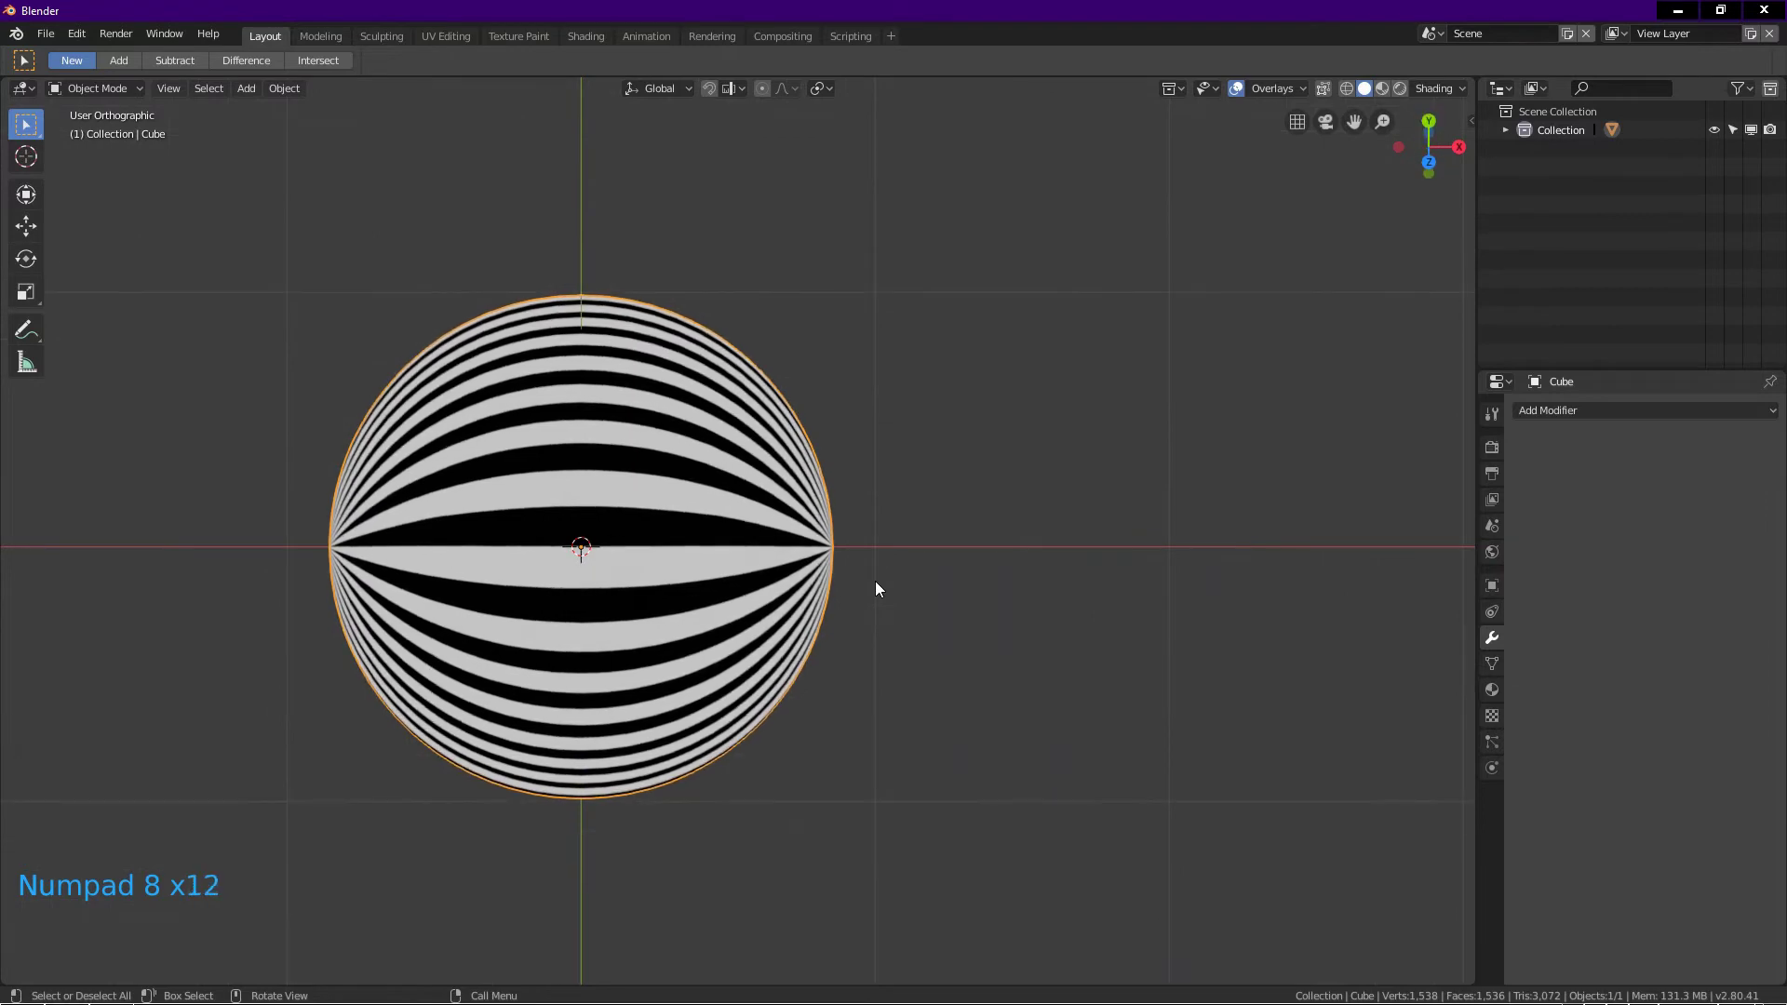
key("KP_8")
key("KP_8")
key("KP_8")
key("KP_8")
key("KP_8")
key("KP_8")
key("KP_8")
key("KP_8")
key("KP_8")
key("KP_8")
key("KP_8")
key("KP_8")
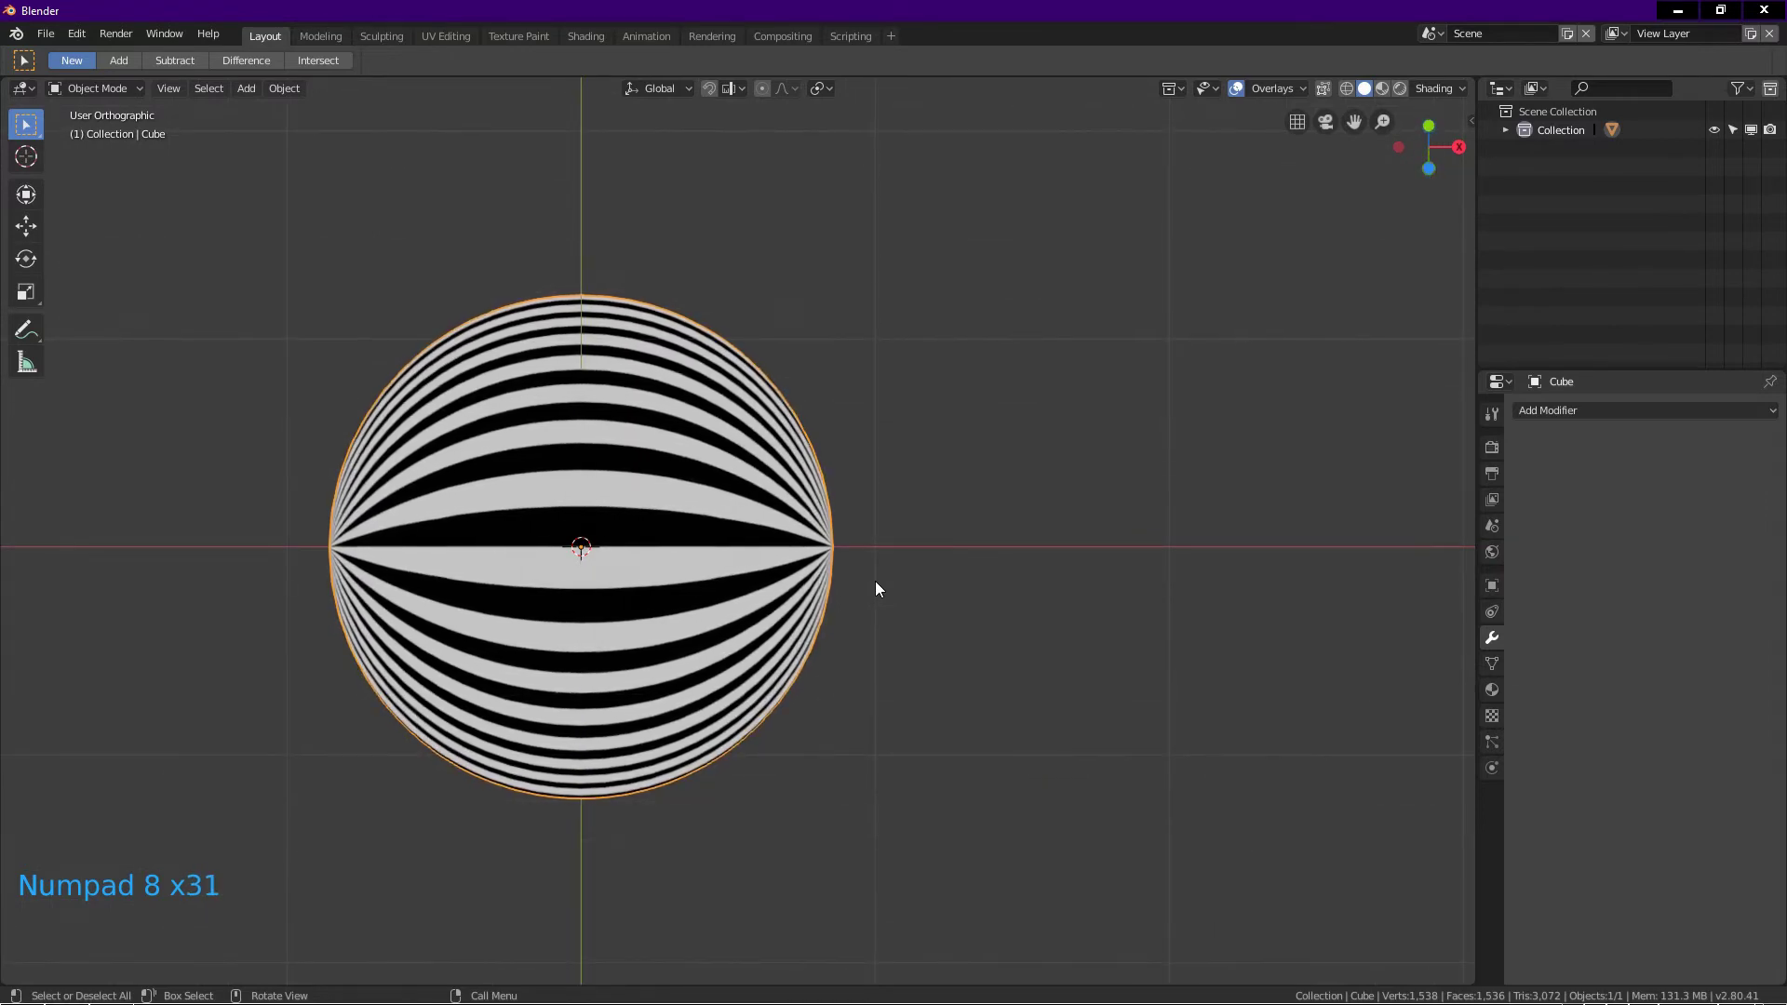
middle_click_drag(875, 588, 587, 591)
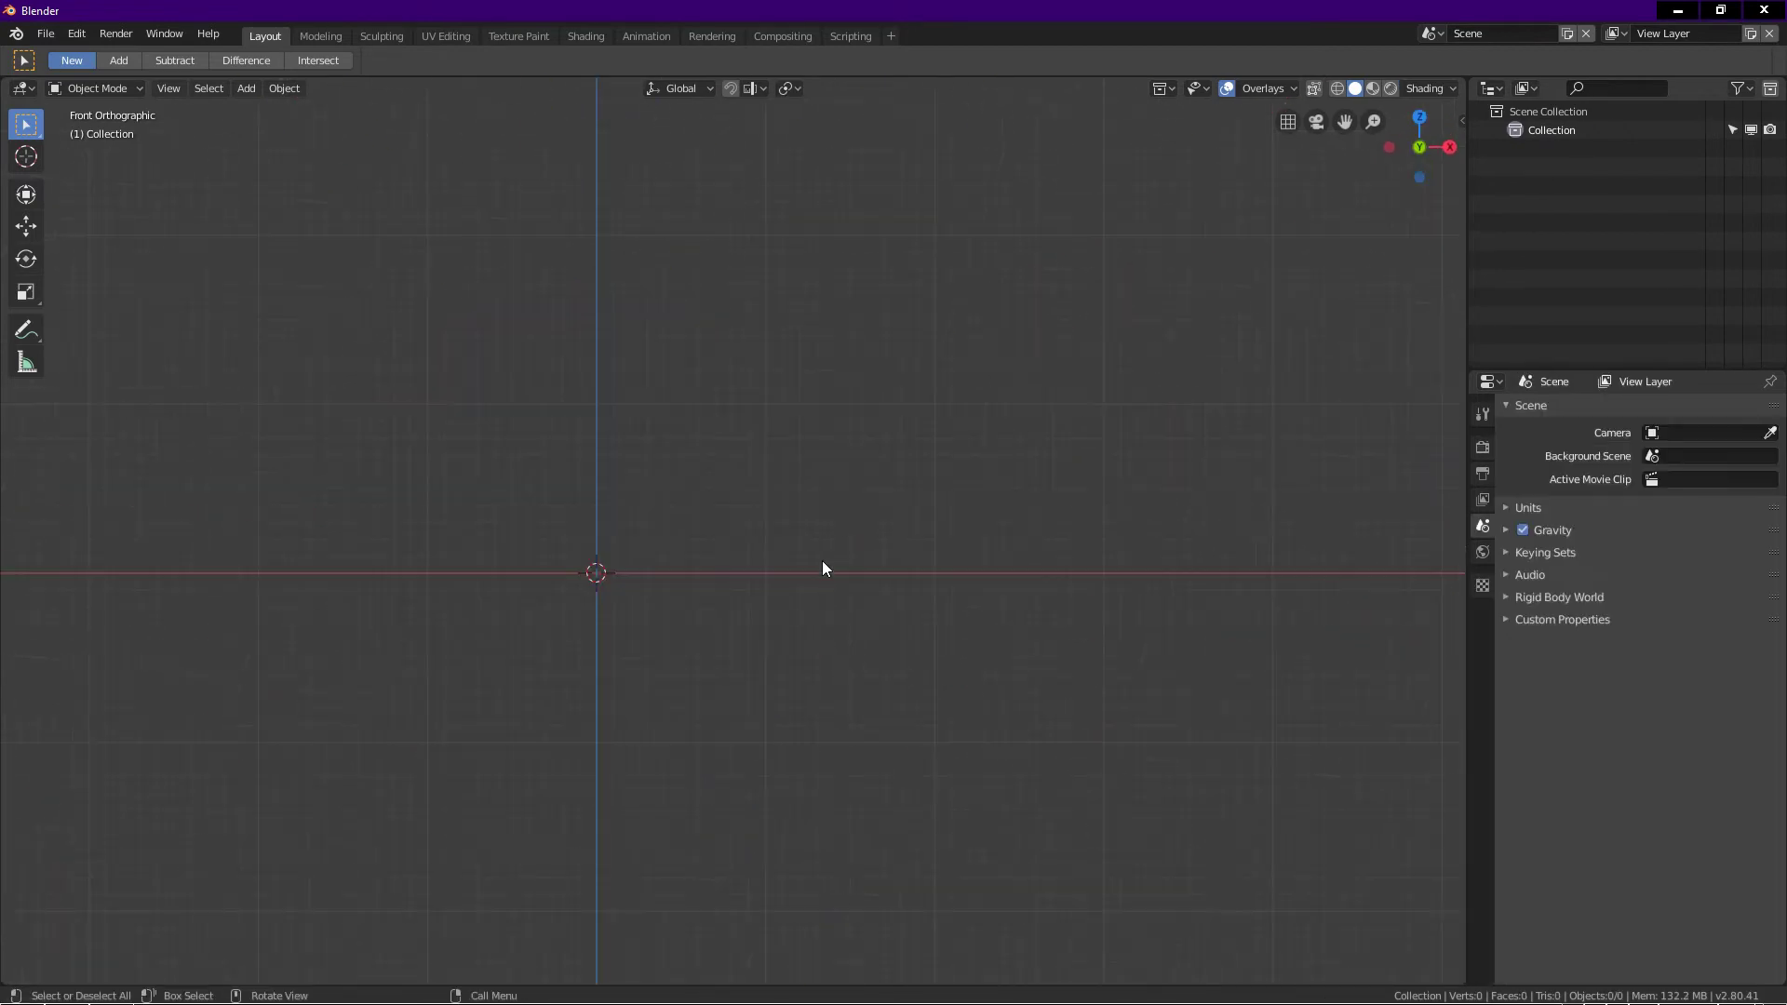
Add a cube mesh at the world origin in the empty scene
middle_click_drag(734, 578, 726, 522, "shift")
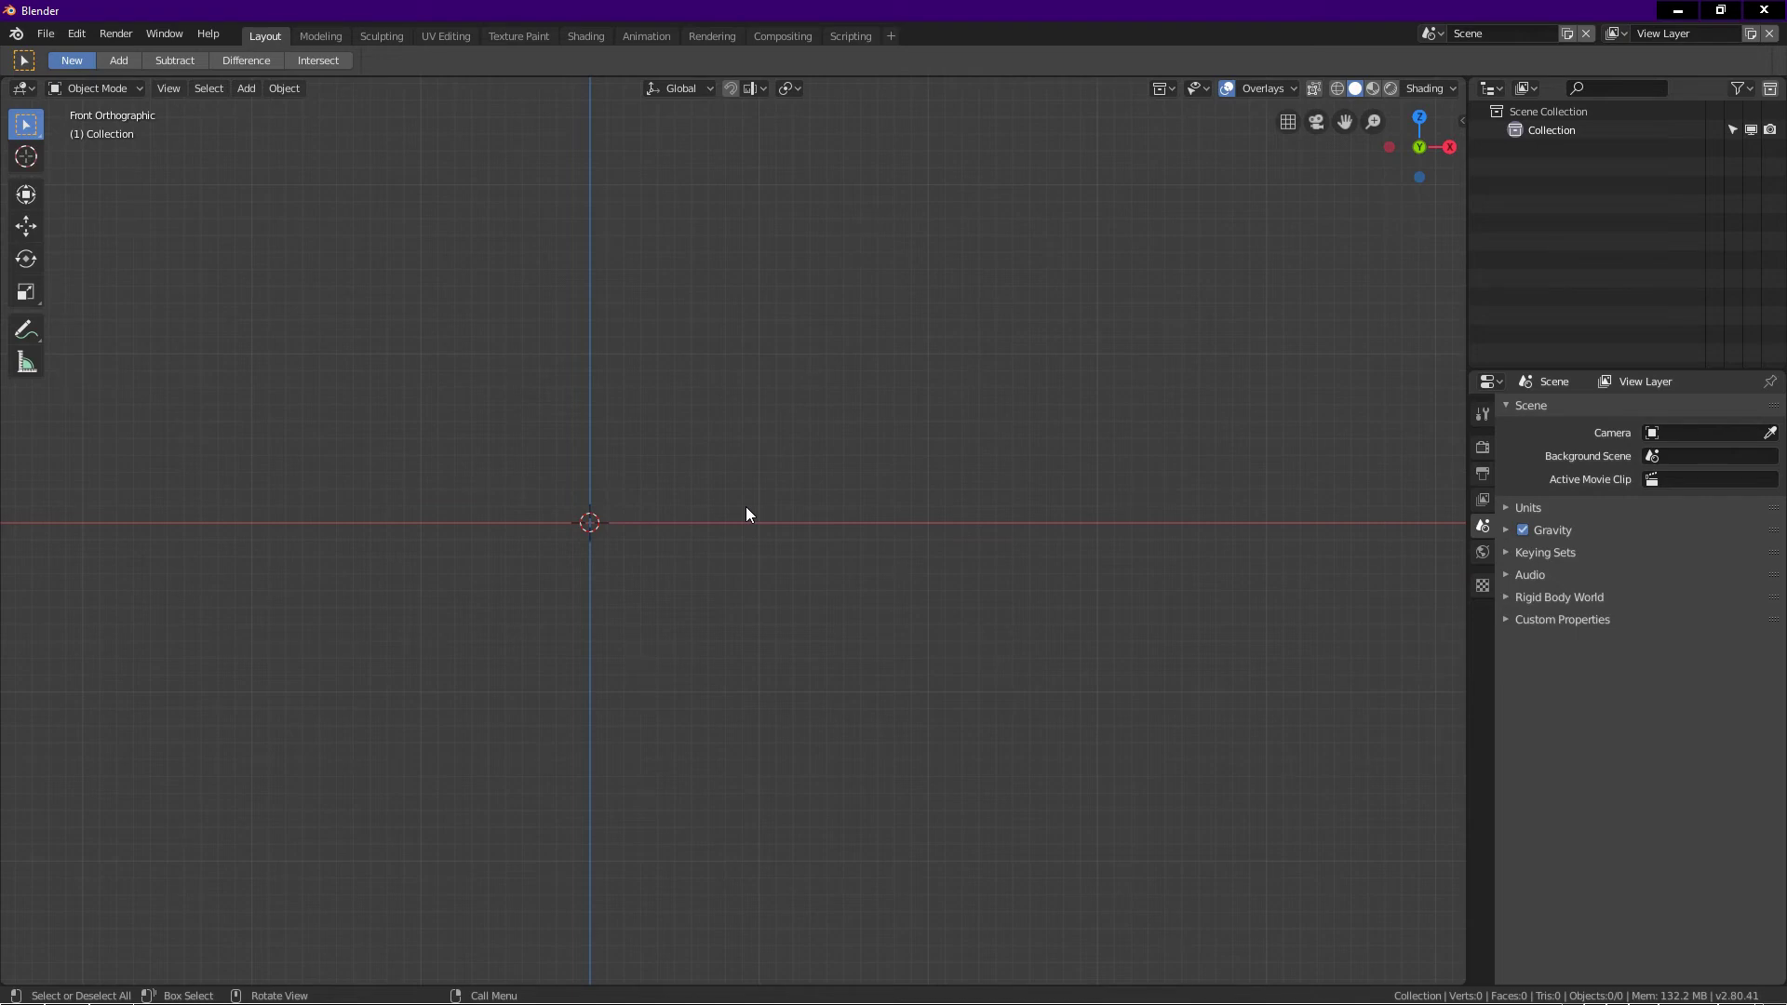
key("shift+a")
mouse_move(765, 505)
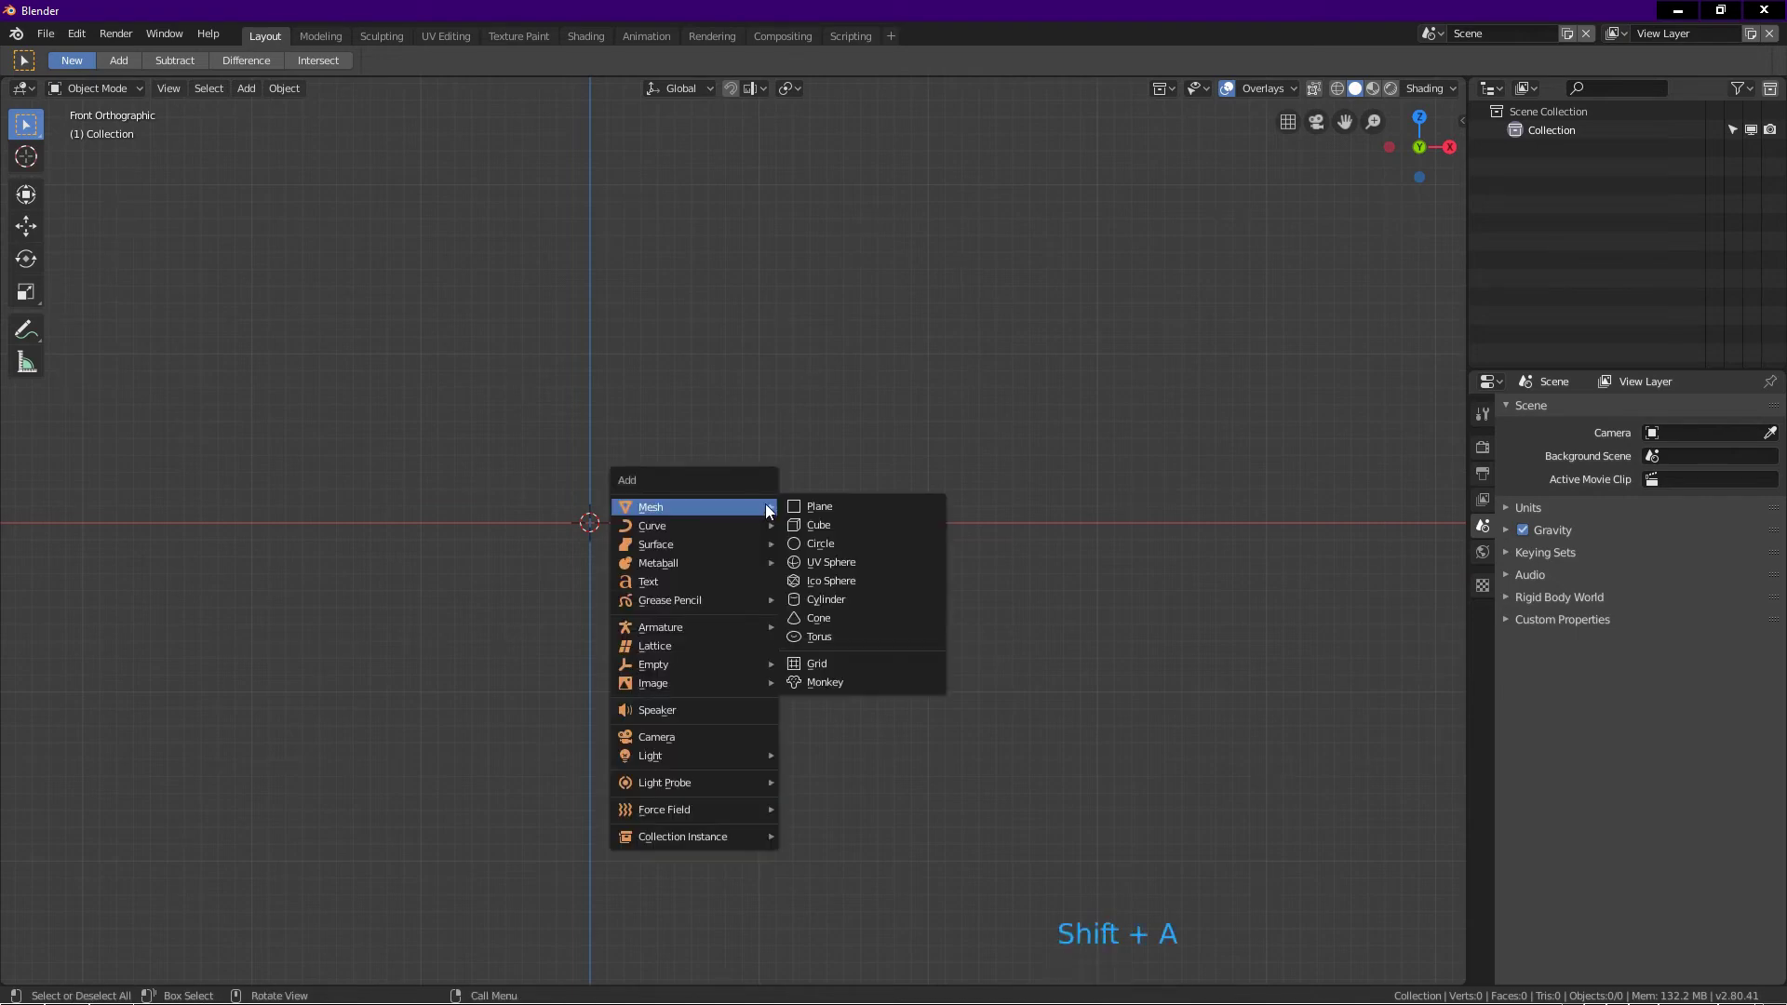
left_click(847, 527)
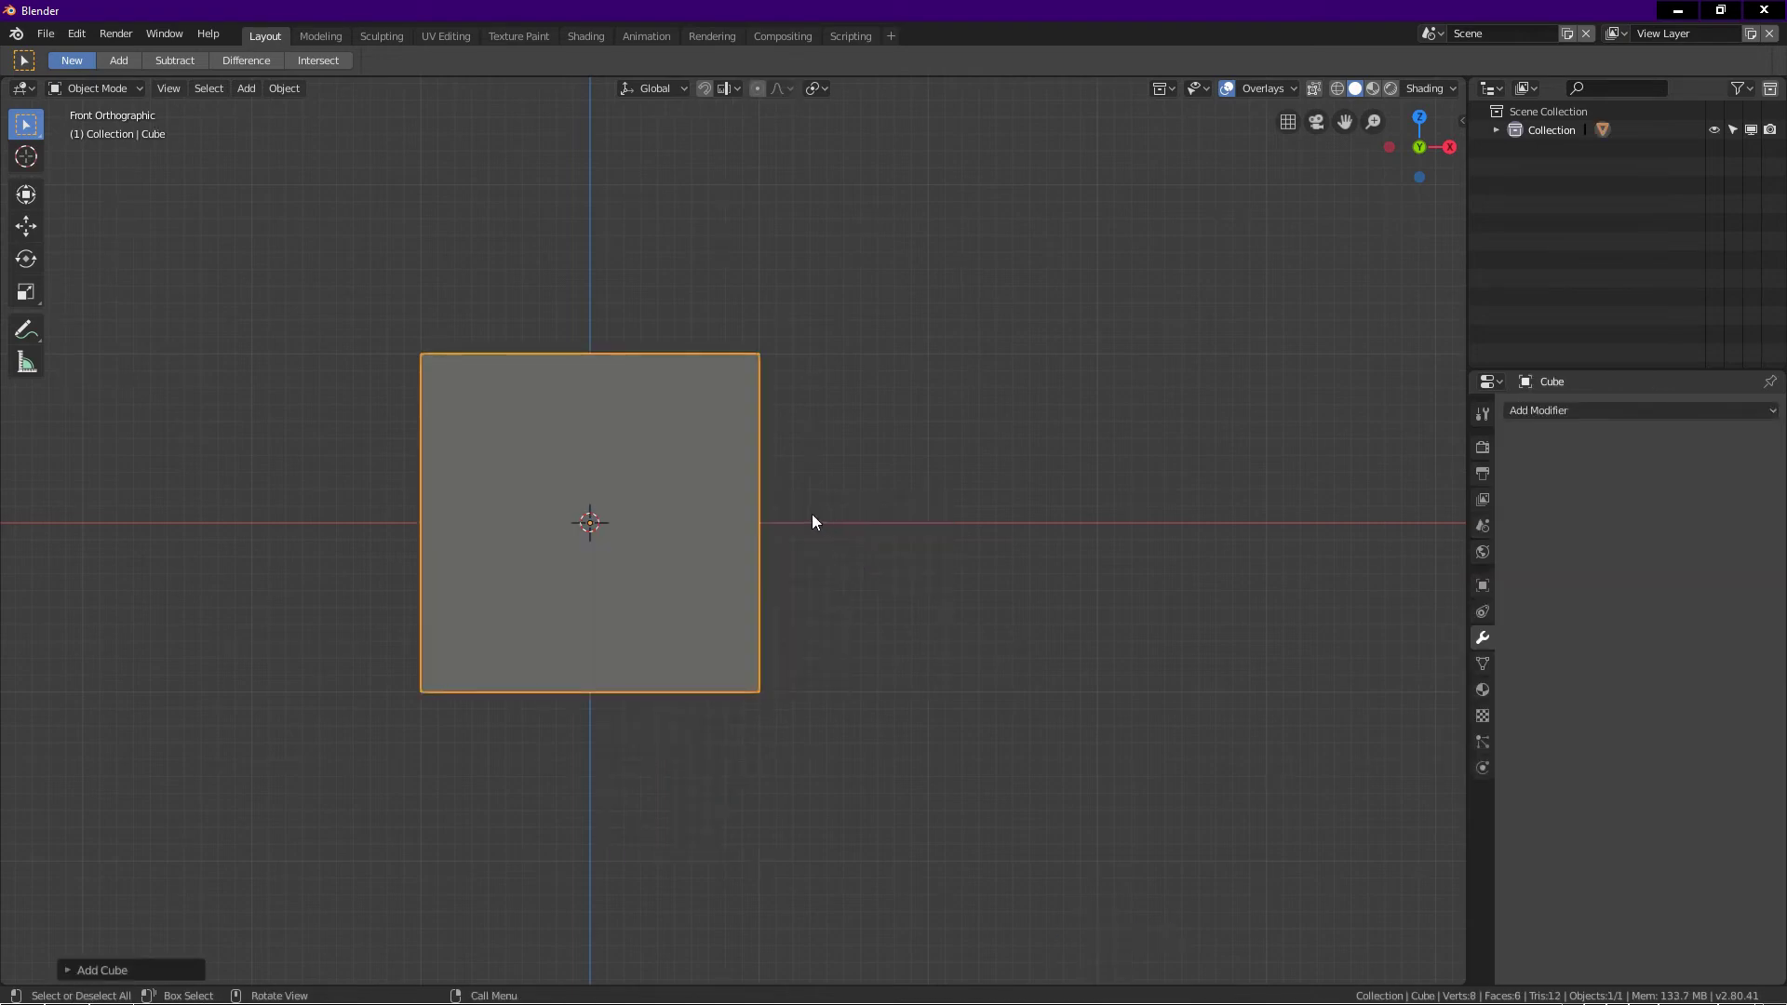
Shade the cube smooth and give it a Catmull-Clark subdivision modifier with 4 viewport levels
right_click(812, 517)
left_click(812, 518)
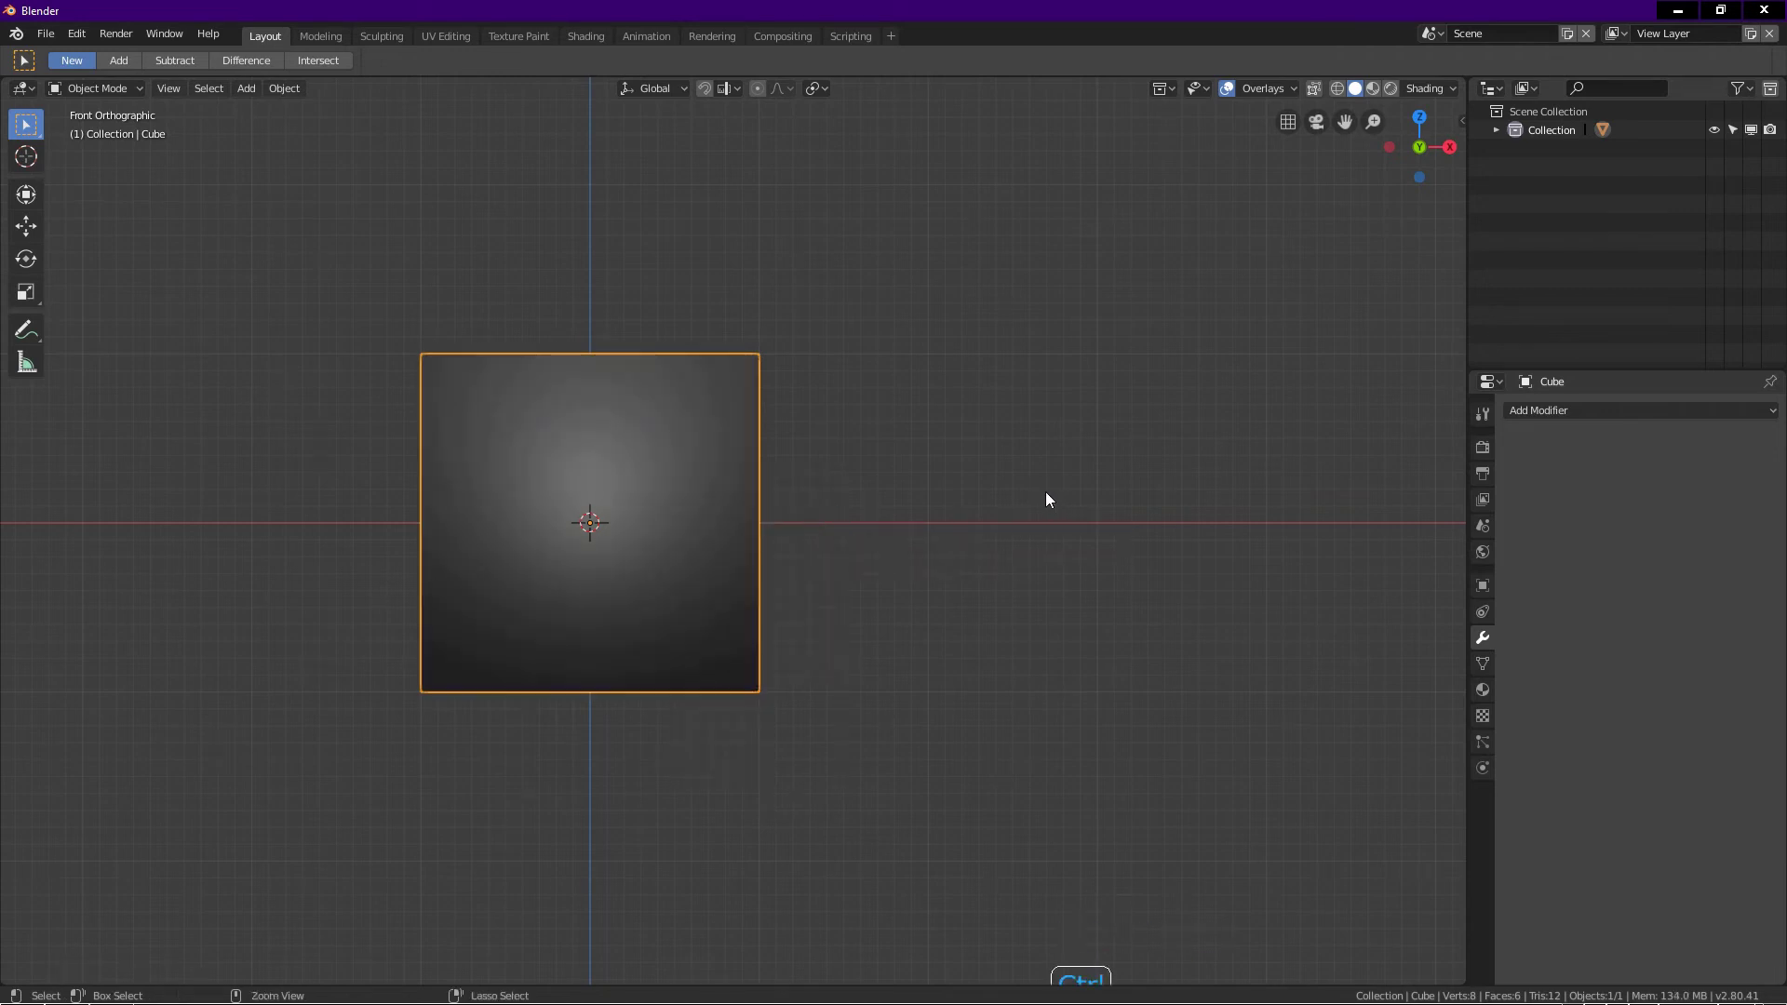
key("ctrl+4")
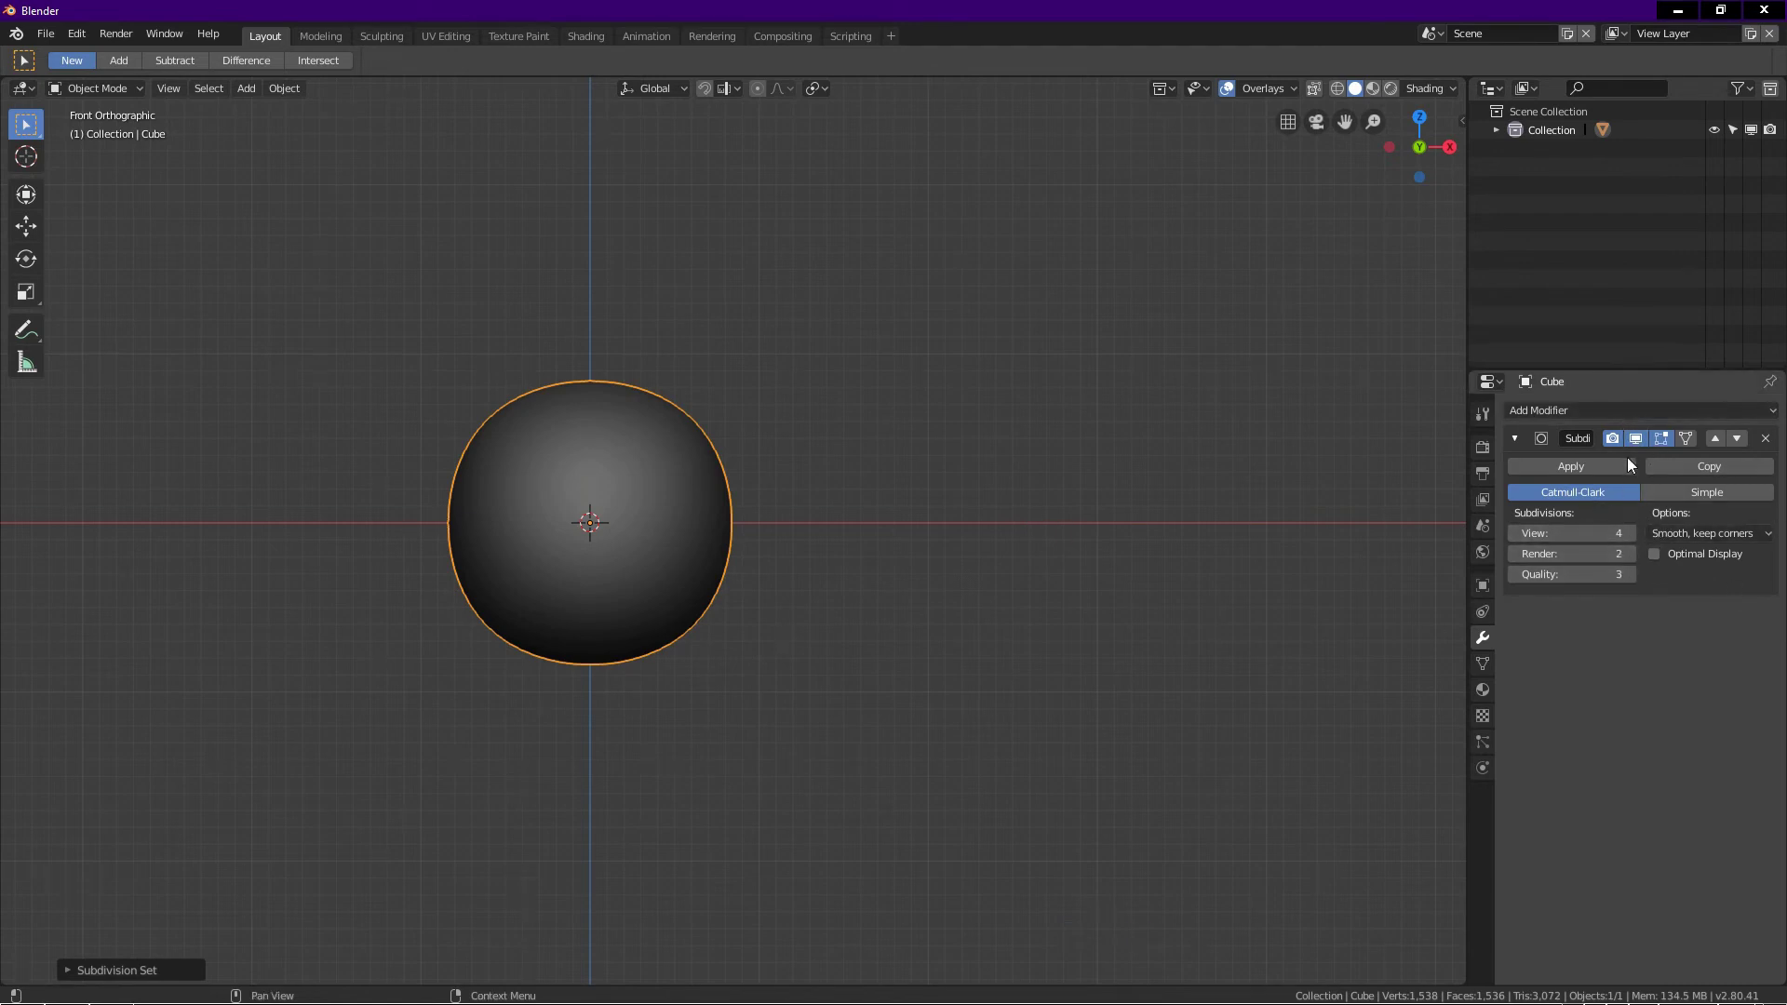
Add a Cast modifier of type Sphere below the subdivision and set its factor to 1
left_click(1648, 411)
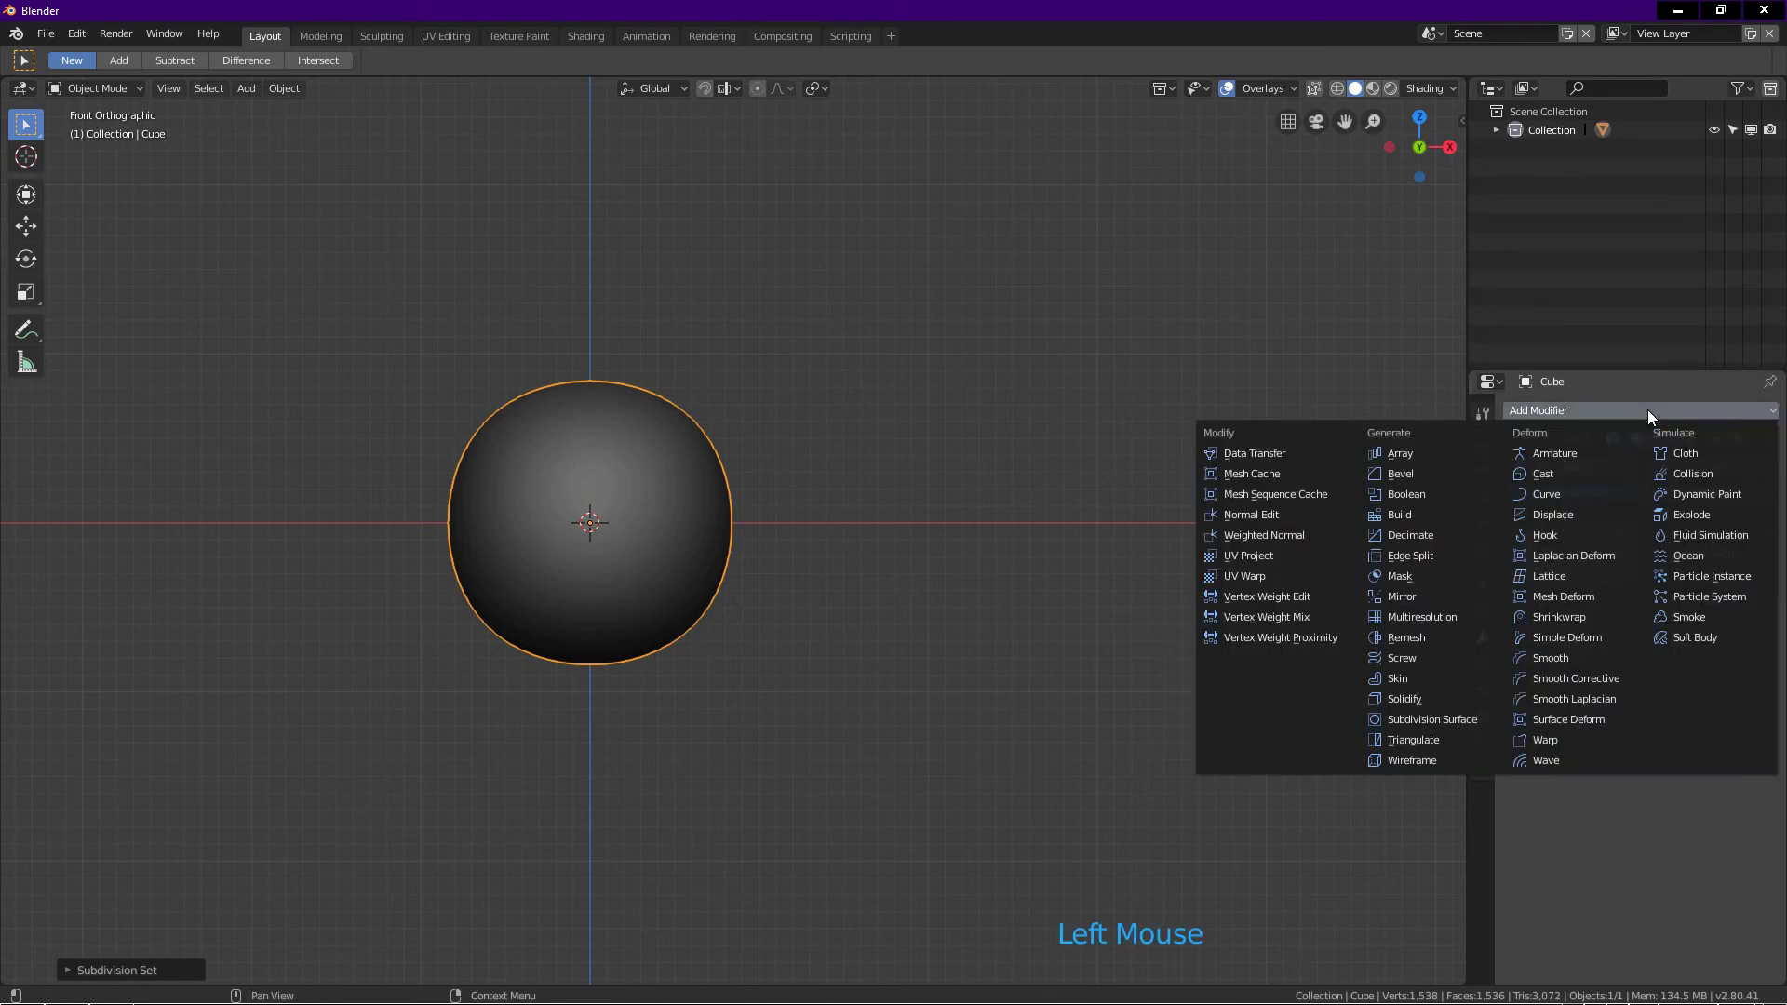
left_click(1554, 471)
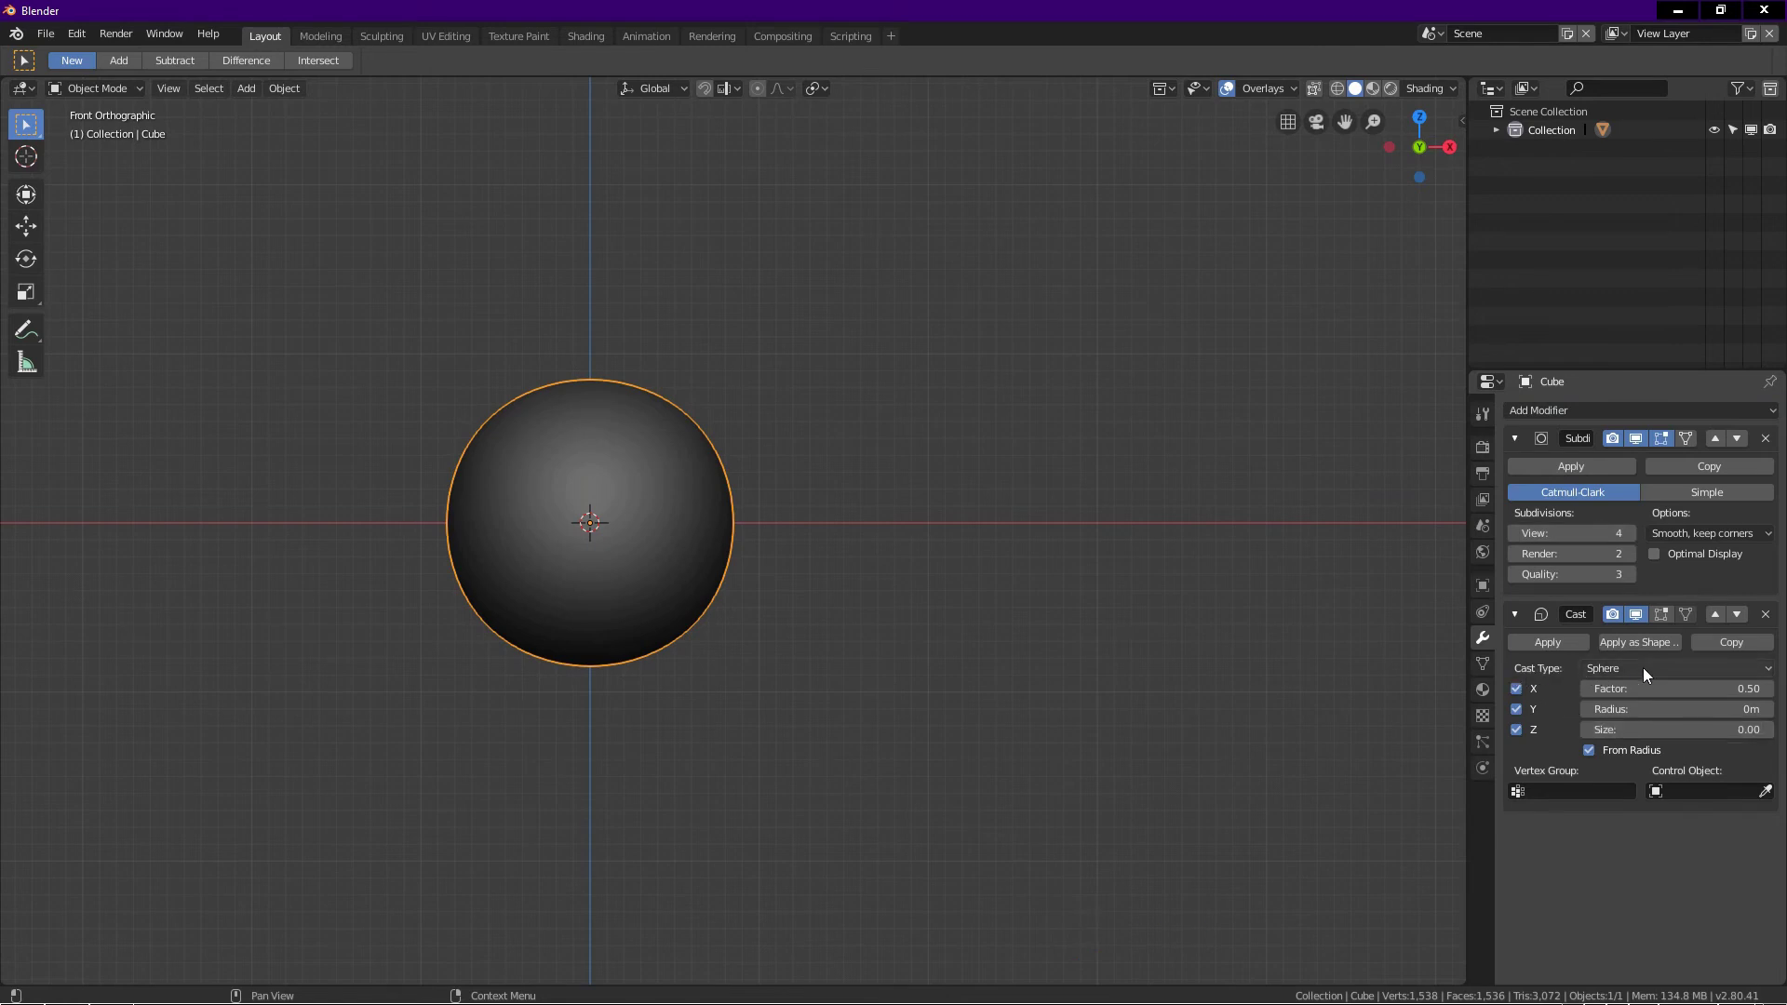
left_click(1675, 691)
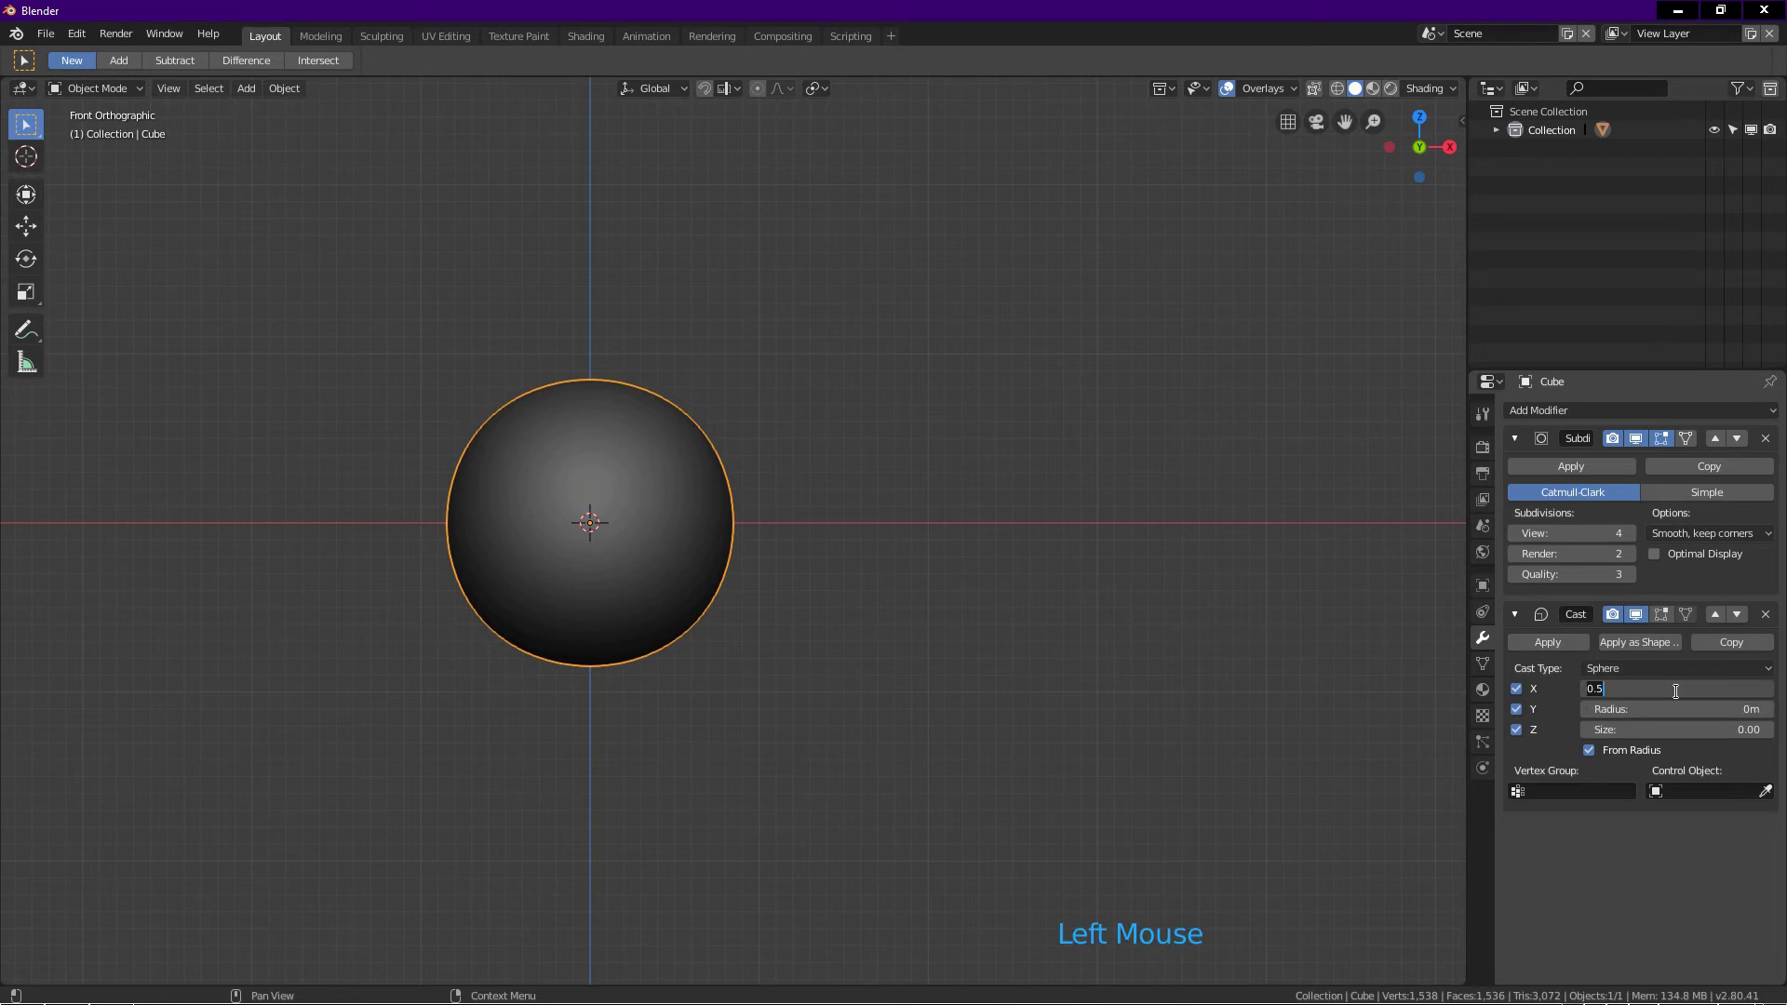
type("1")
key("Return")
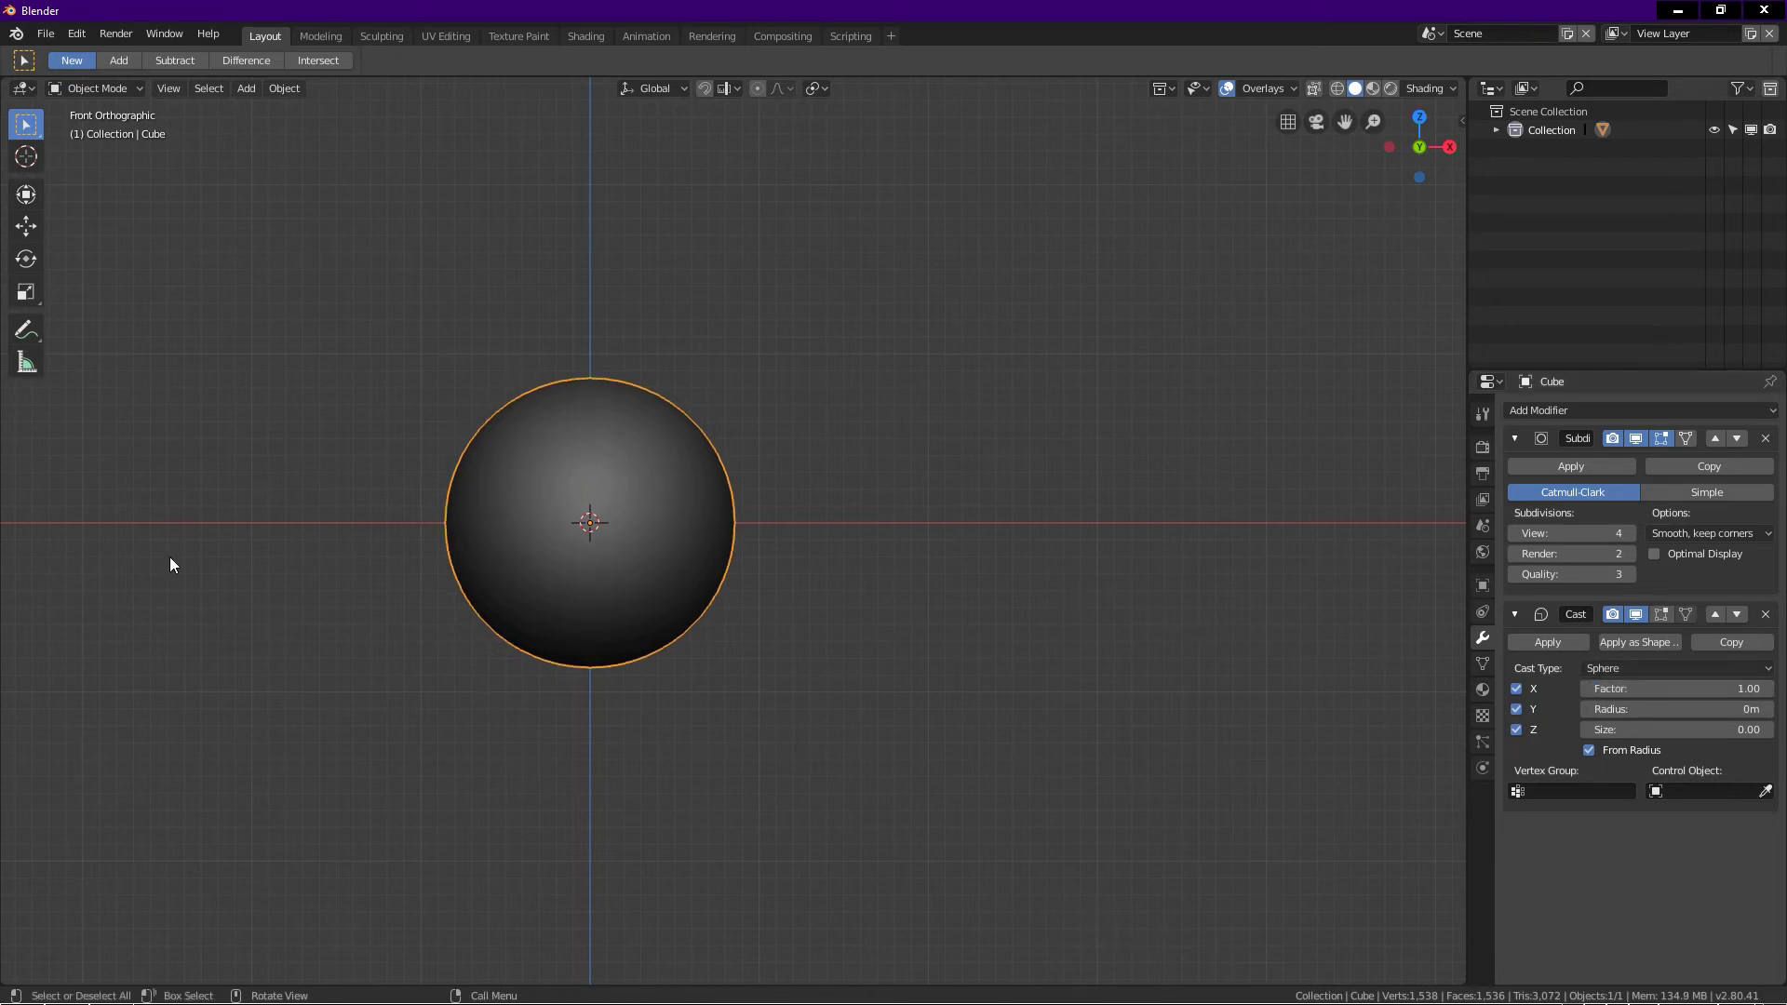
Compare the shape without and with the Cast modifier by switching its viewport display off and on again
scroll(556, 527, "up", 1)
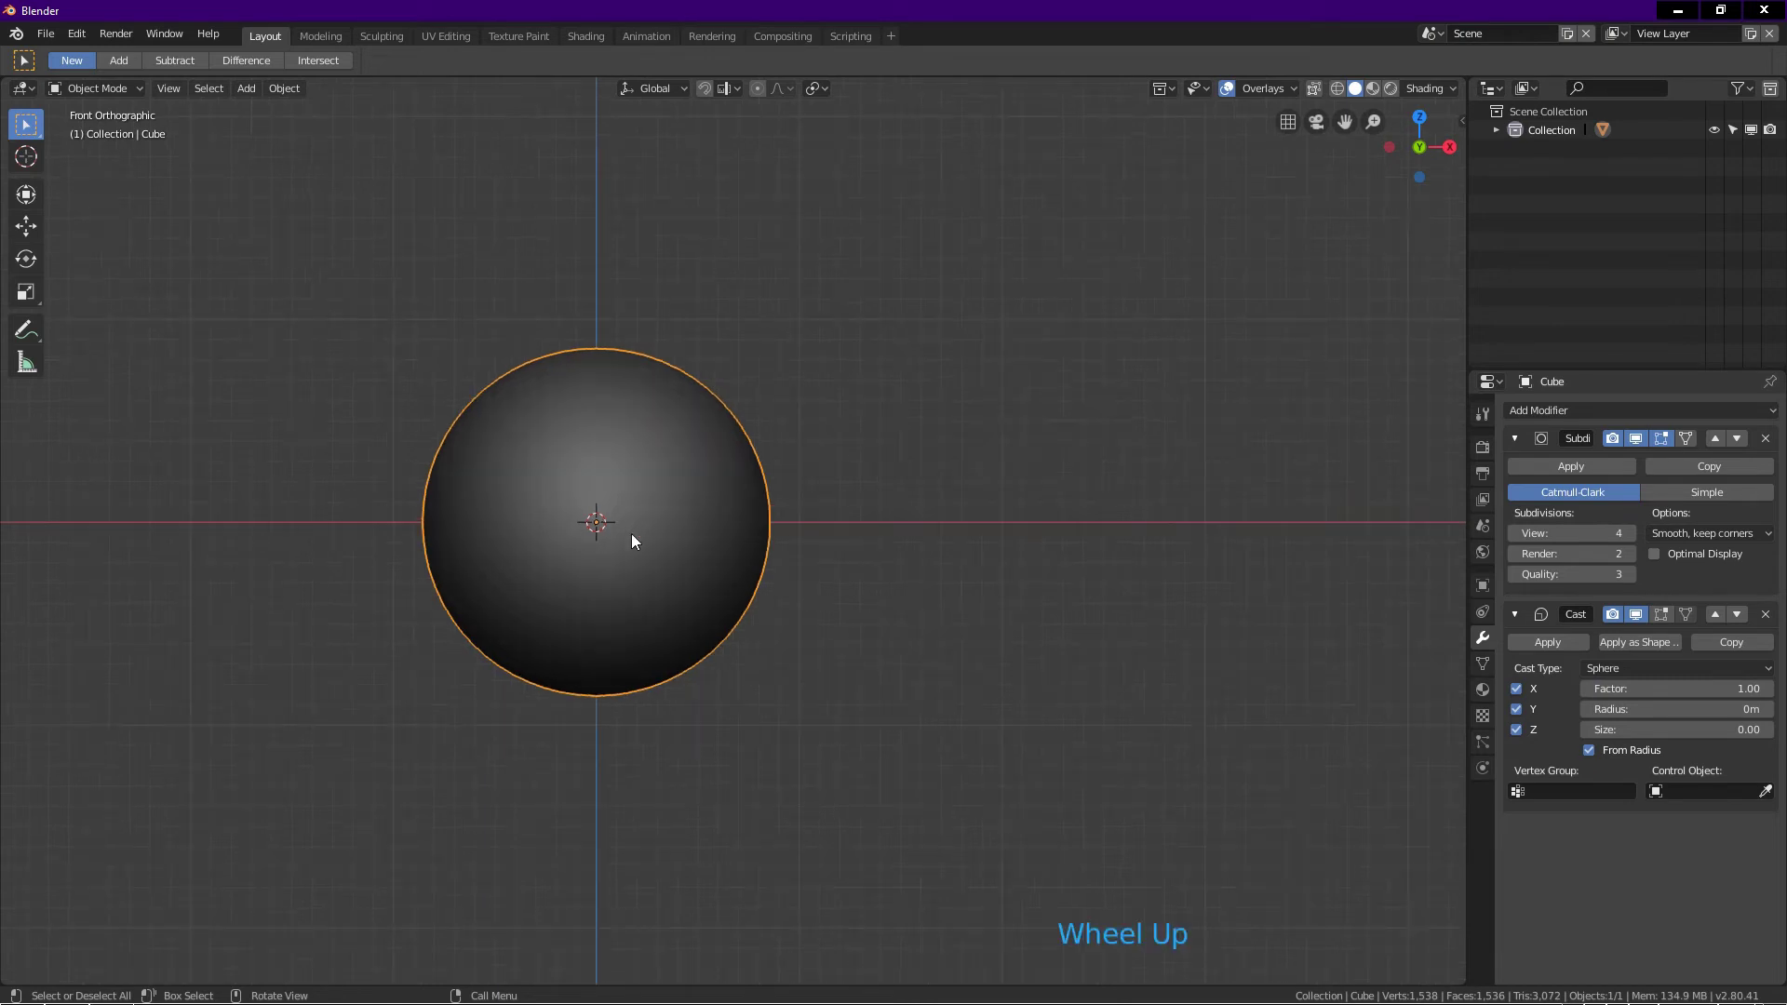
left_click(1638, 615)
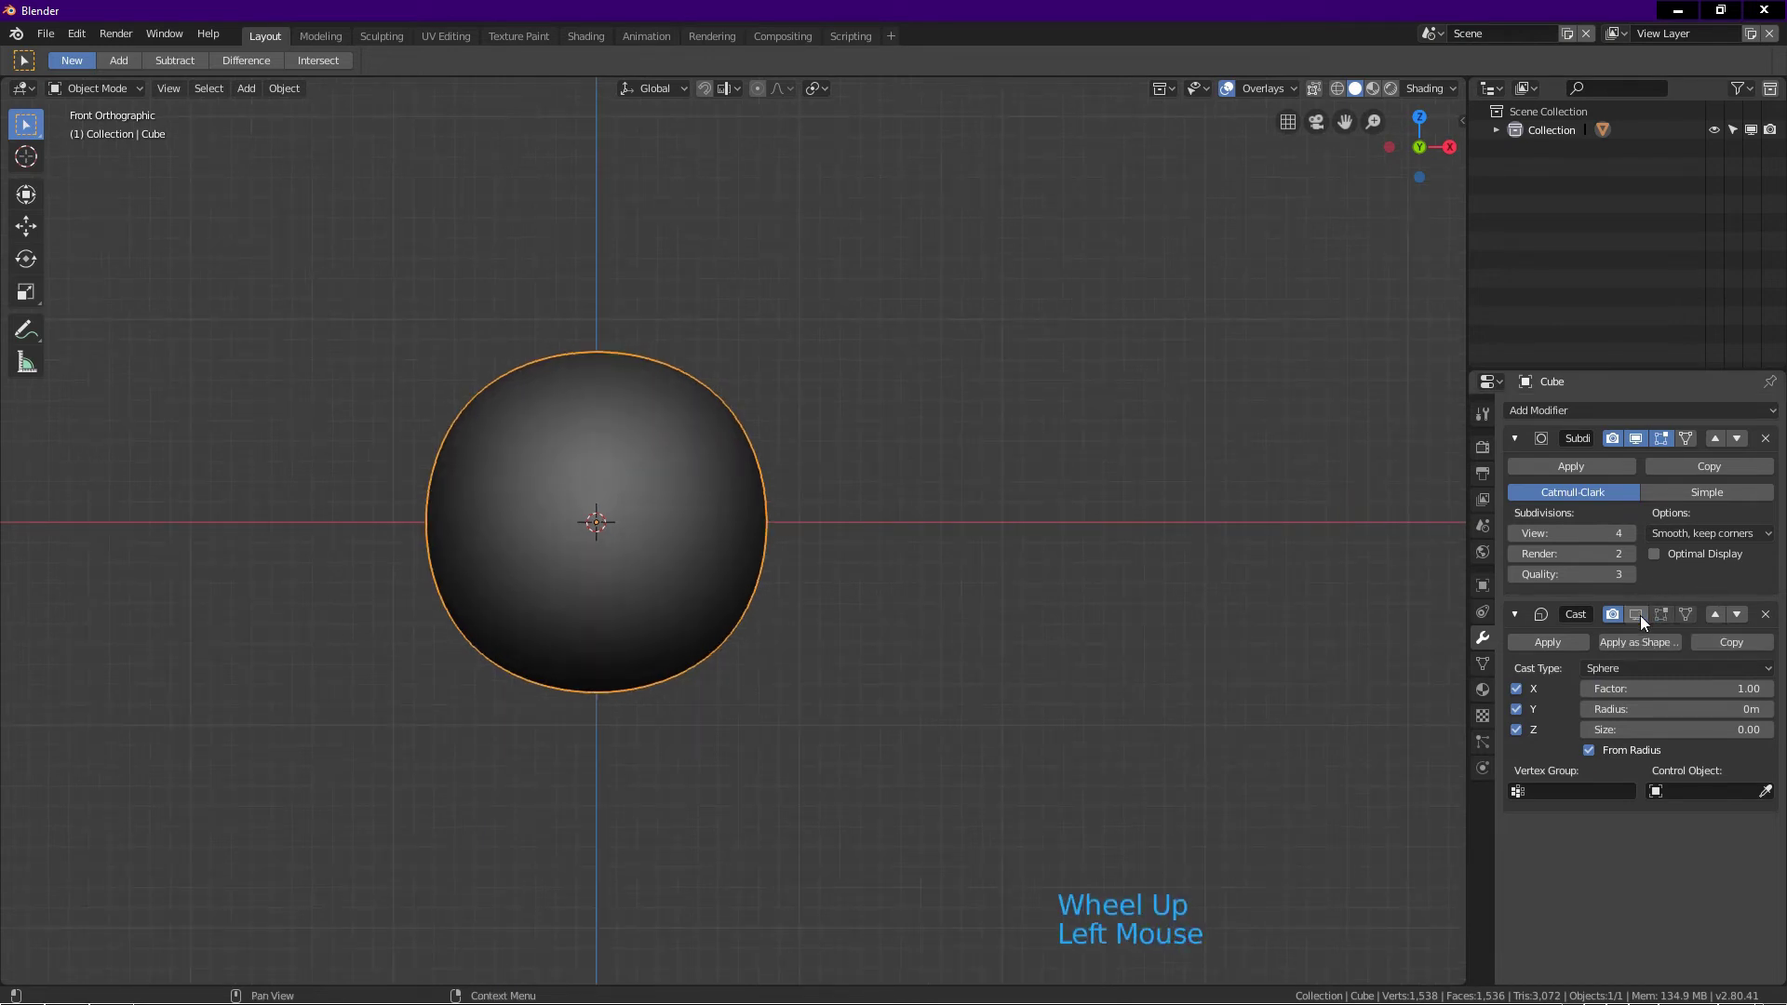
left_click(1639, 616)
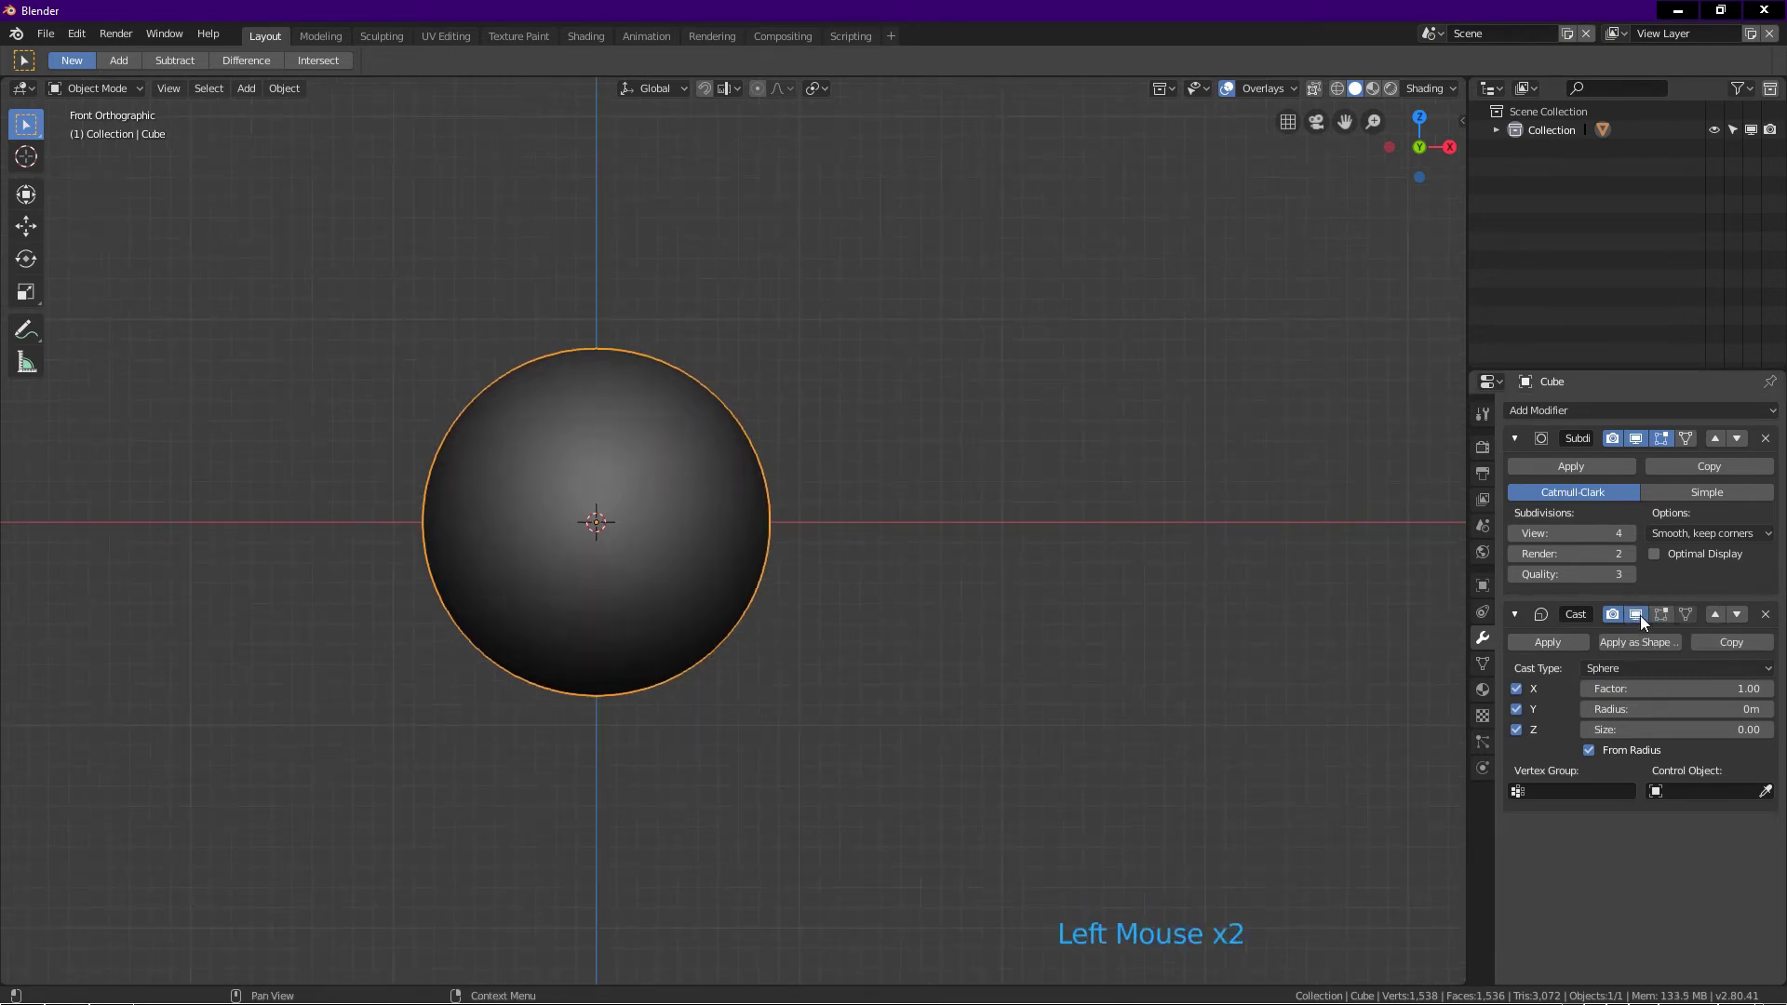
Change the viewport MatCap to the black and white horizontal stripes for the cast sphere
scroll(711, 562, "up", 1)
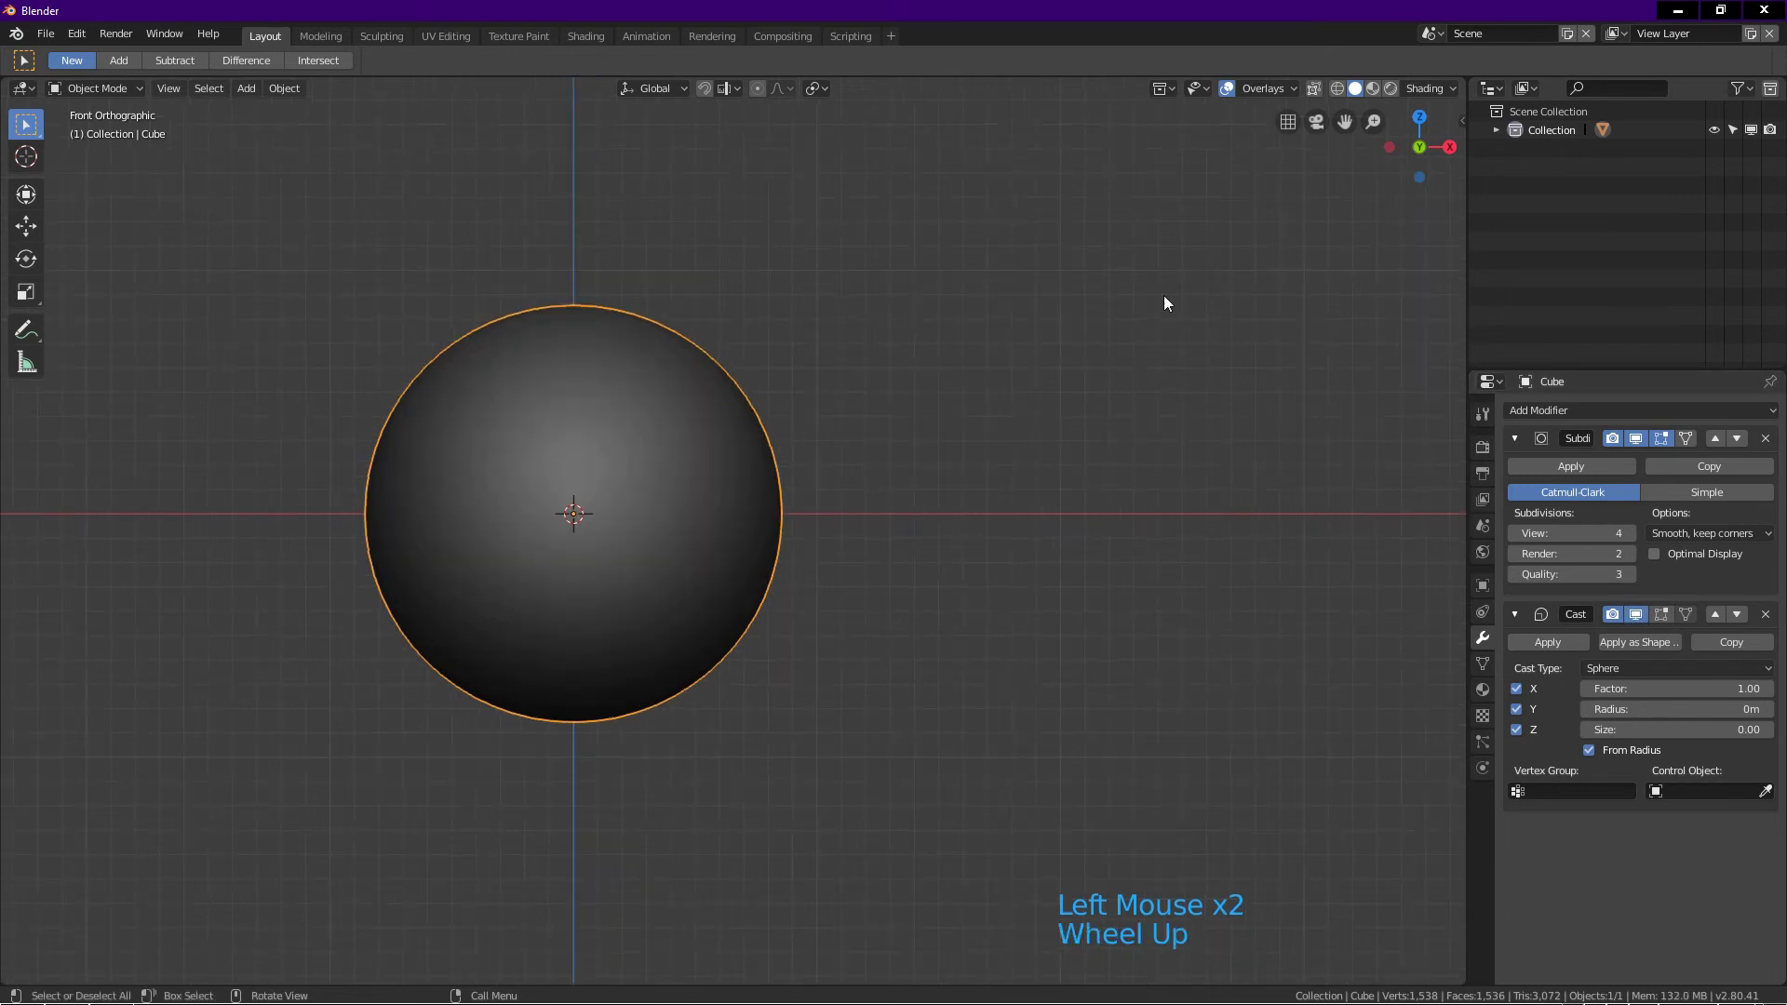
left_click(1422, 90)
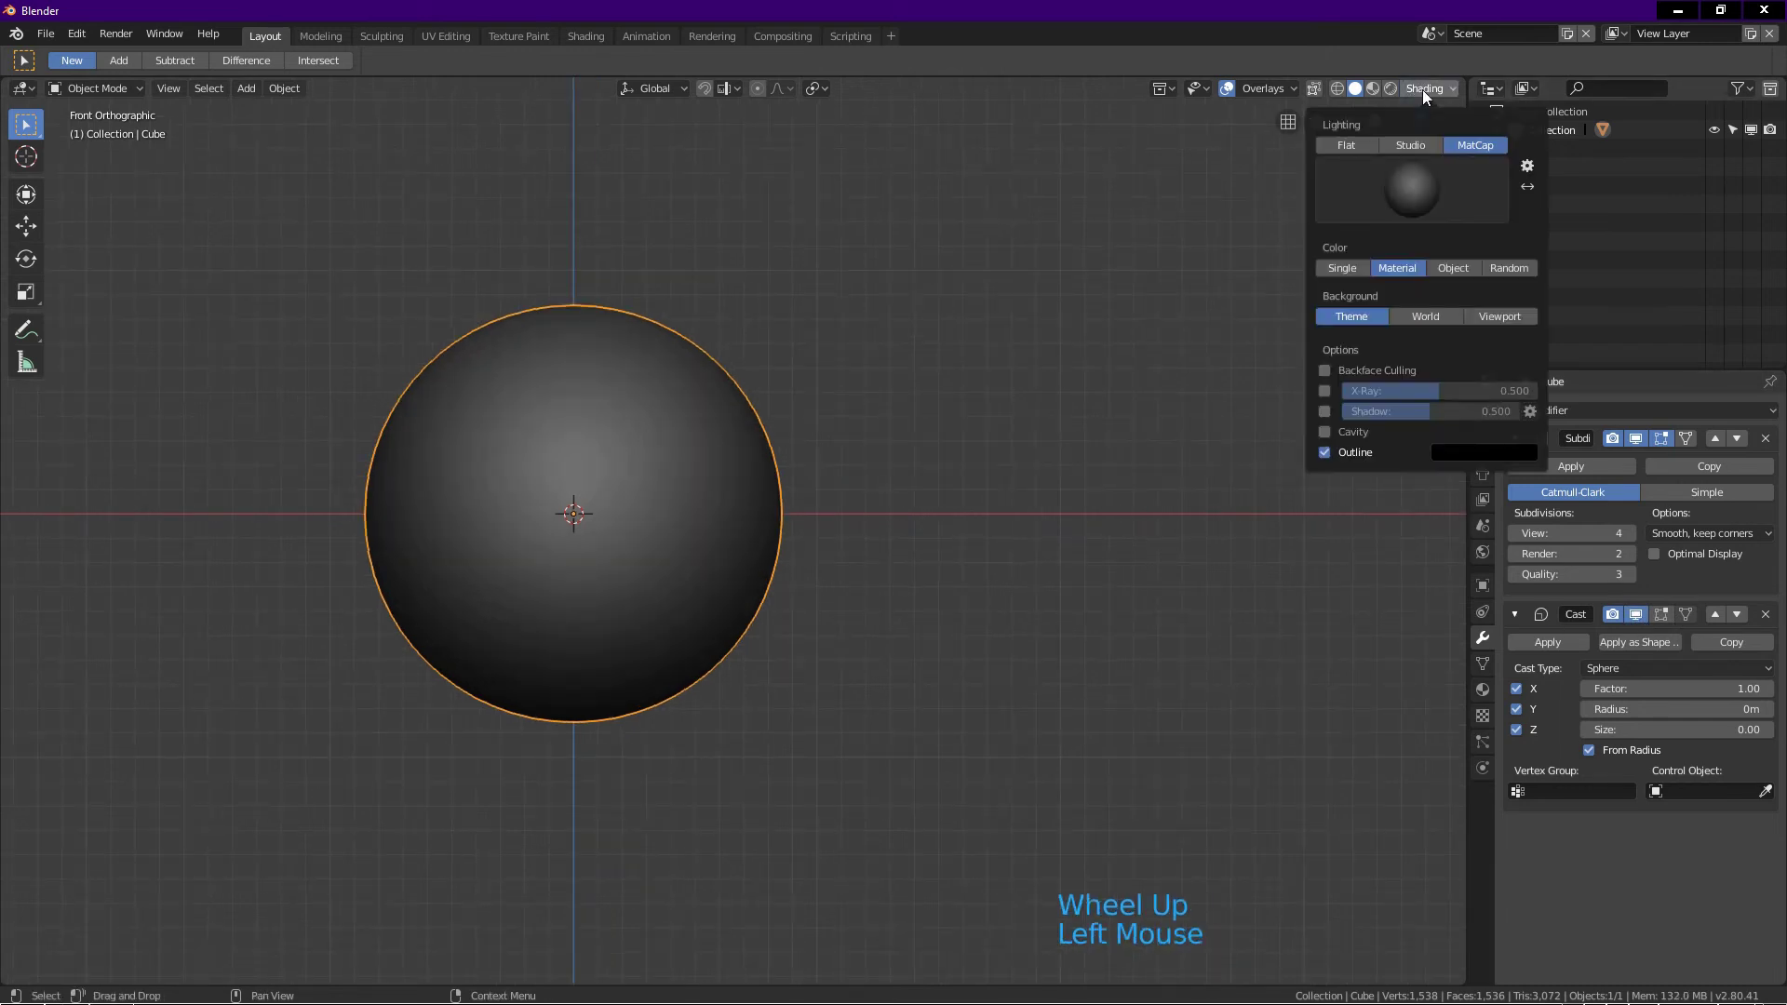
left_click(1460, 182)
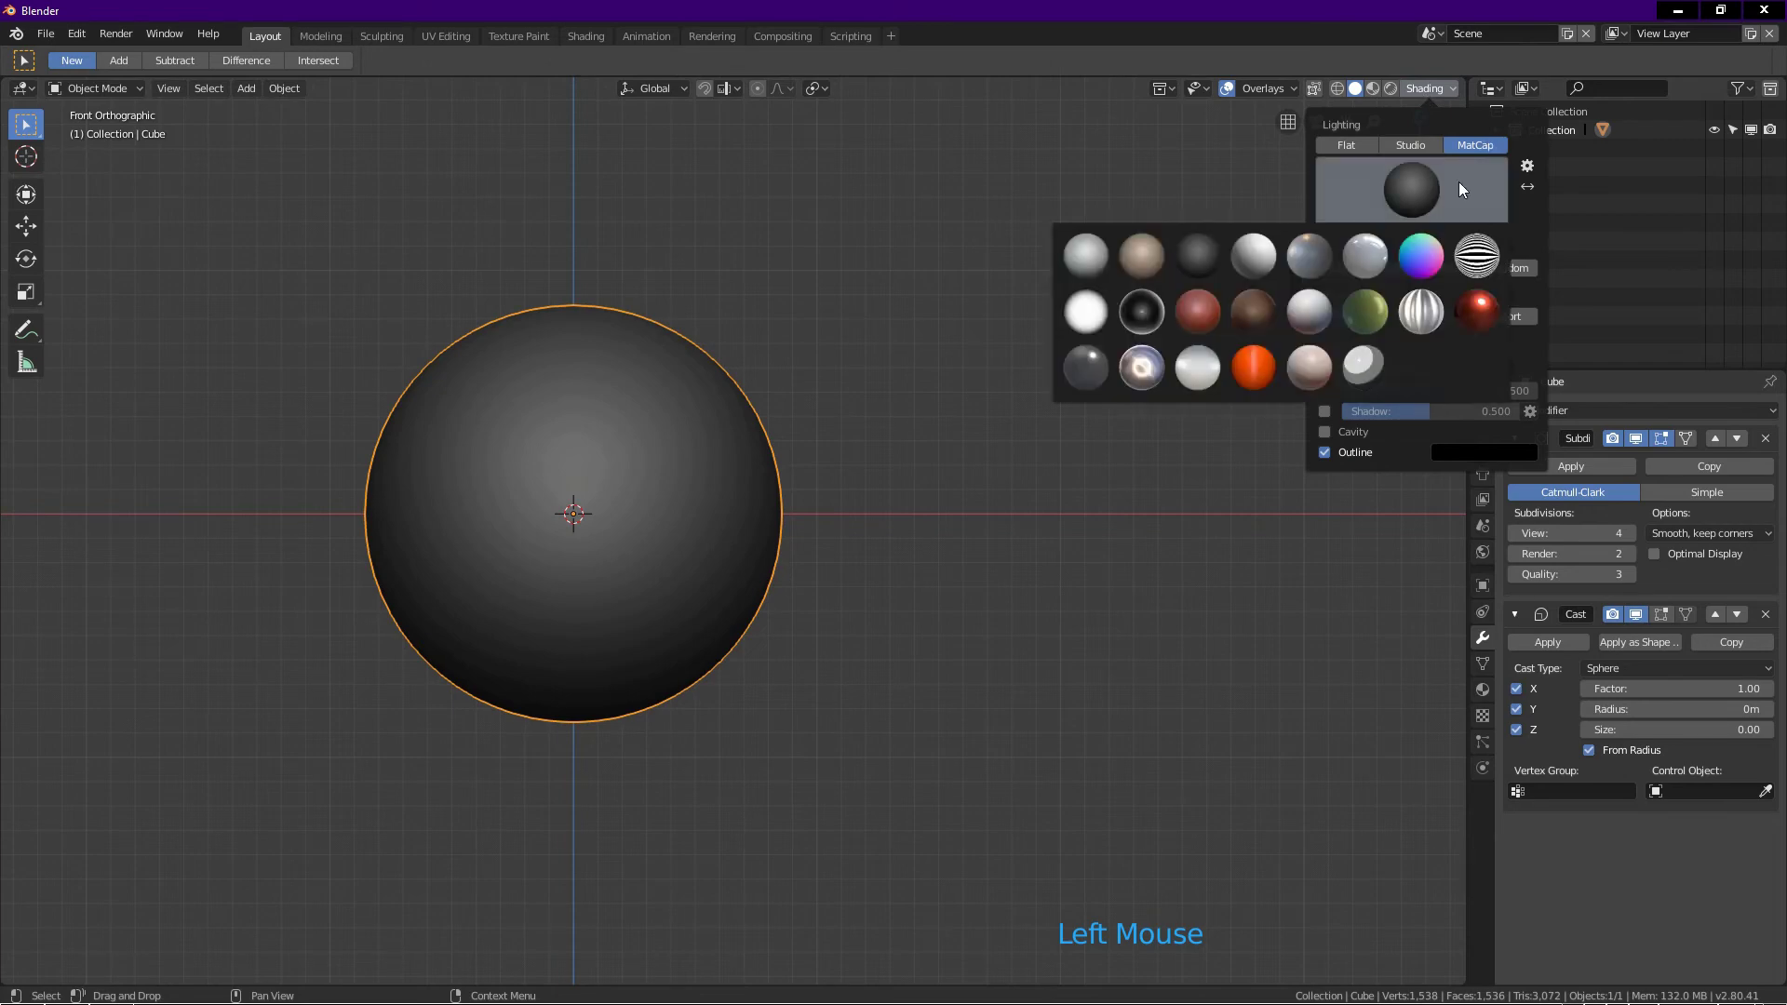
left_click(1478, 258)
Examine the cast sphere's striped reflections for distortions by rotating the view all around it from the front
scroll(587, 516, "up", 2)
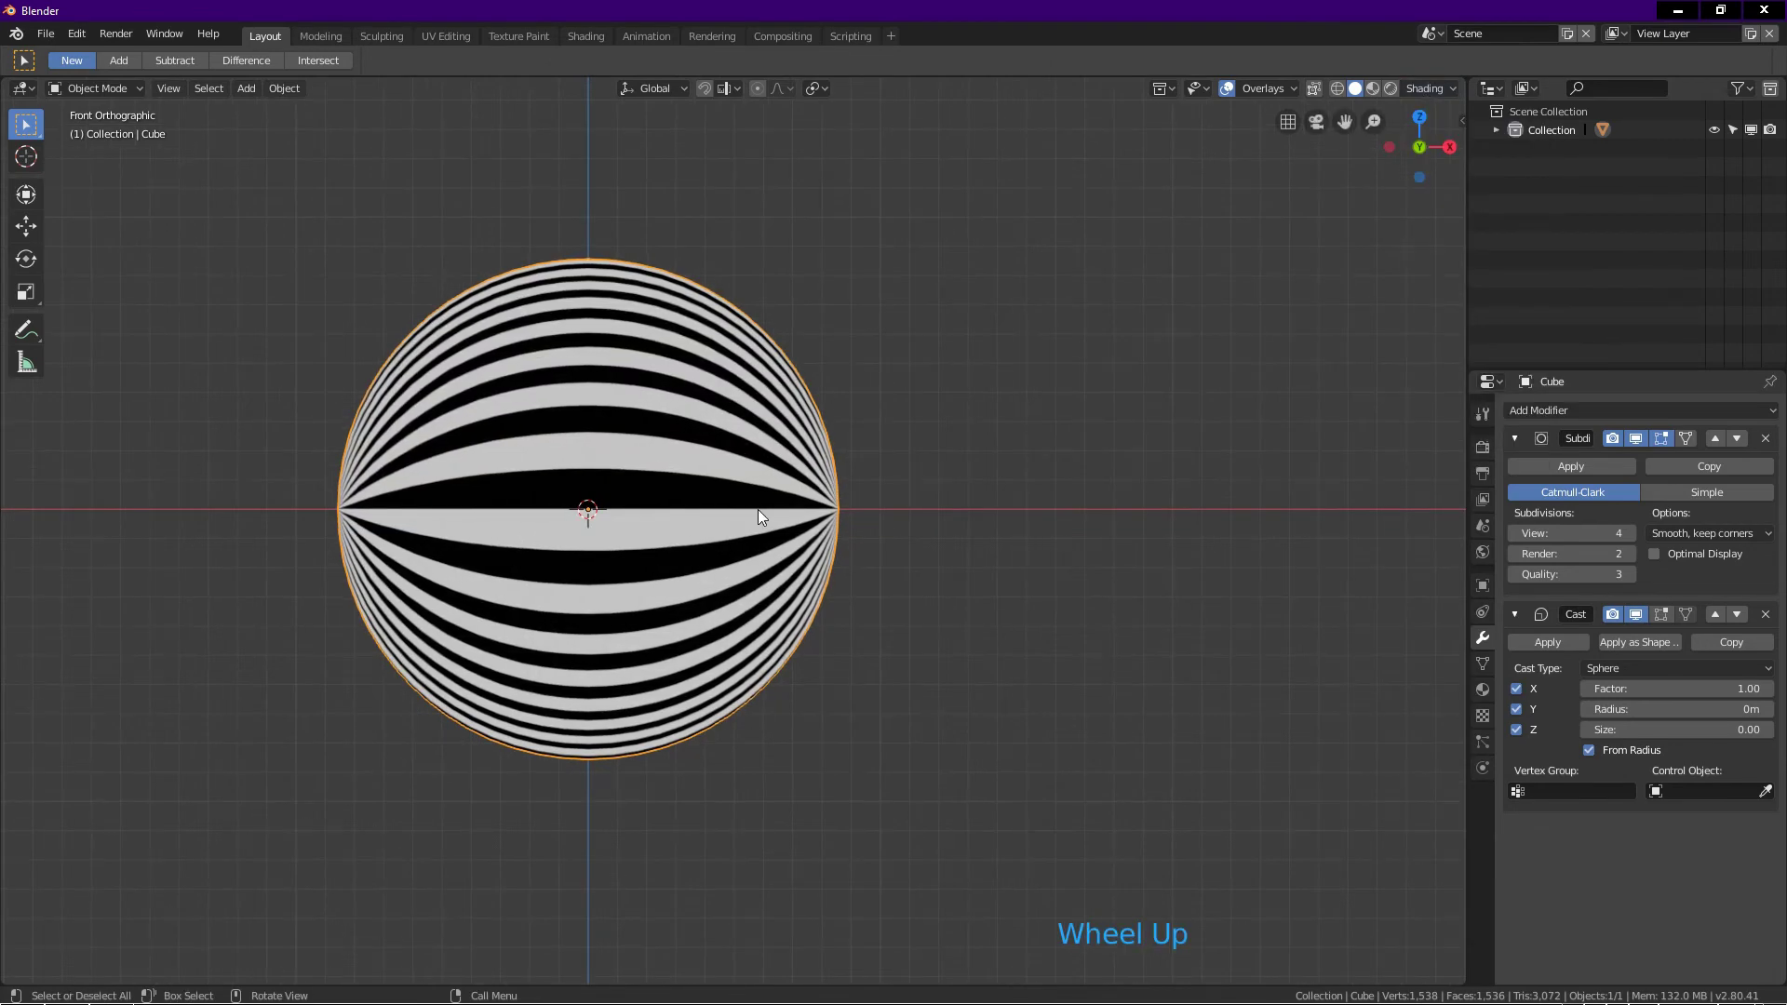
key("KP_1")
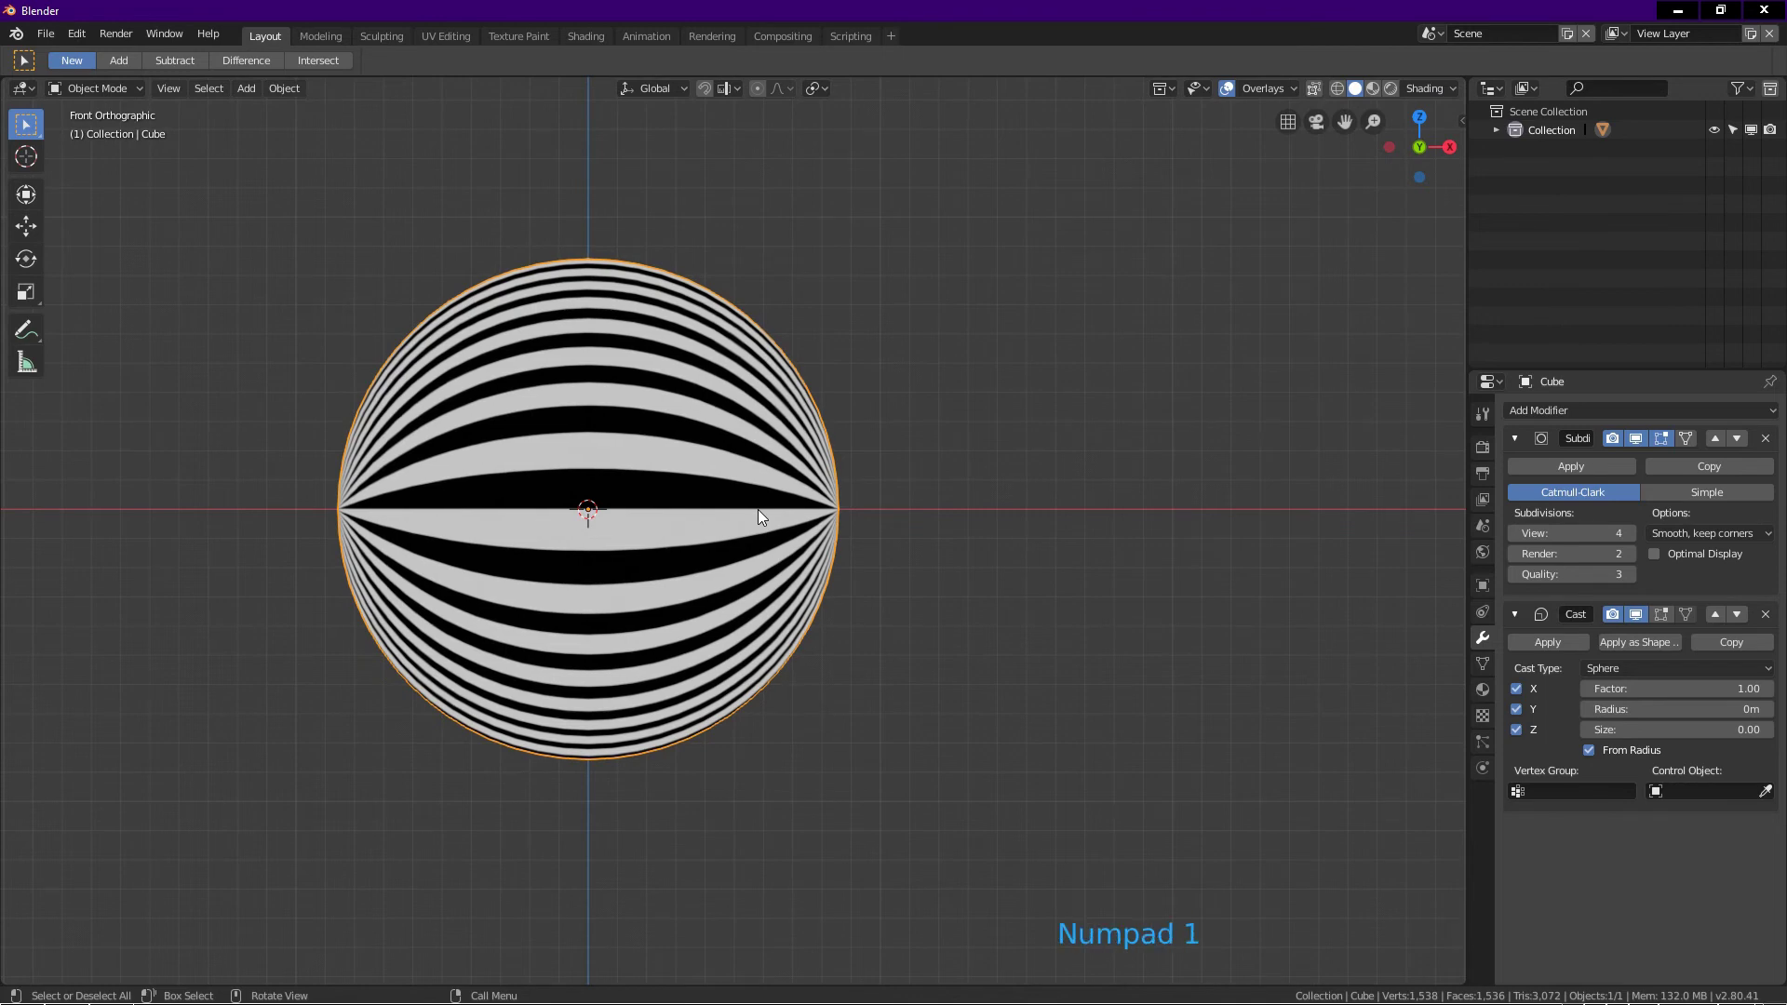
key("KP_8")
key("KP_8")
key("KP_8")
key("KP_8")
key("KP_8")
key("KP_8")
key("KP_8")
key("KP_8")
key("KP_8")
key("KP_8")
key("KP_8")
key("KP_8")
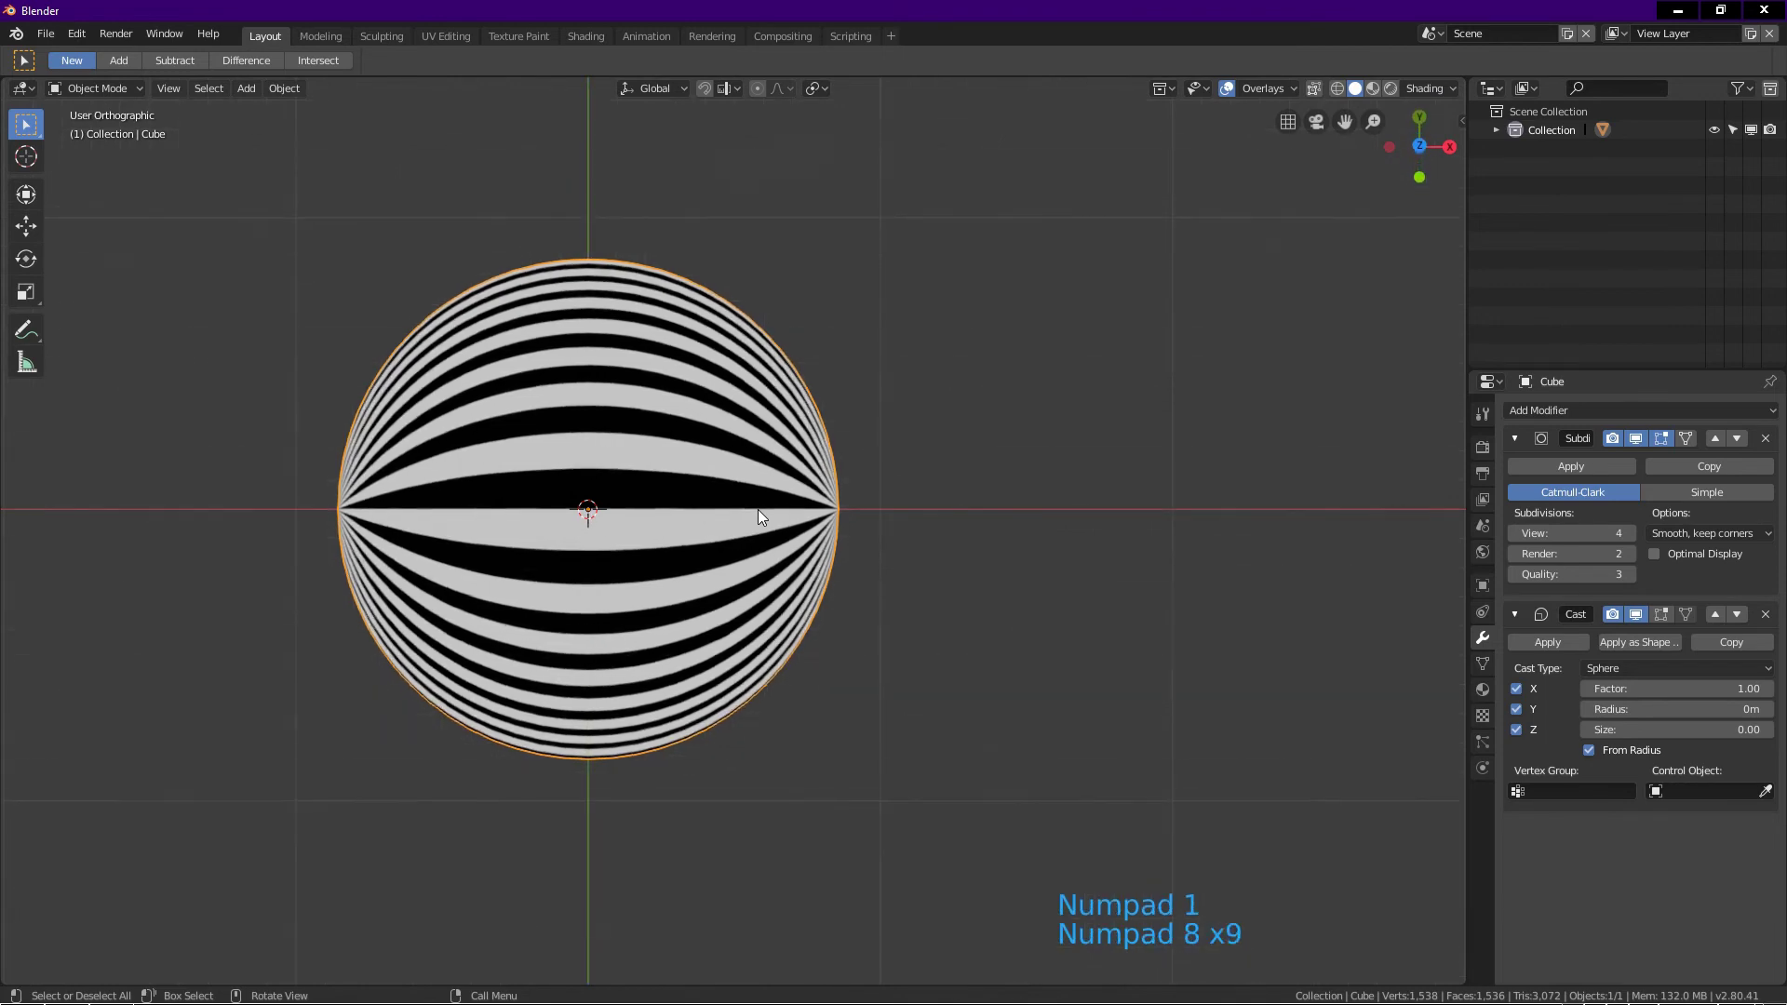
key("KP_8")
key("KP_8")
key("KP_8")
key("KP_8")
key("KP_8")
key("KP_8")
key("KP_8")
key("KP_8")
key("KP_8")
key("KP_8")
key("KP_8")
key("KP_8")
key("KP_8")
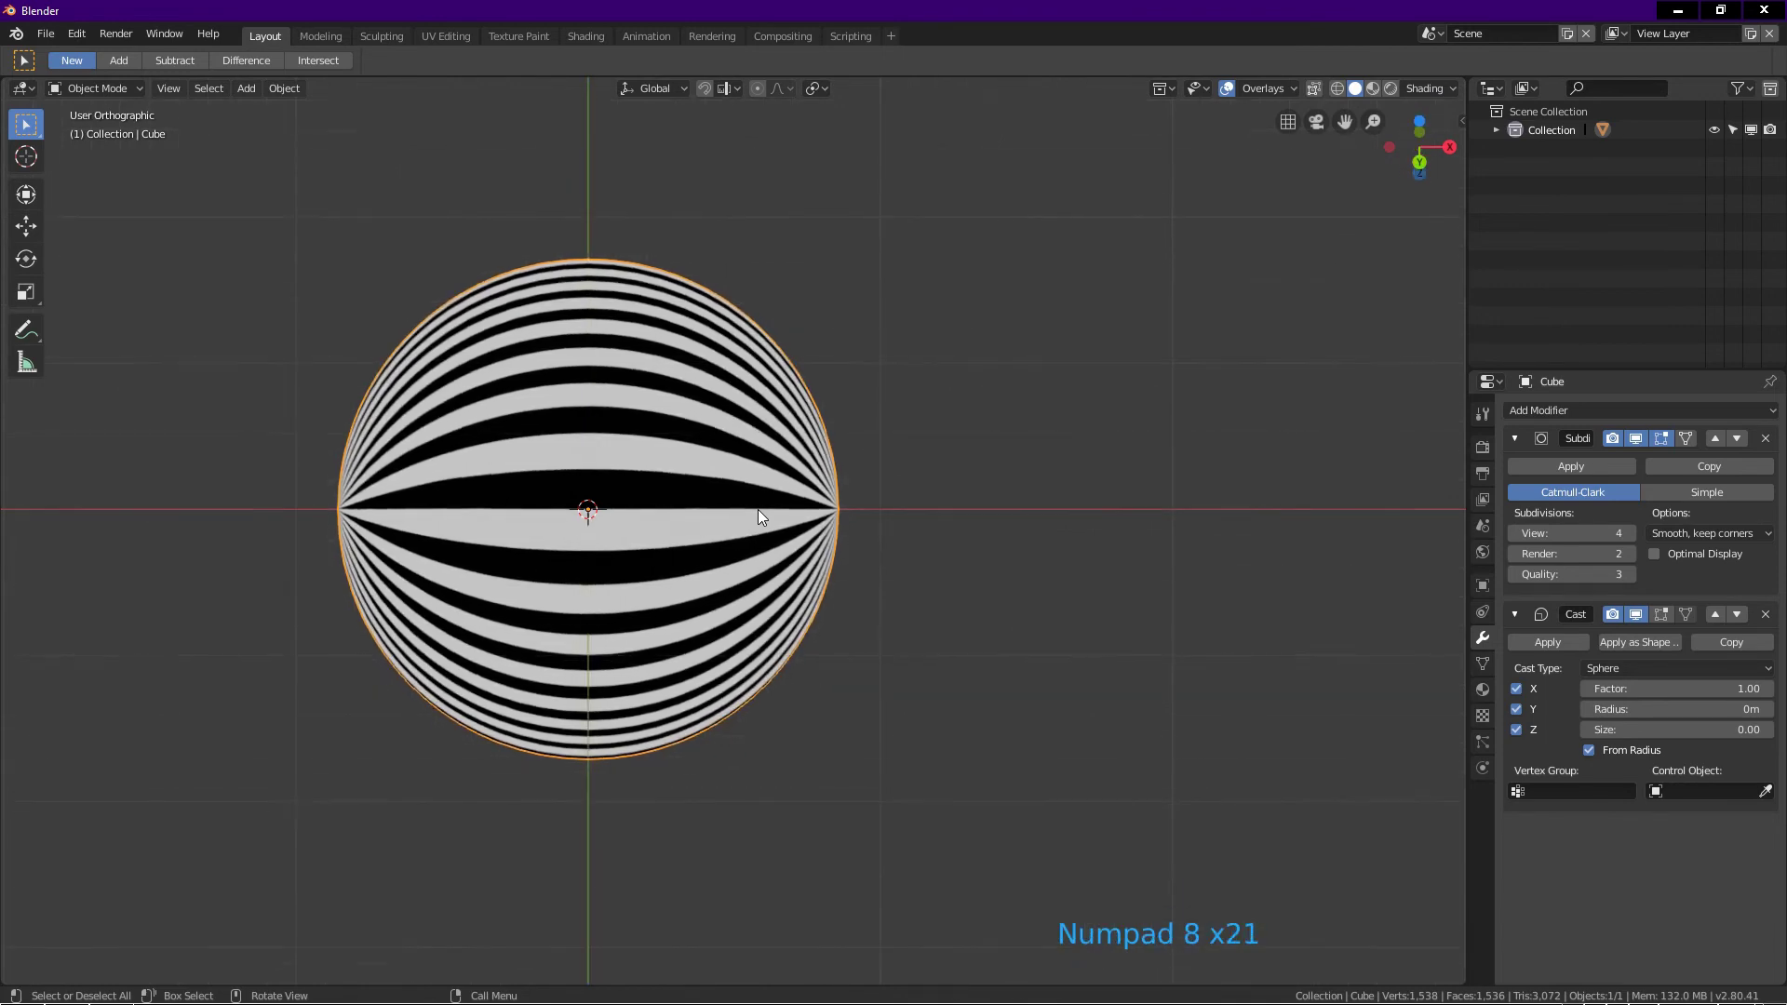
key("KP_8")
key("KP_8")
key("KP_8")
key("KP_8")
key("KP_8")
key("KP_8")
key("KP_8")
key("KP_8")
key("KP_8")
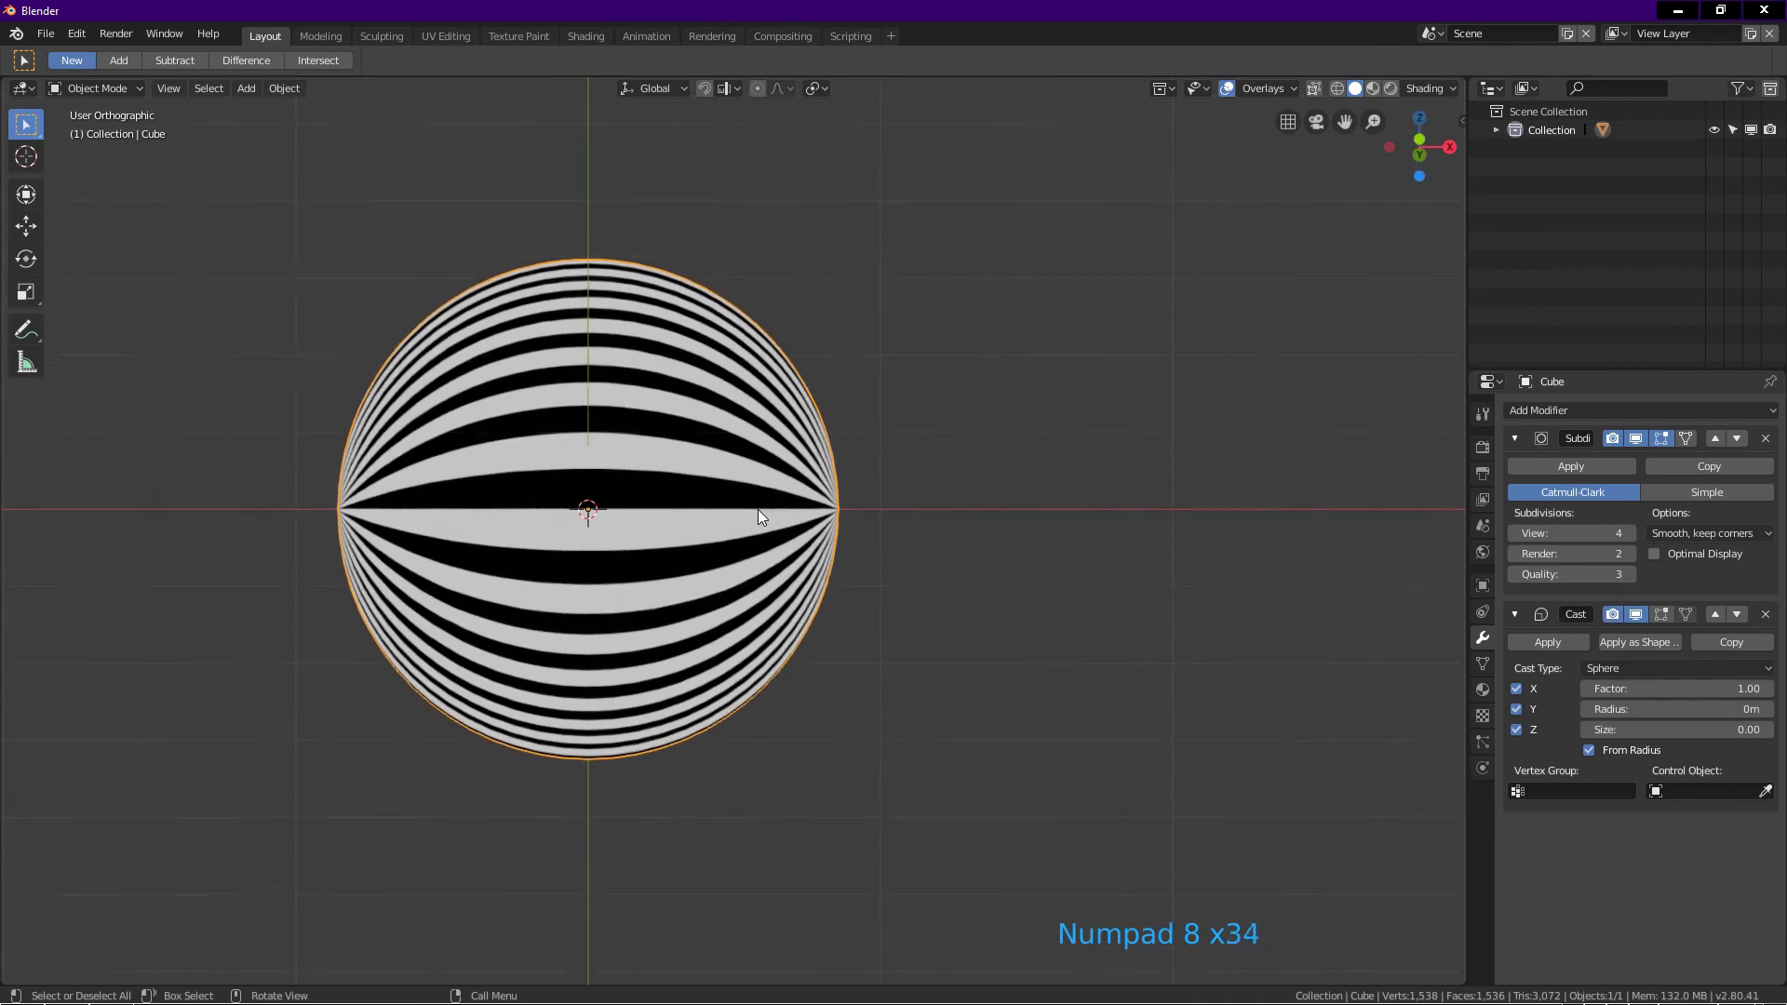
middle_click_drag(547, 521, 463, 450)
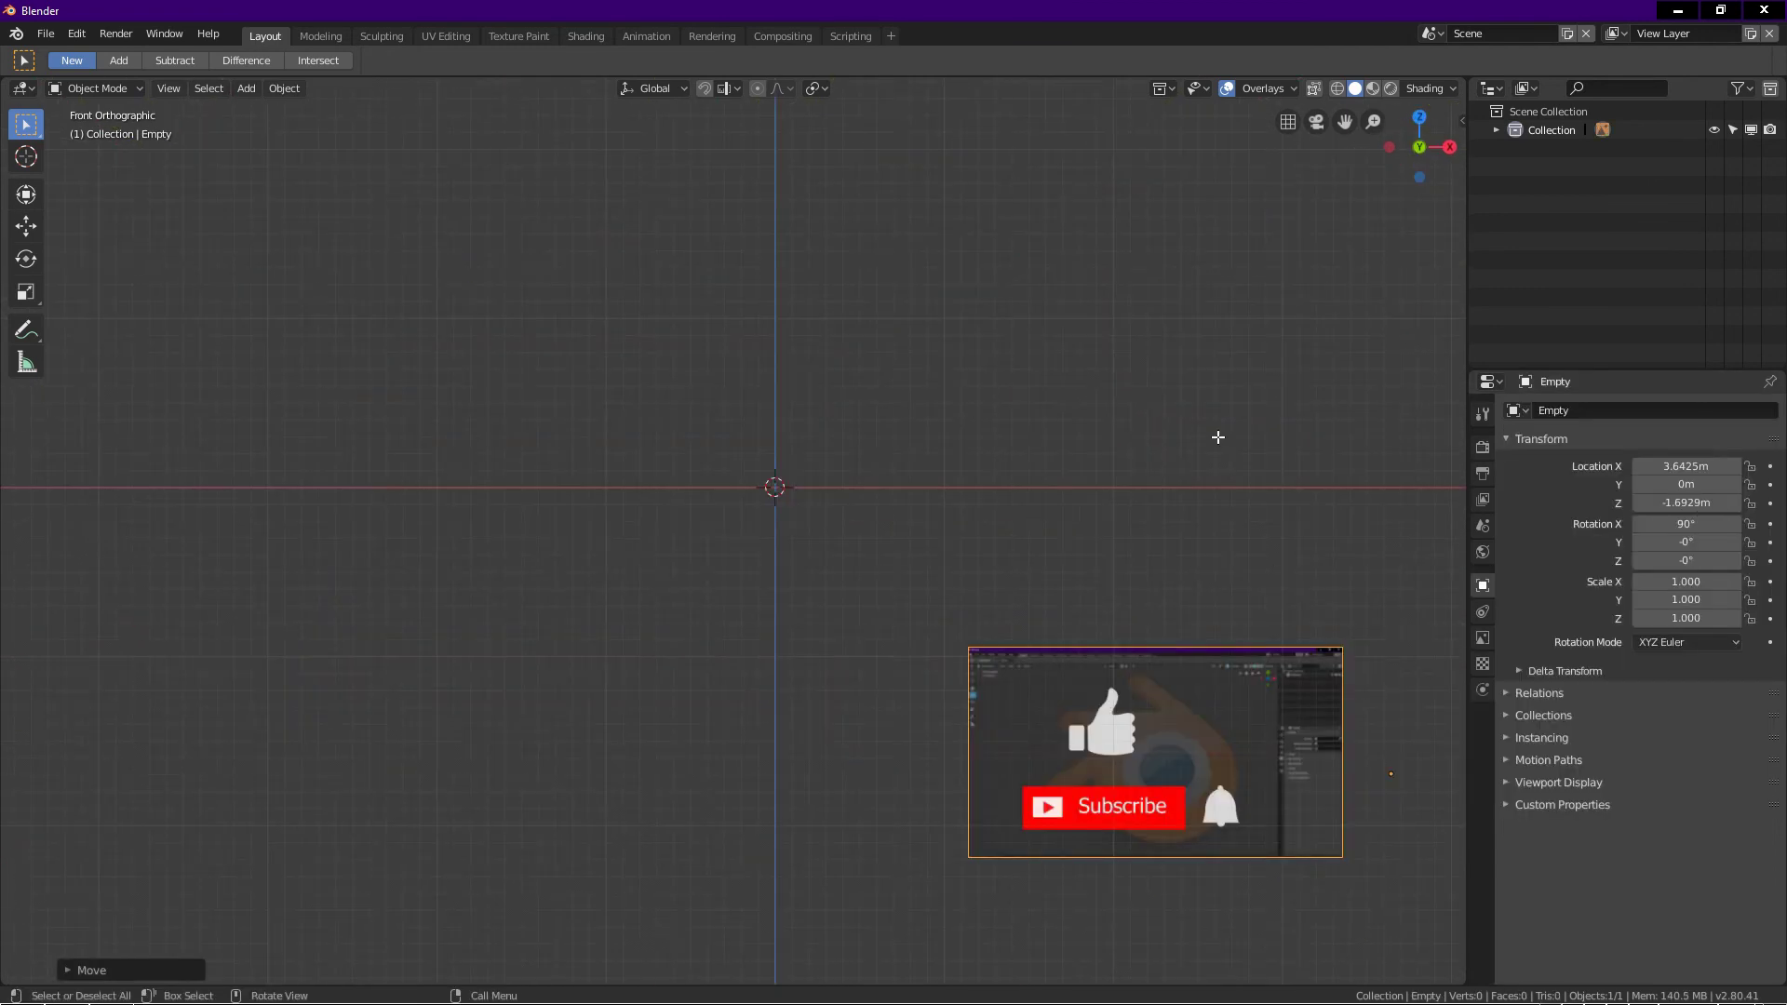